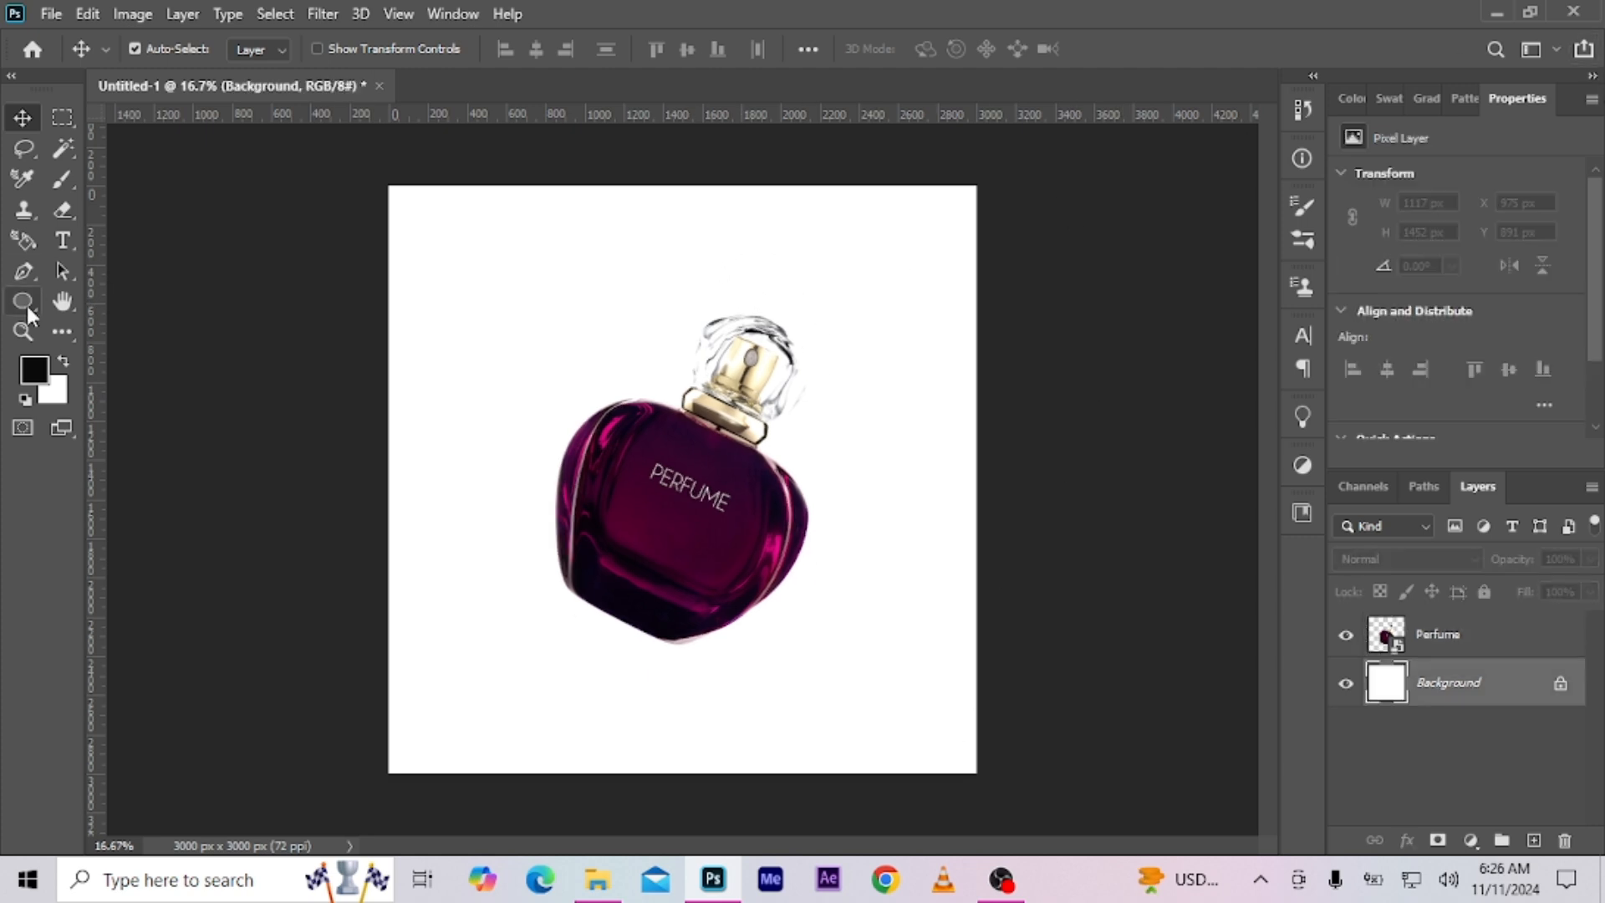
Create a black circle about 1602 px in diameter behind the perfume bottle using the Ellipse tool.
right_click(27, 308)
click(119, 348)
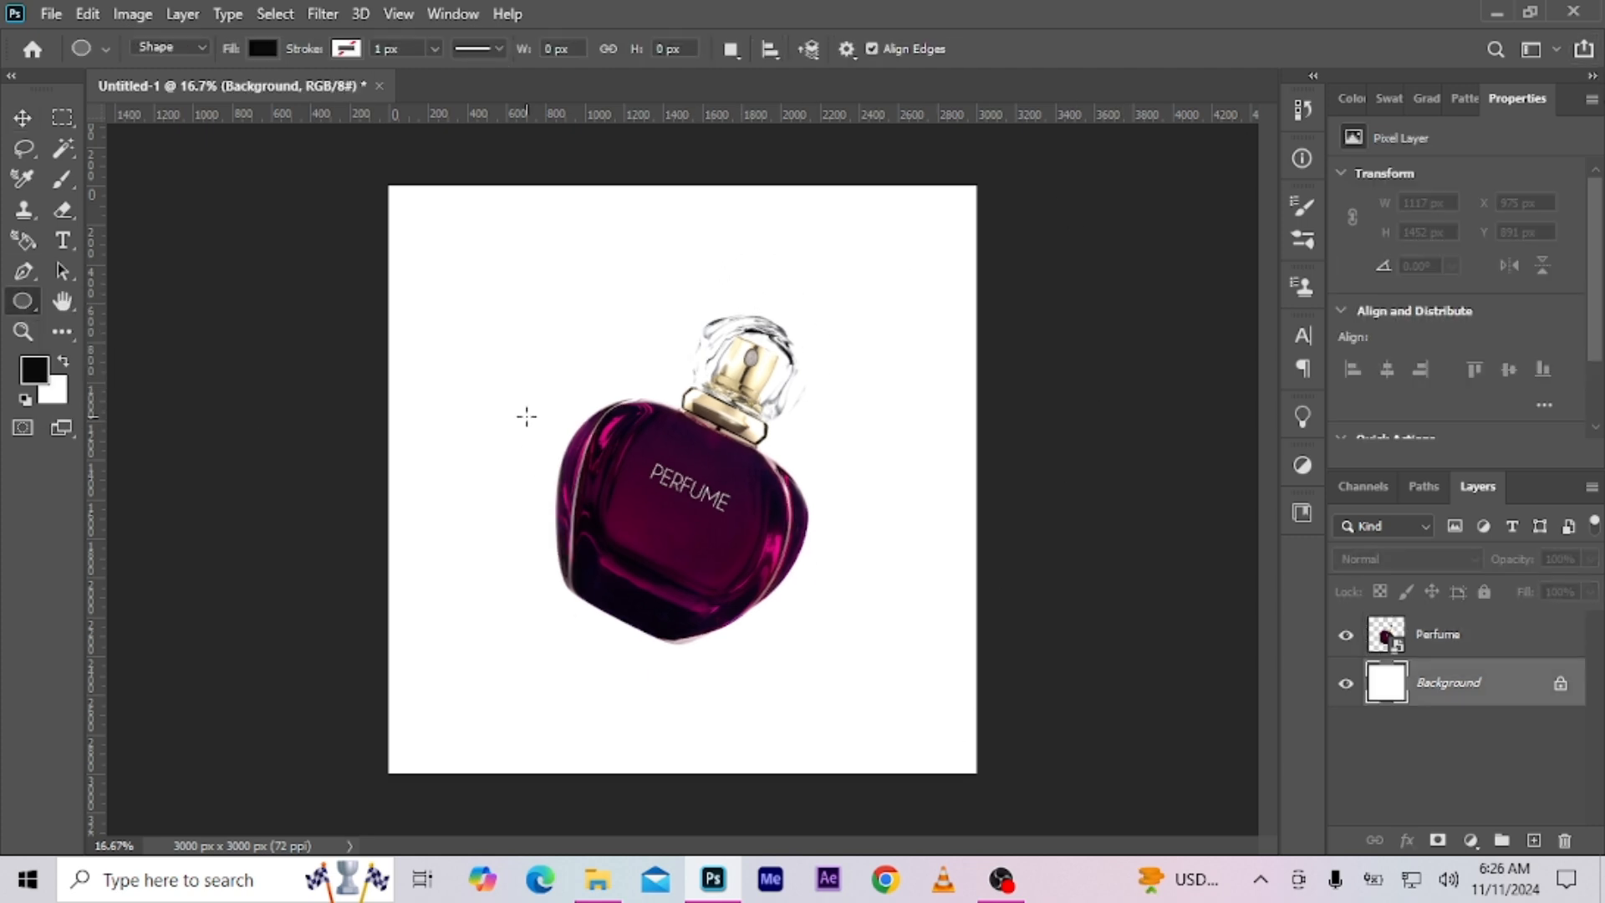
drag(525, 396, 839, 780)
click(22, 119)
mouse_move(749, 673)
mouse_down()
mouse_move(749, 631)
mouse_move(764, 659)
mouse_up()
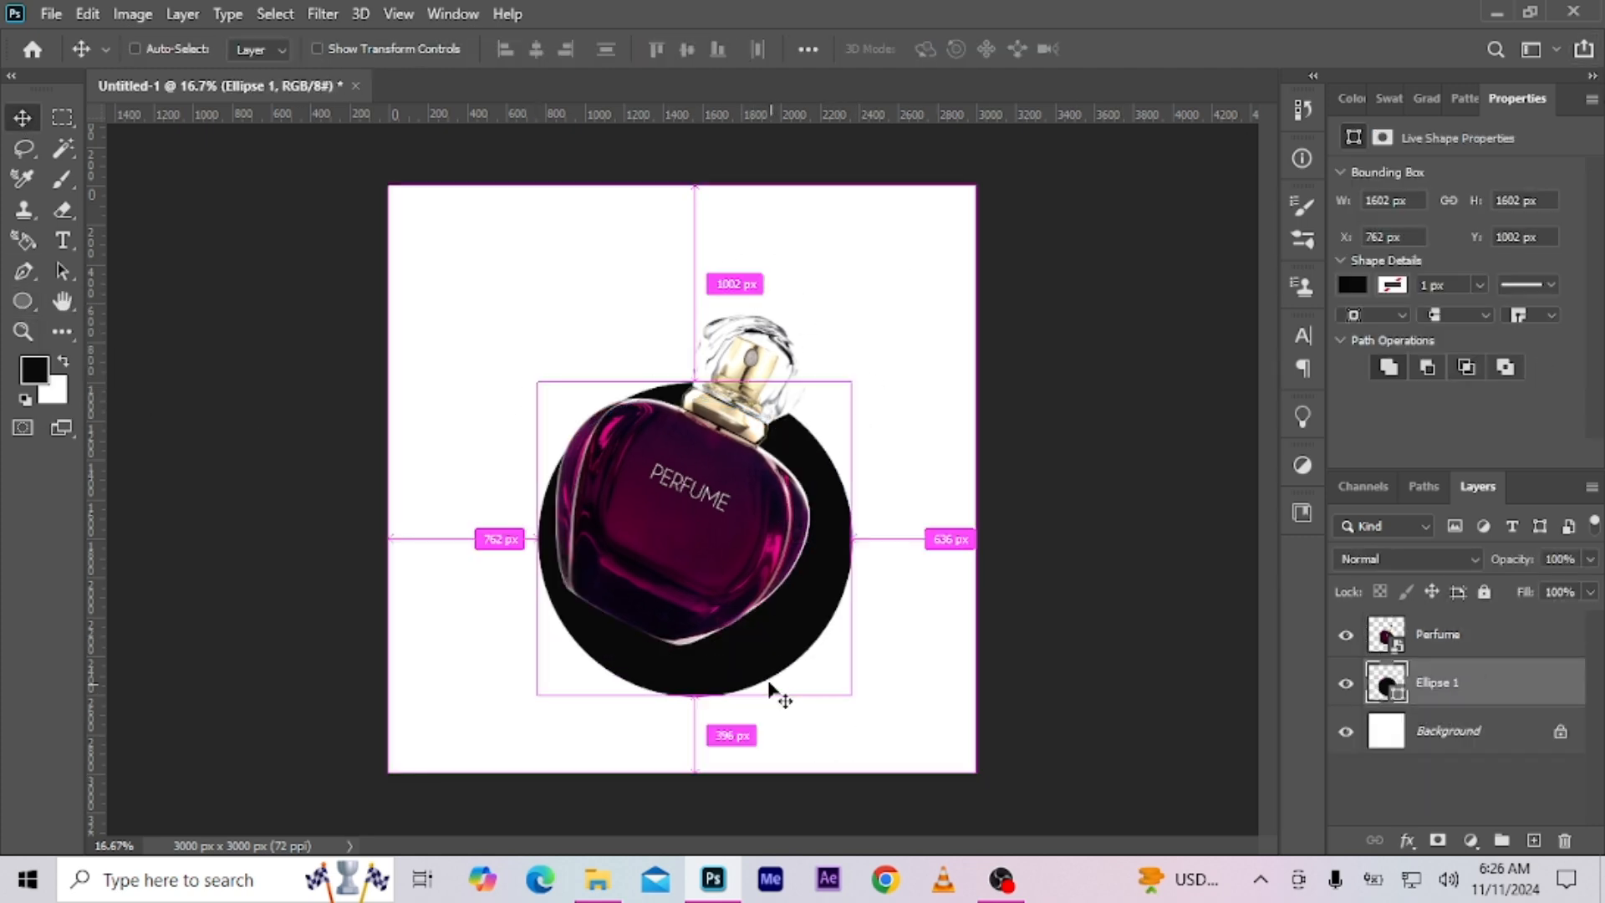
Flatten the circle into a thin ellipse, scale it to about 2483 by 279 px and place it below the bottle.
key(ctrl+t)
drag(694, 381, 699, 673)
key(Return)
key(ctrl+t)
drag(819, 697, 903, 706)
drag(739, 692, 754, 716)
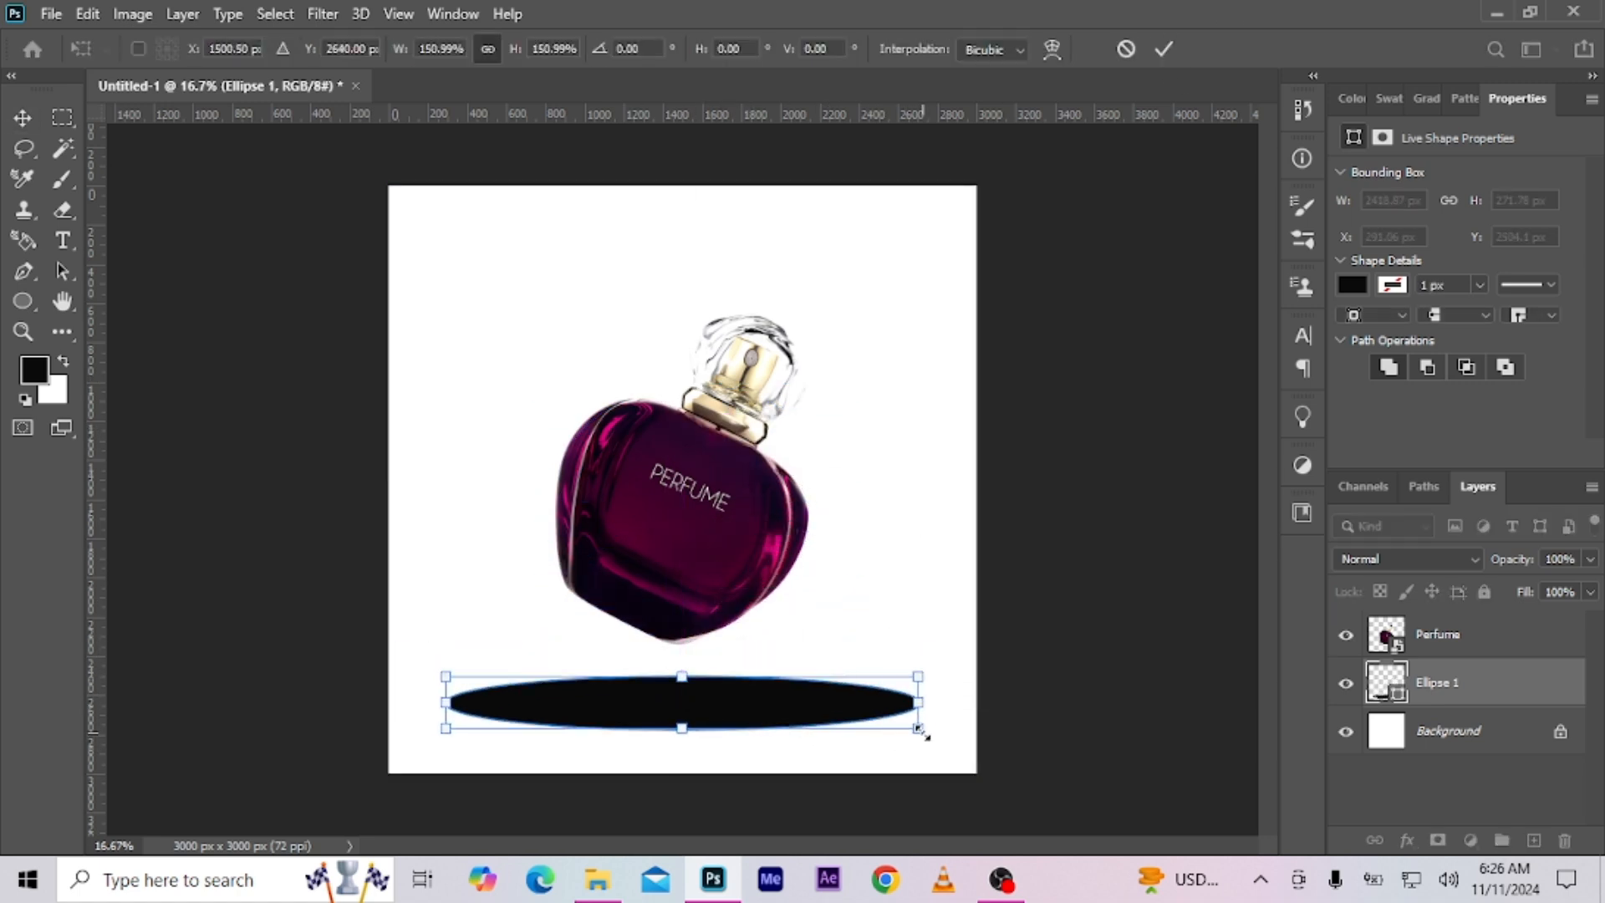
drag(920, 732, 927, 733)
key(Return)
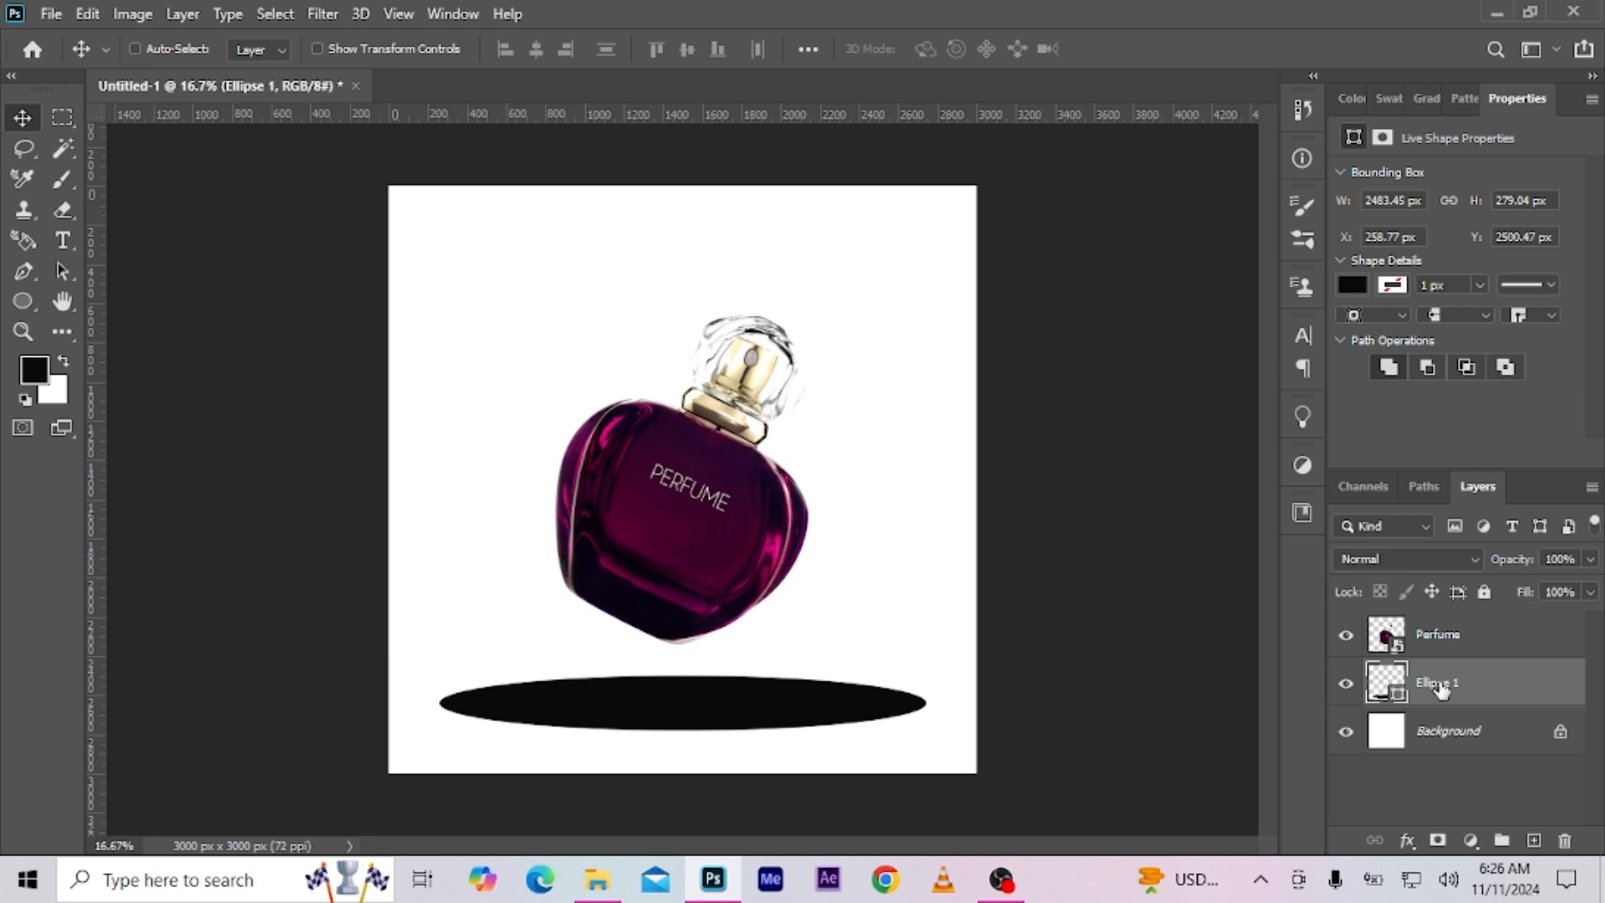
Stack 35 copies of the ellipse, each offset slightly upward, to build a solid thick disc.
key(alt+Up)
key(alt+Up)
key(alt+Up)
key(alt+Up)
key(alt+Up)
key(alt+Up)
key(alt+Up)
key(alt+Up)
key(alt+Up)
key(alt+Up)
key(alt+Up)
key(alt+Up)
key(alt+Up)
key(alt+Up)
key(alt+Up)
key(alt+Up)
key(alt+Up)
key(alt+Up)
key(alt+Up)
key(alt+Up)
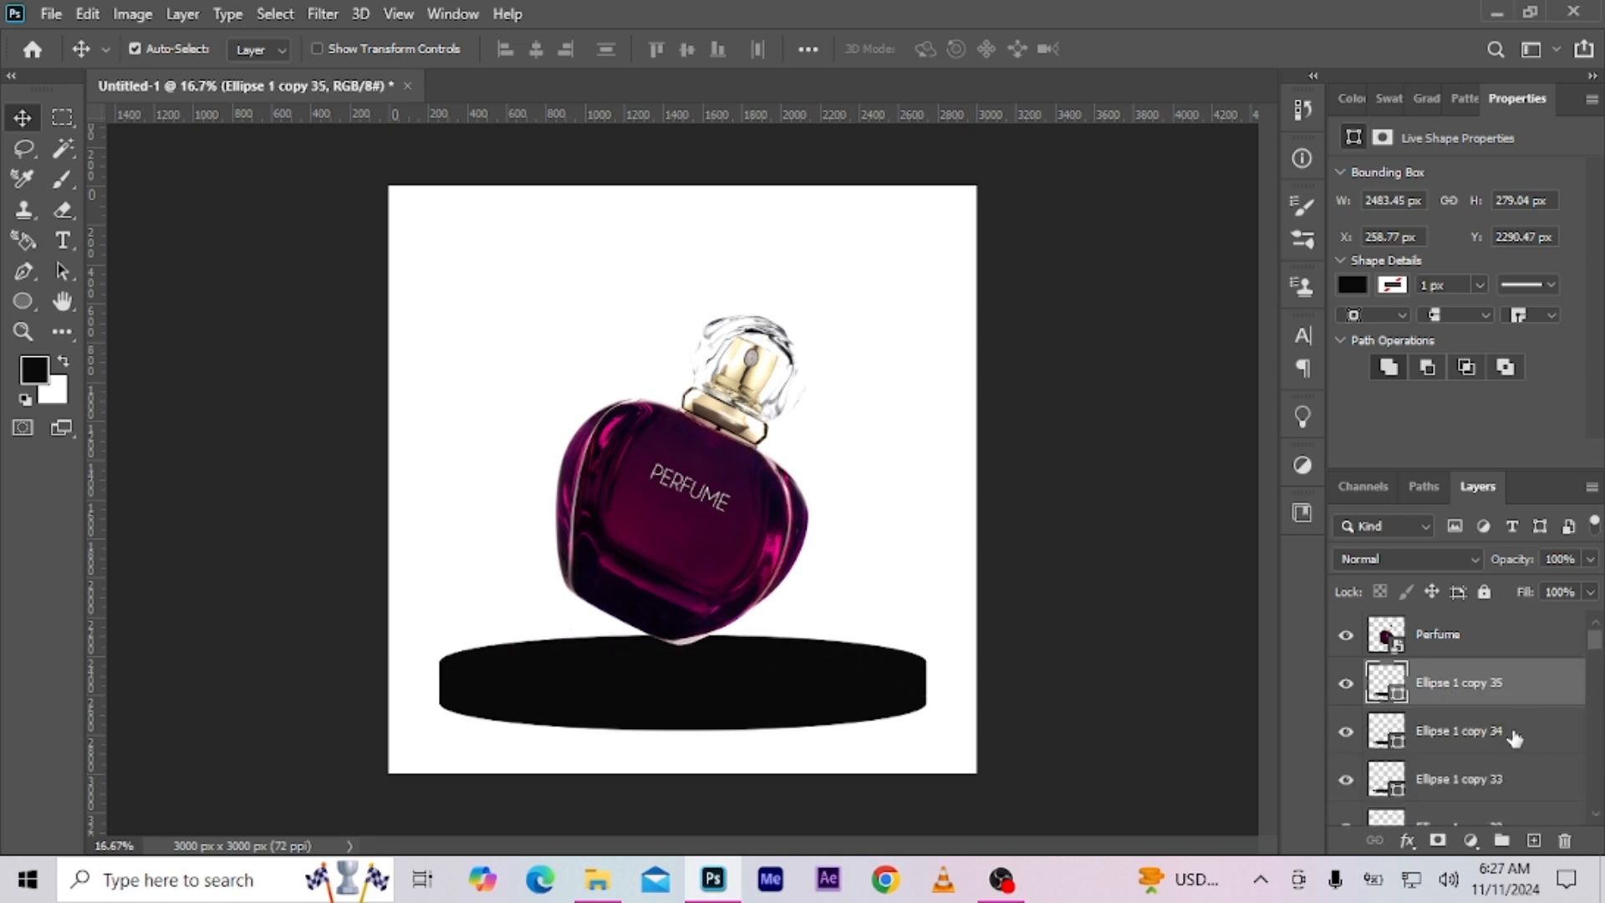
Group all the ellipse layers beneath the topmost copy and check the group's visibility.
click(1514, 737)
scroll(1488, 740, down, 15)
shift+click(1453, 792)
key(ctrl+g)
click(1345, 685)
click(1346, 685)
Add a dark-to-magenta Gradient Overlay to the topmost ellipse layer.
right_click(1466, 685)
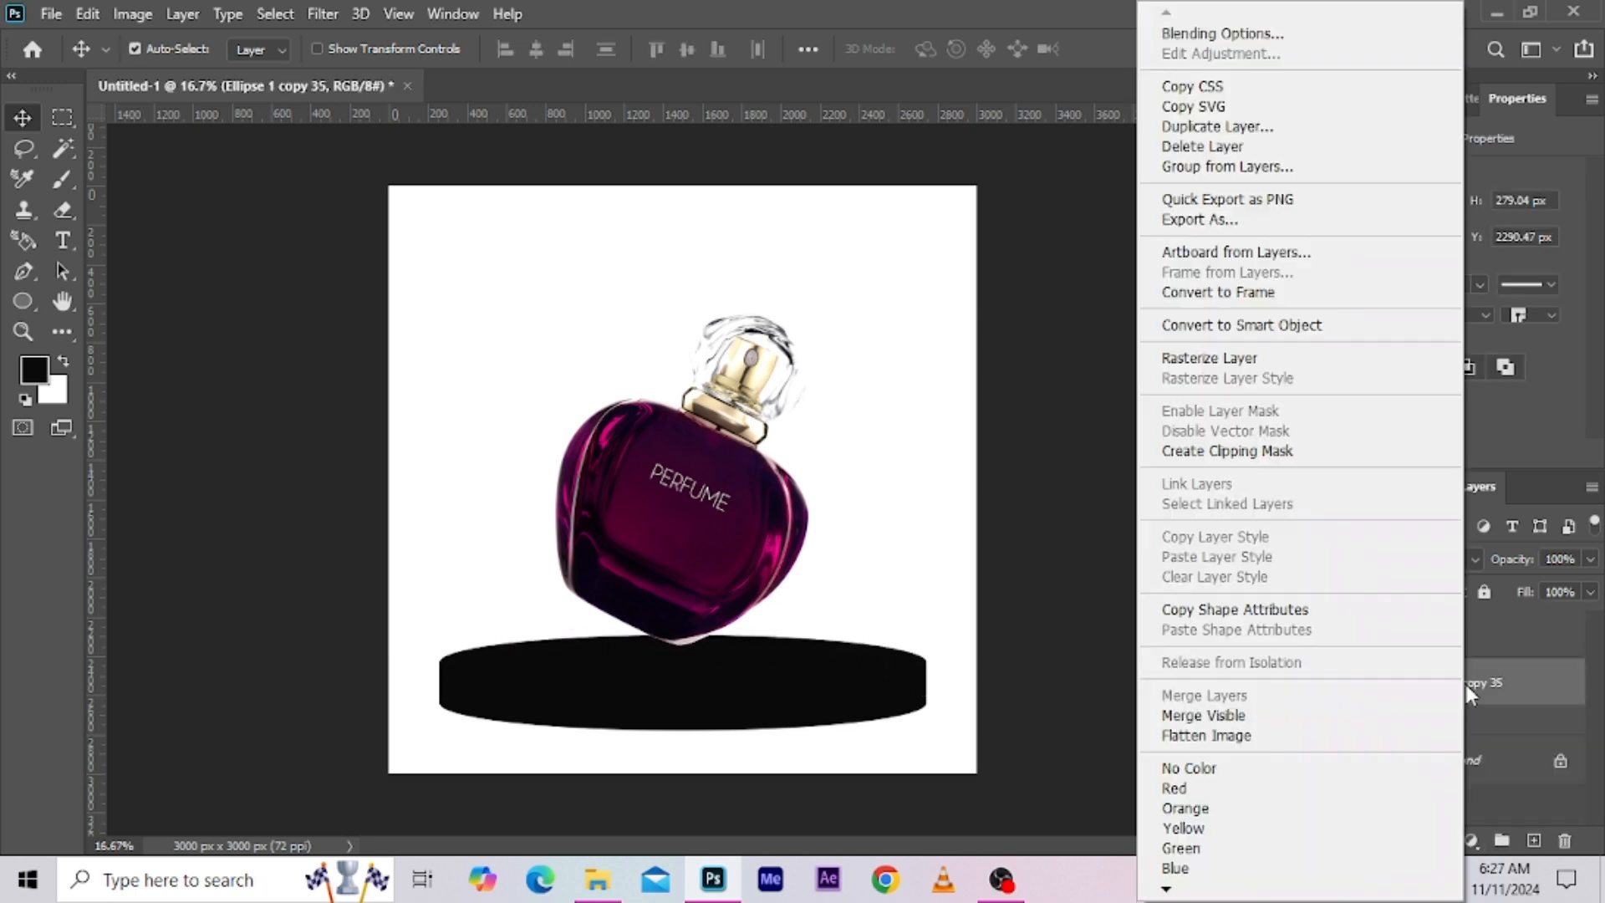
click(1223, 33)
click(735, 397)
click(1170, 234)
click(1290, 307)
drag(753, 34, 970, 41)
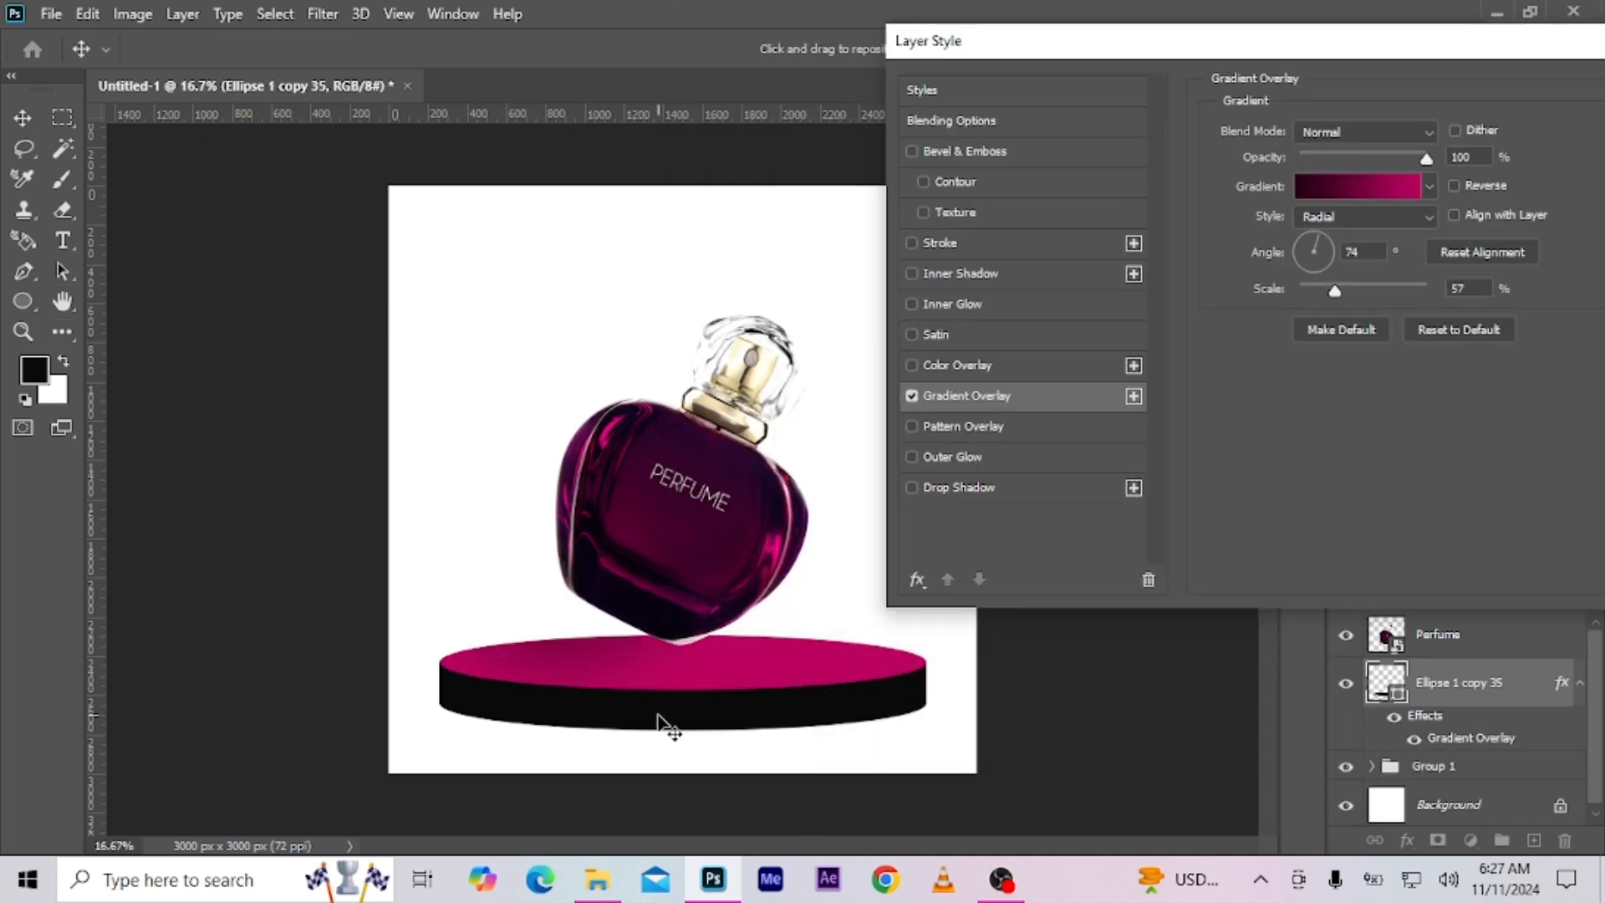
Set the top ellipse's gradient style to Linear with a 42% scale and reposition the gradient on the disc.
drag(816, 729, 765, 727)
click(1369, 219)
click(1346, 237)
drag(585, 661, 357, 682)
drag(1335, 291, 1327, 349)
Adjust the gradient's dark color stop, reposition the gradient on the top ellipse and apply the layer style.
click(1356, 187)
double_click(854, 685)
click(1275, 451)
click(1531, 170)
click(1298, 306)
drag(555, 674, 570, 652)
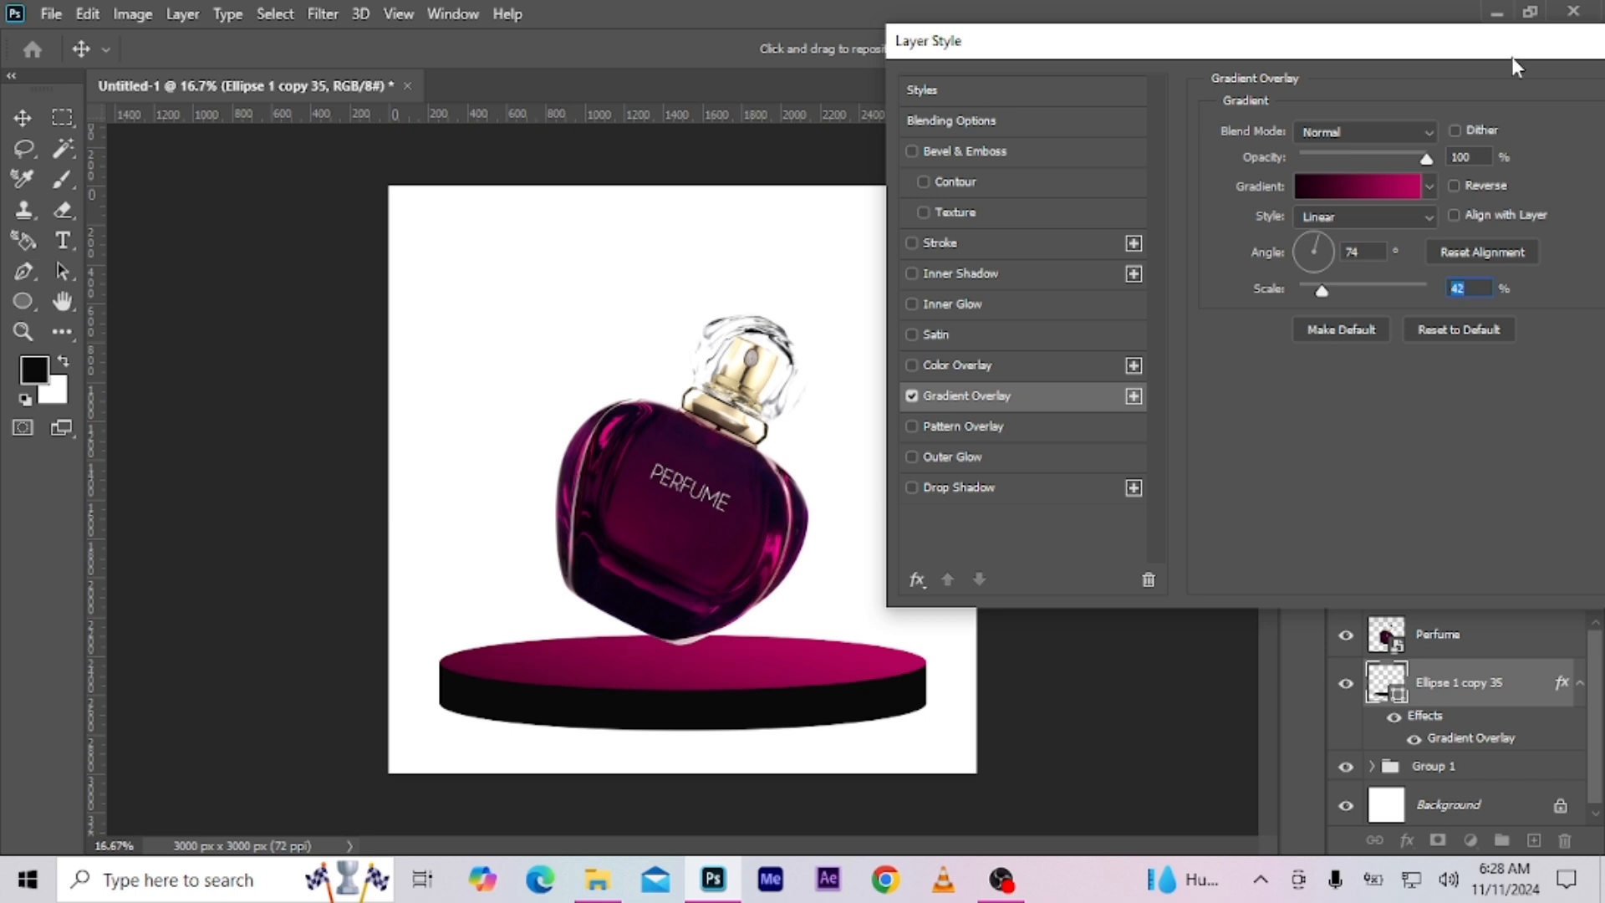
key(Return)
Add a Gradient Overlay to Group 1, which forms the side of the disc.
click(1454, 769)
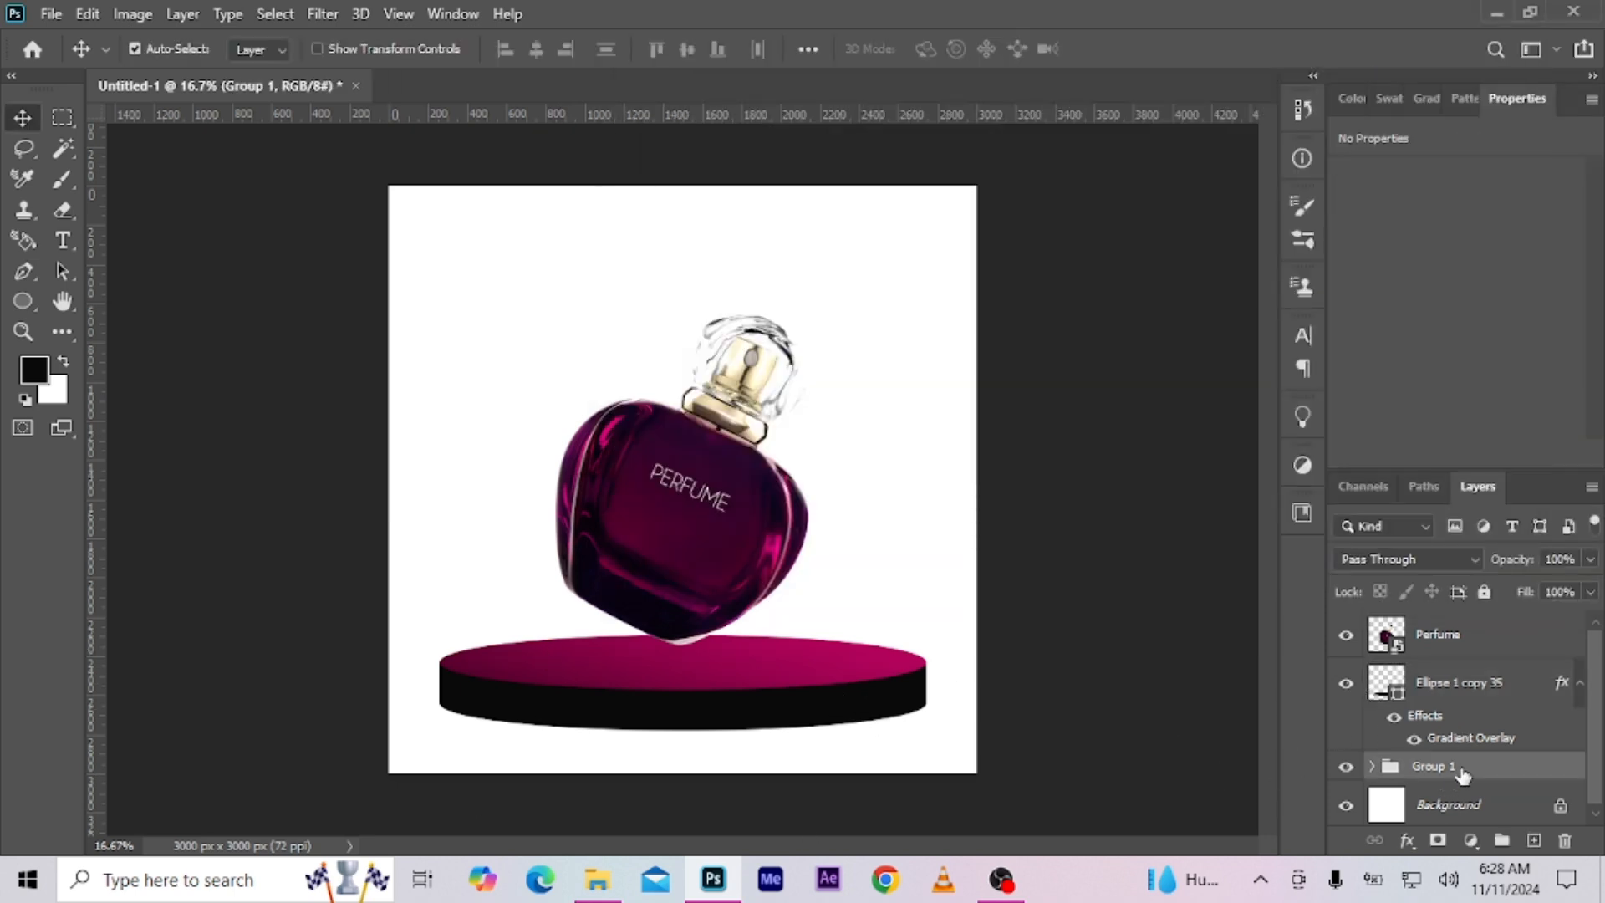
right_click(1459, 771)
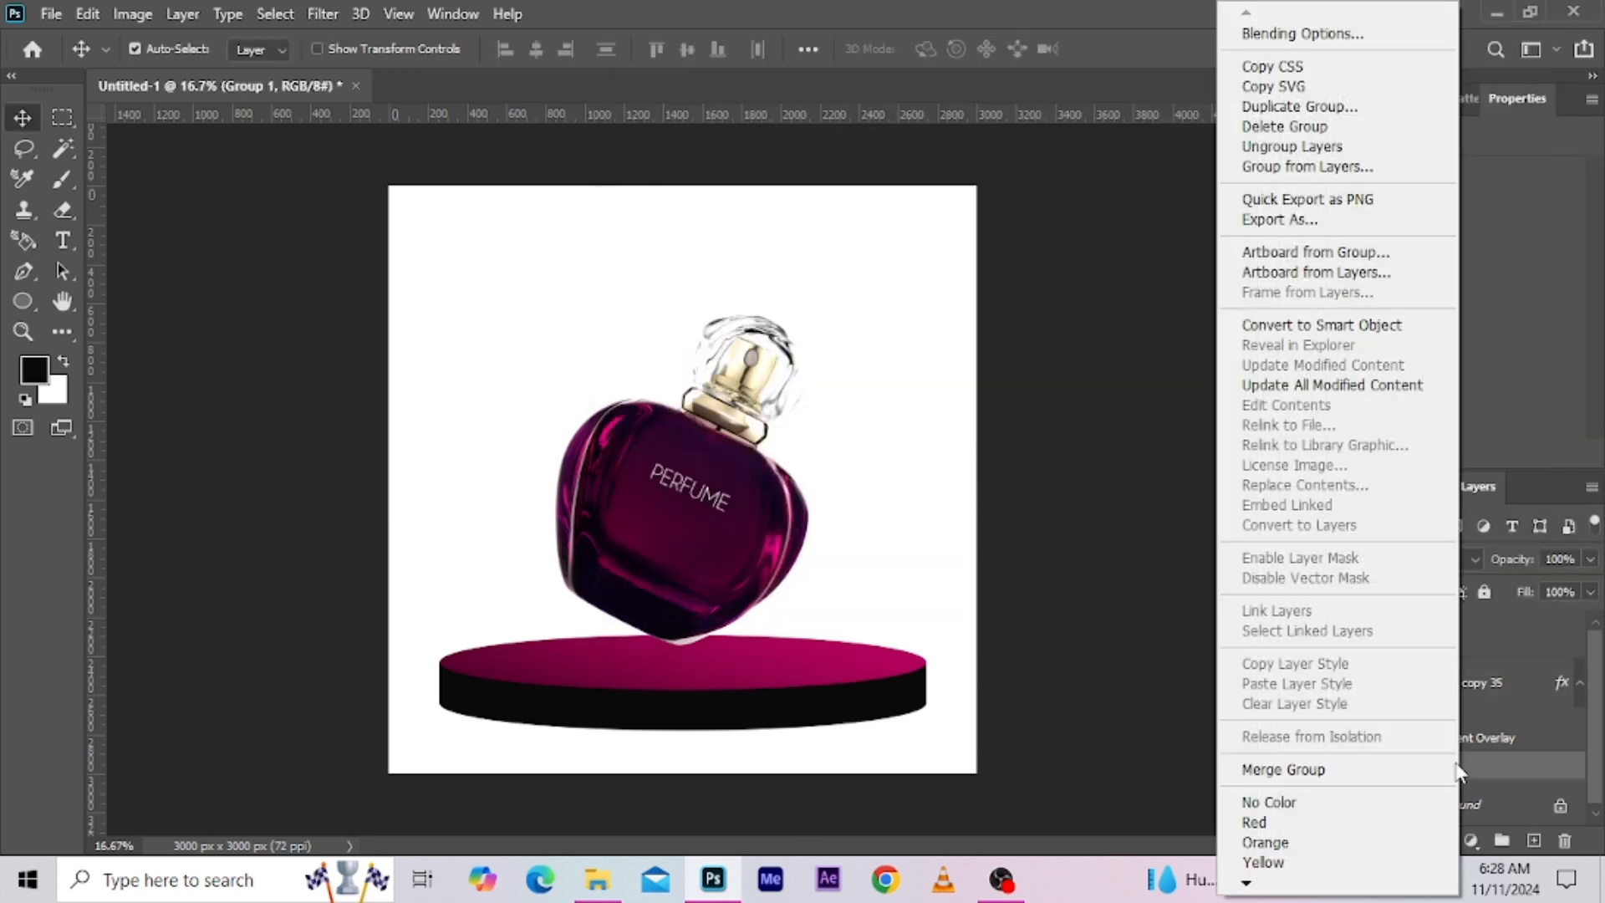
click(1302, 33)
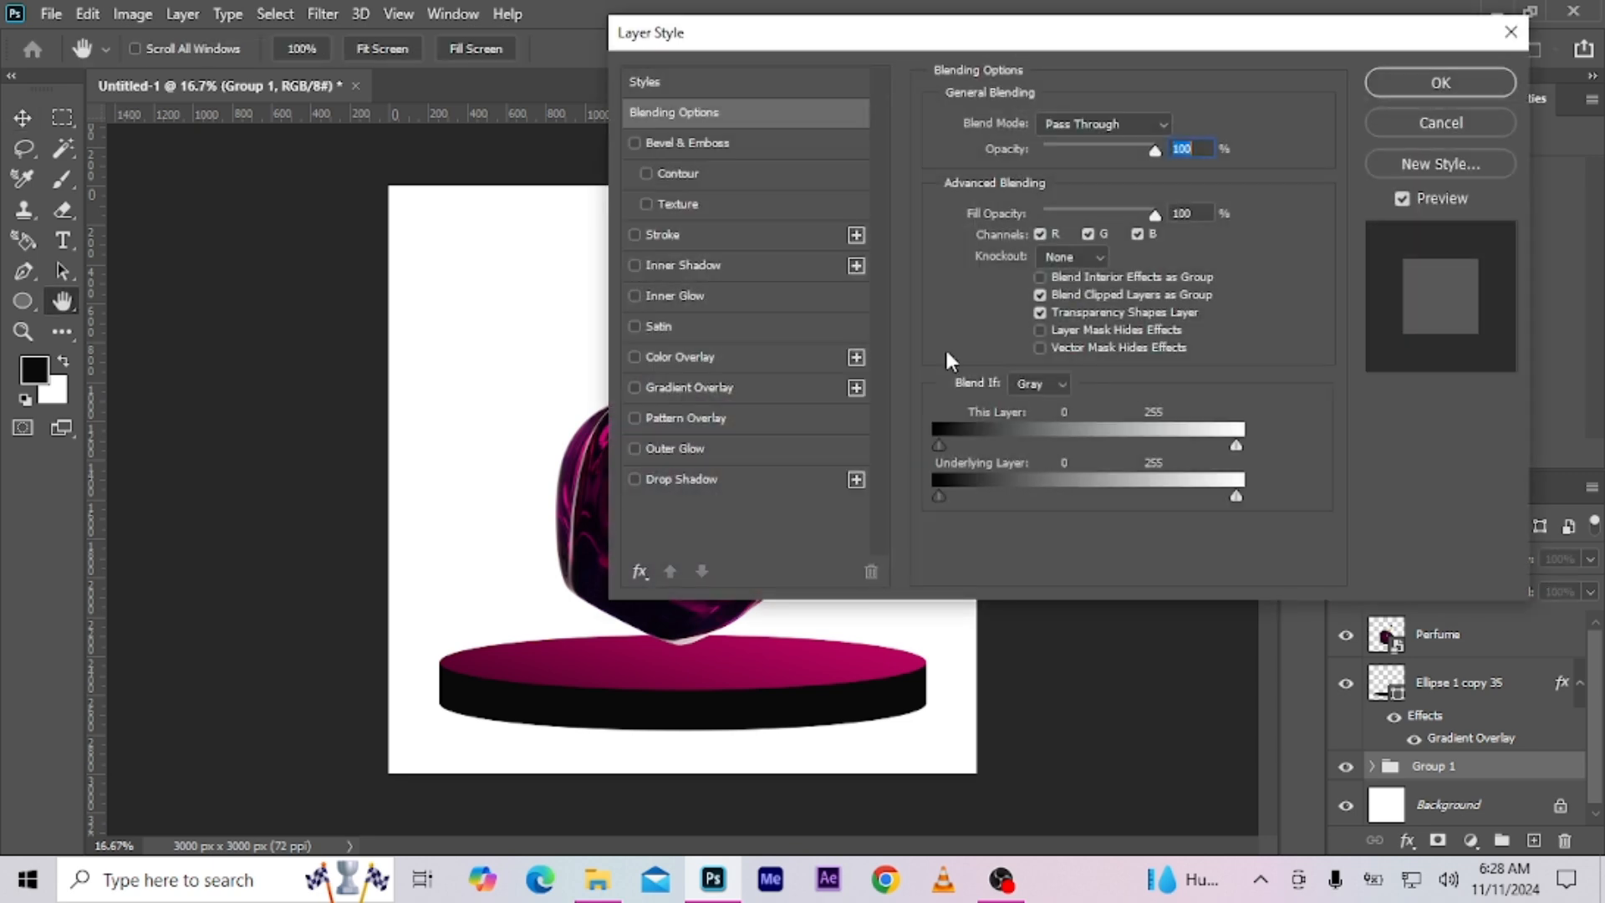
drag(739, 49, 1023, 56)
click(916, 394)
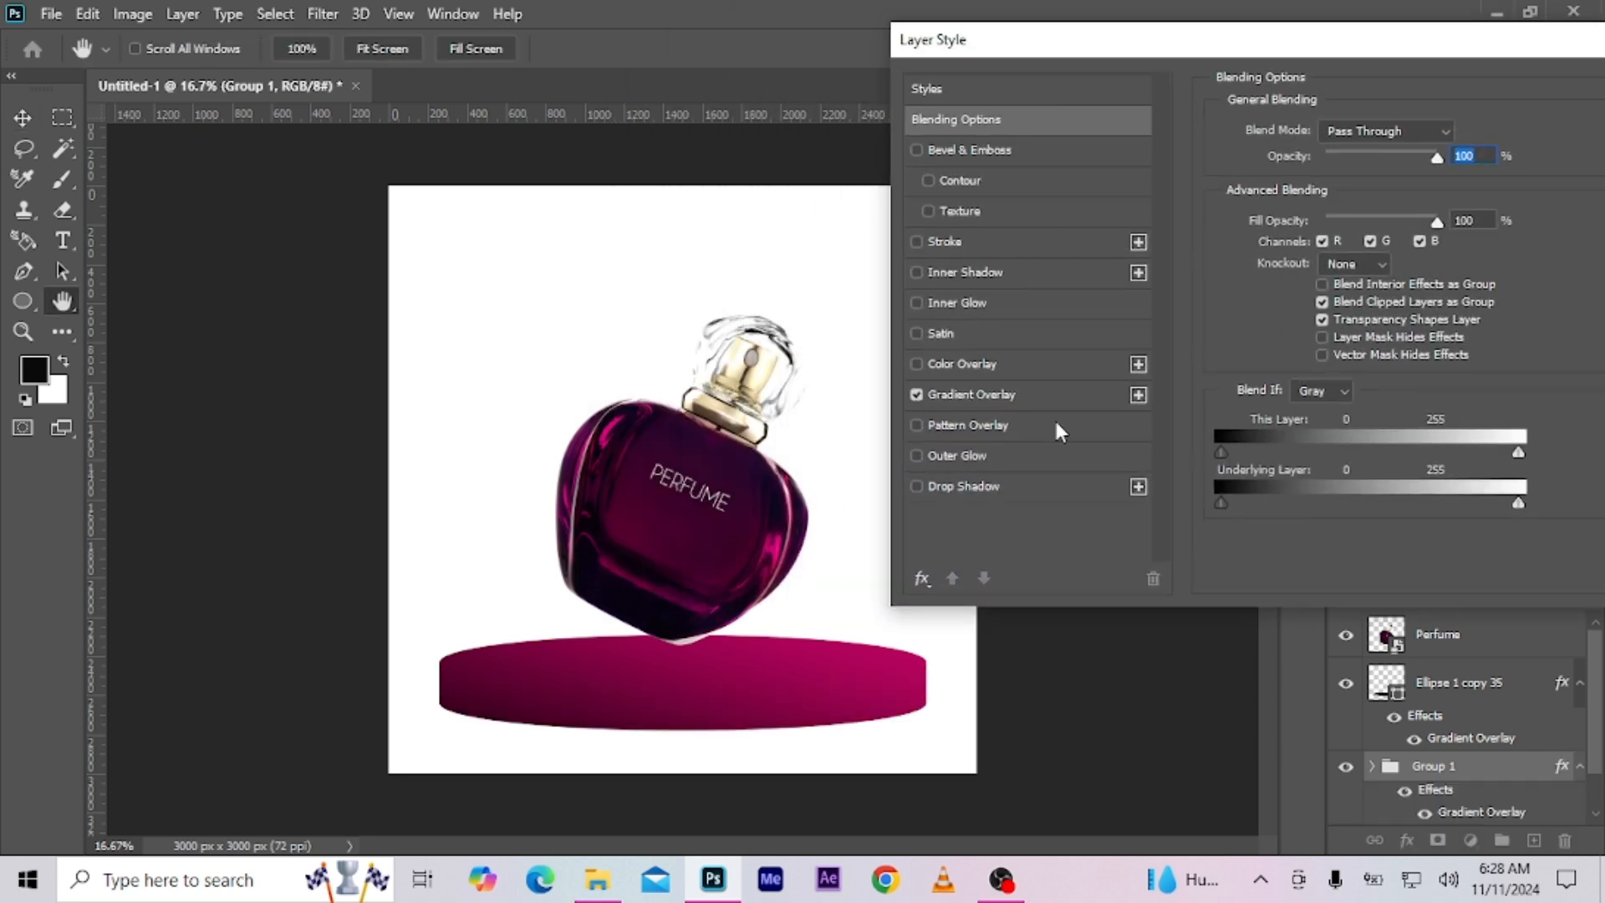
click(982, 400)
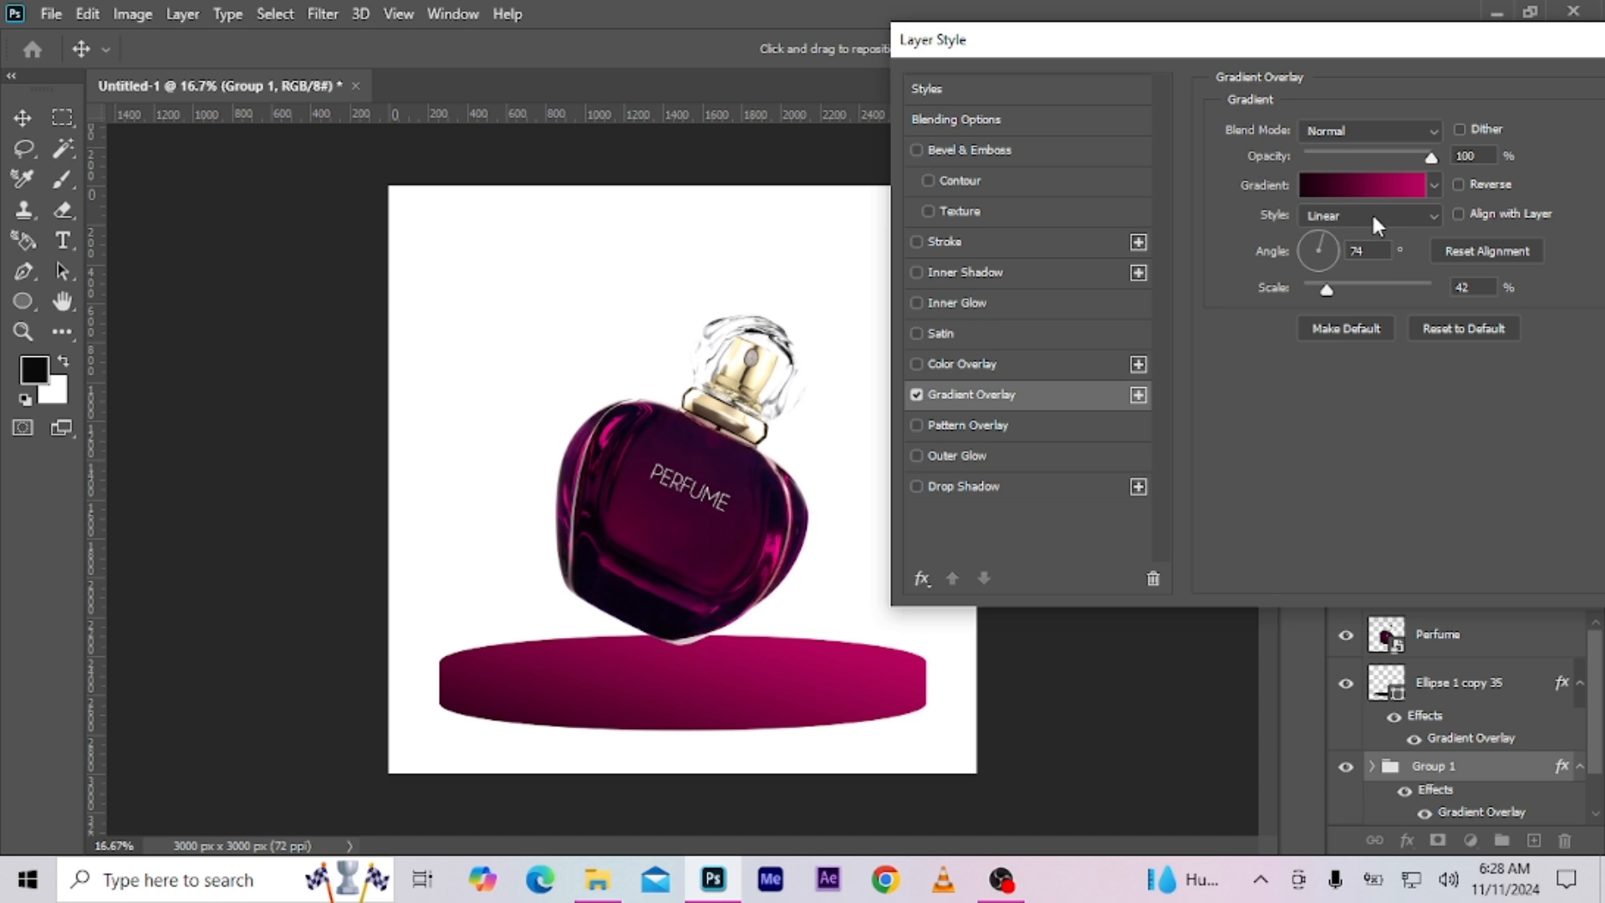
Set the side gradient's scale to 10% and angle to 75°, repositioning it so the dark area falls on the lower left.
drag(1337, 289, 1301, 299)
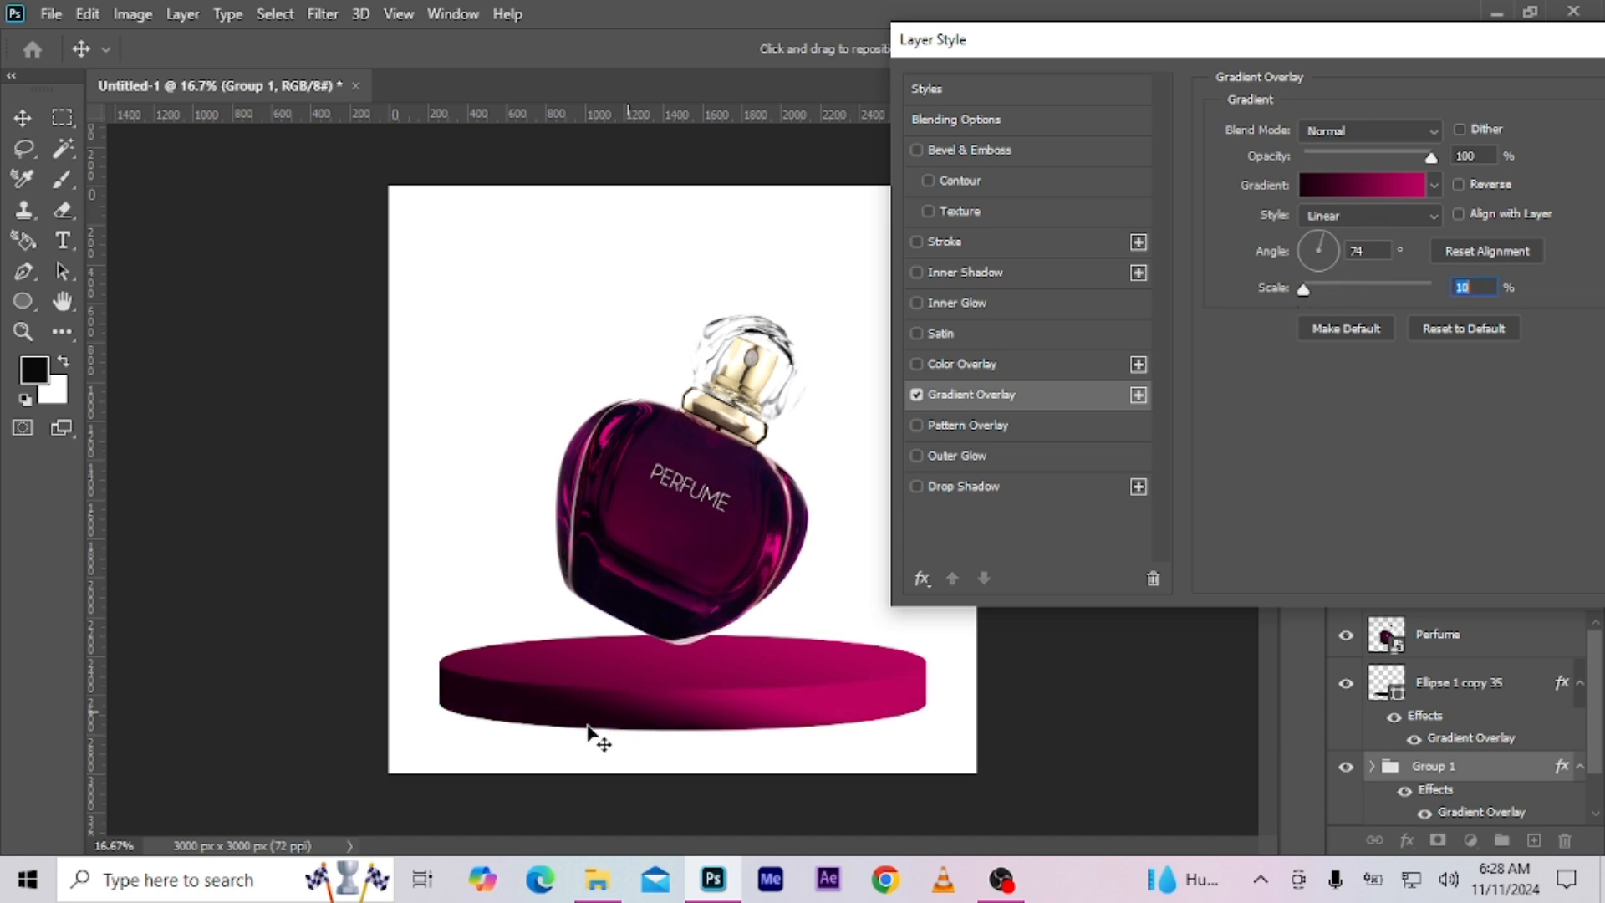
drag(588, 725, 587, 732)
click(1320, 231)
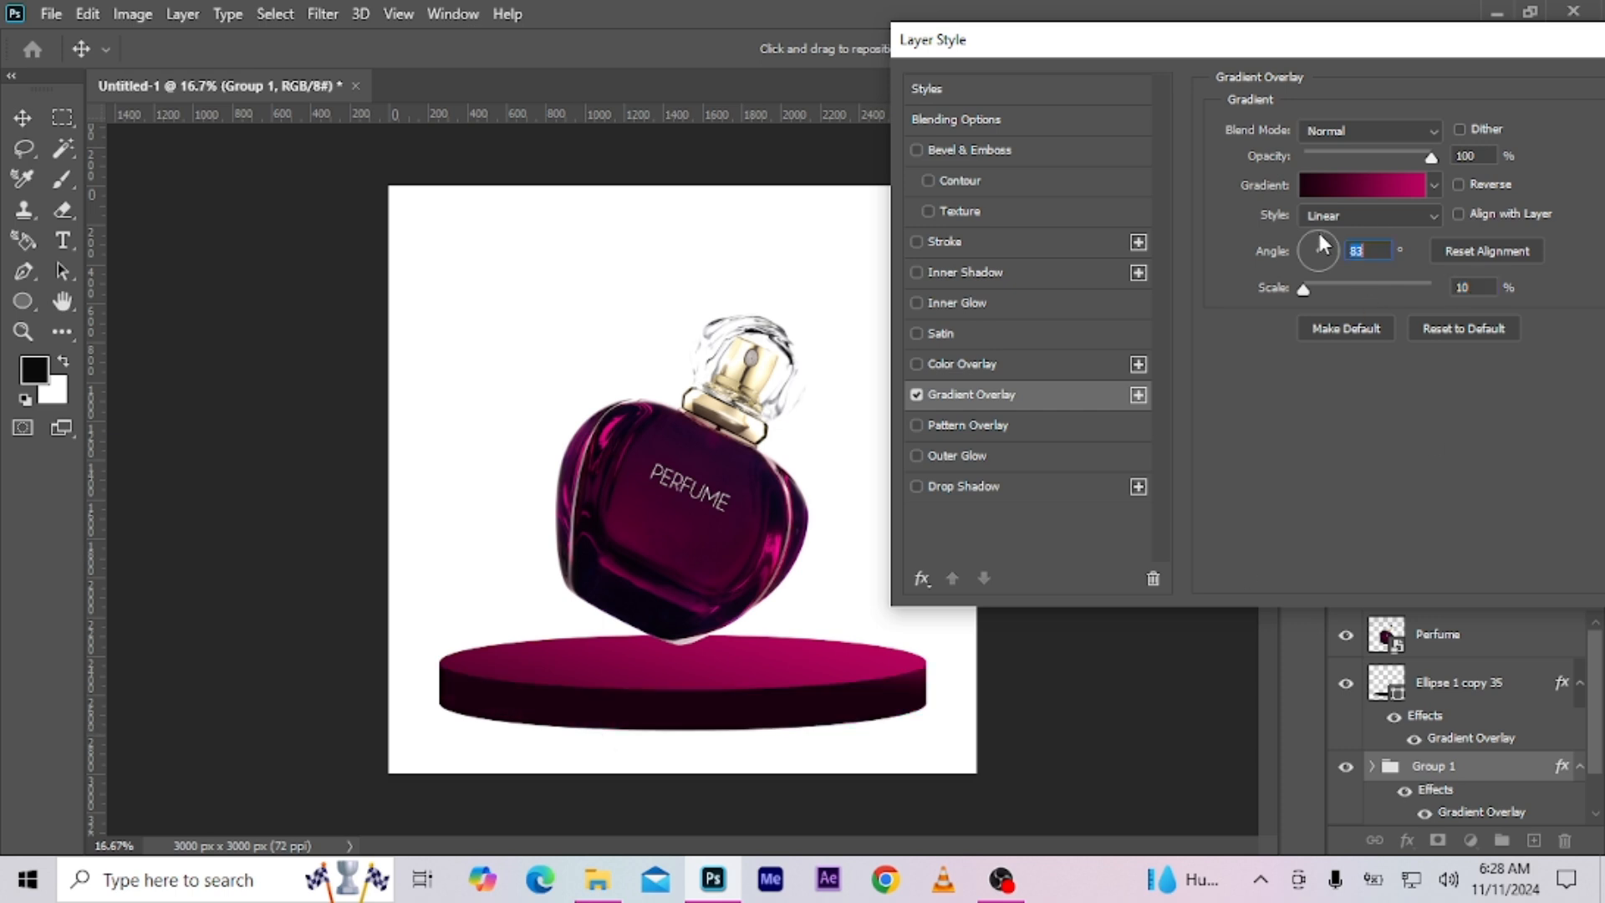
drag(804, 684, 737, 784)
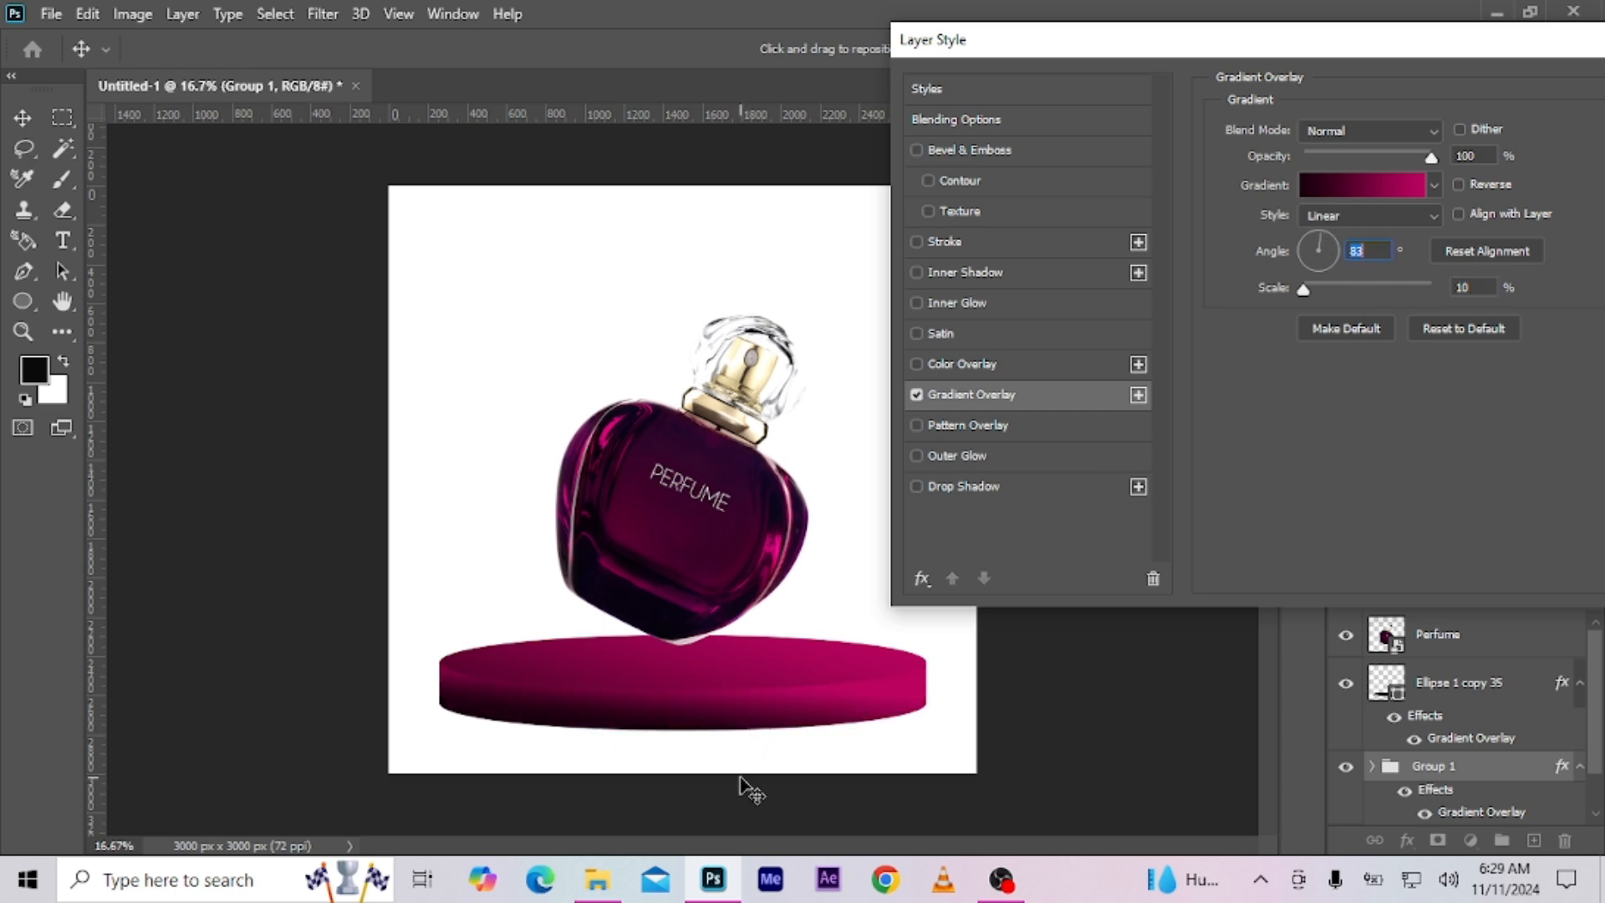
click(1322, 231)
drag(693, 726, 720, 679)
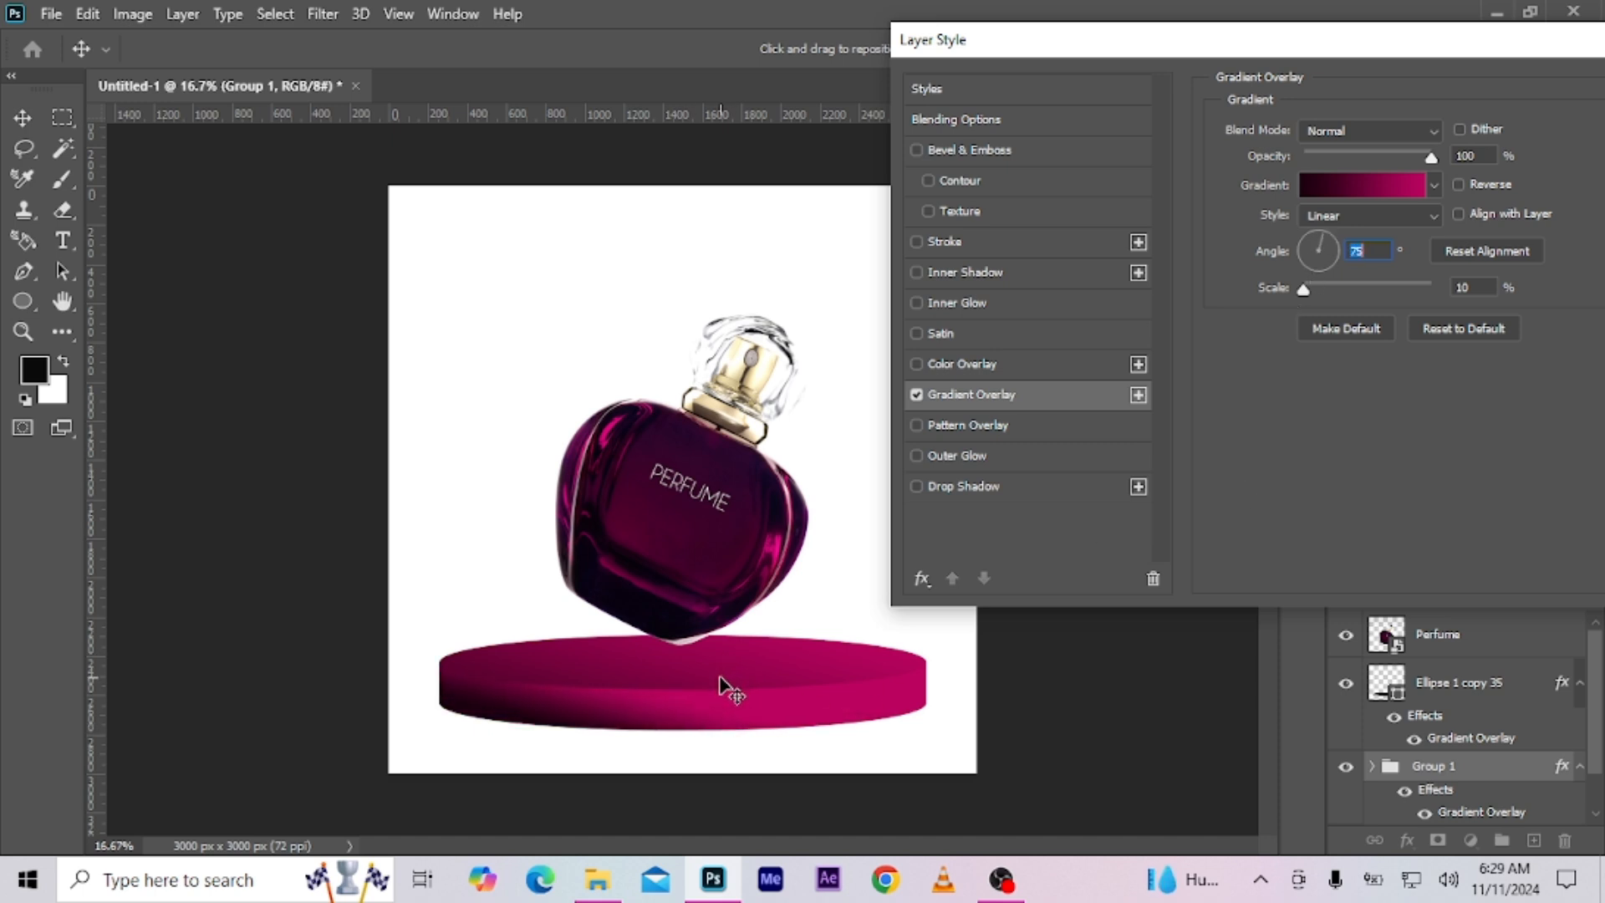
Set the side gradient's scale to 18%, shift its dark area toward the disc's lower middle and apply the style.
mouse_move(1306, 293)
mouse_down()
mouse_move(1327, 296)
mouse_move(1309, 307)
mouse_up()
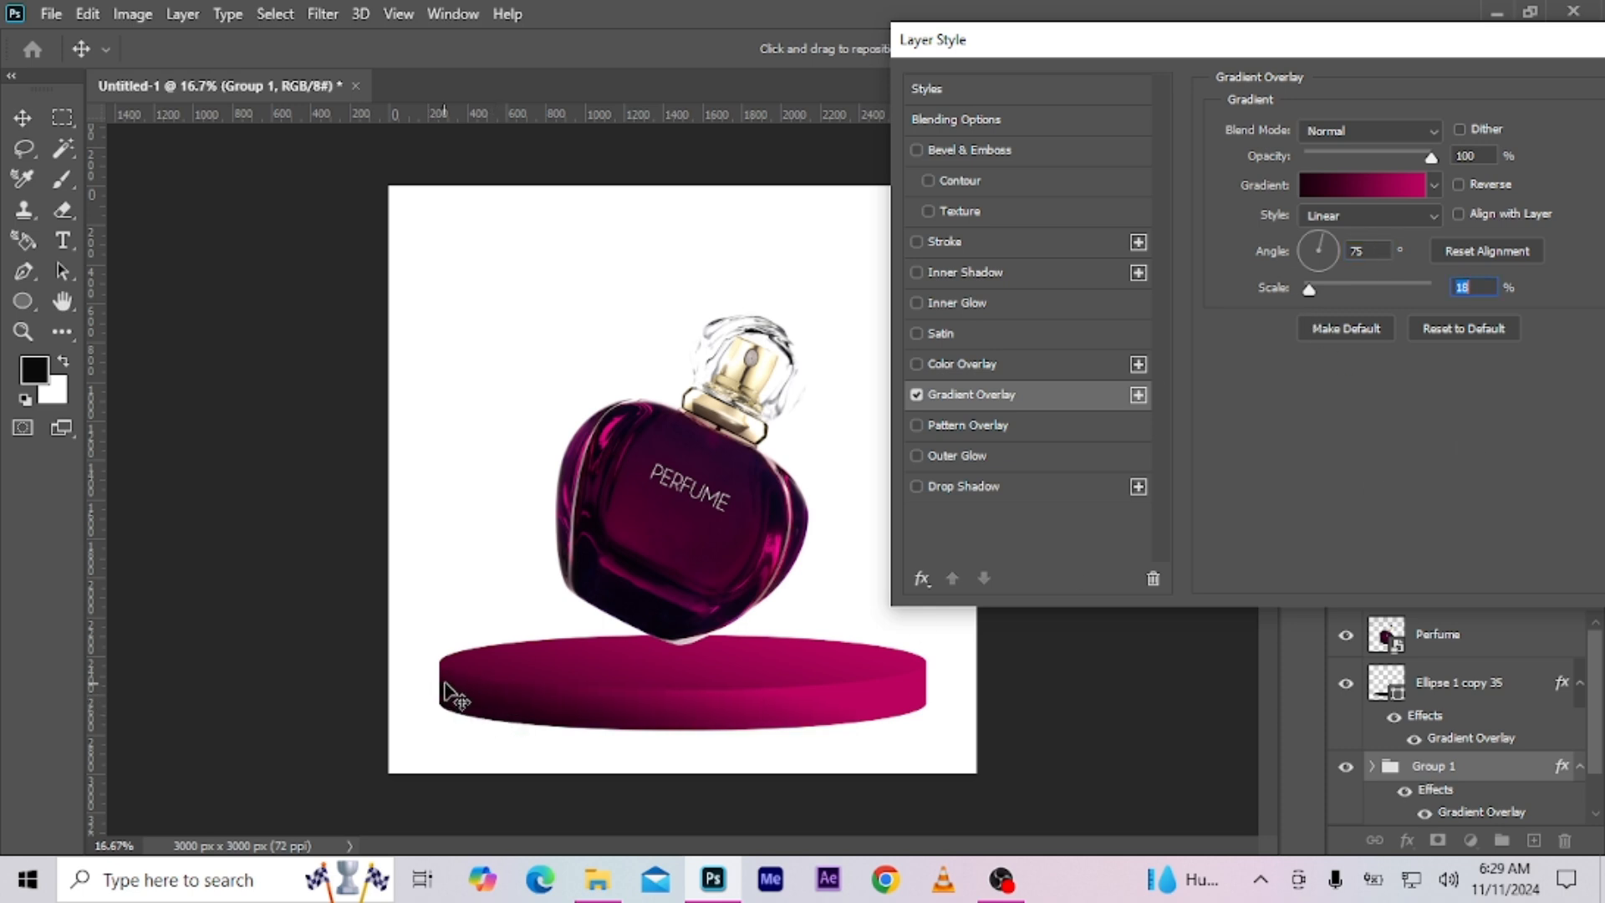
drag(445, 689, 615, 726)
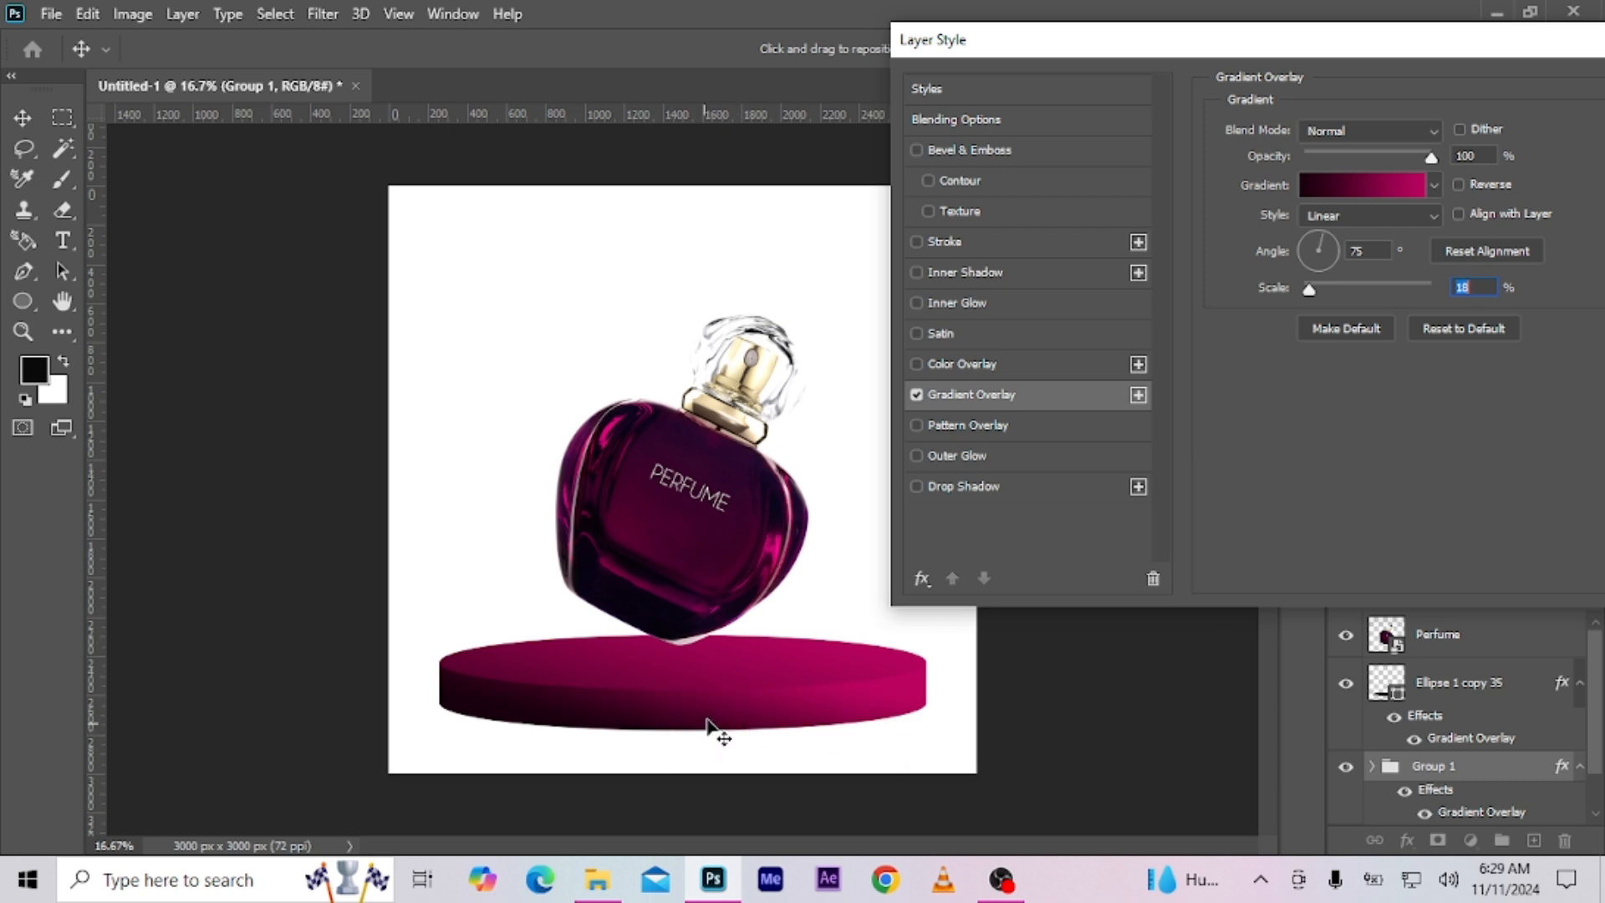
drag(1459, 73, 1275, 109)
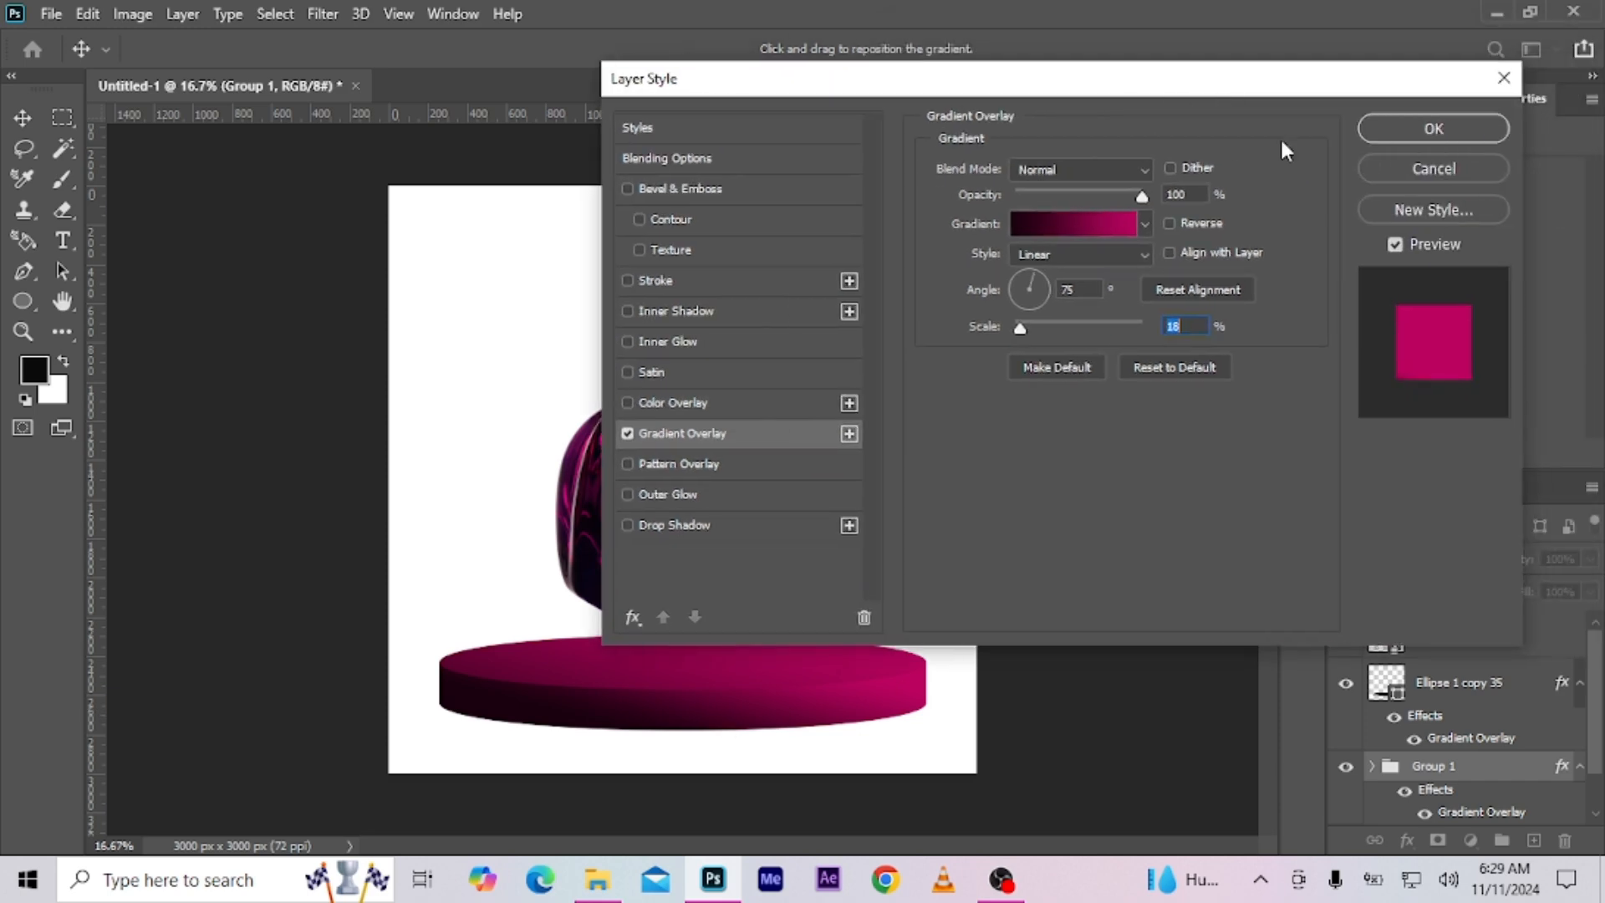
click(1418, 127)
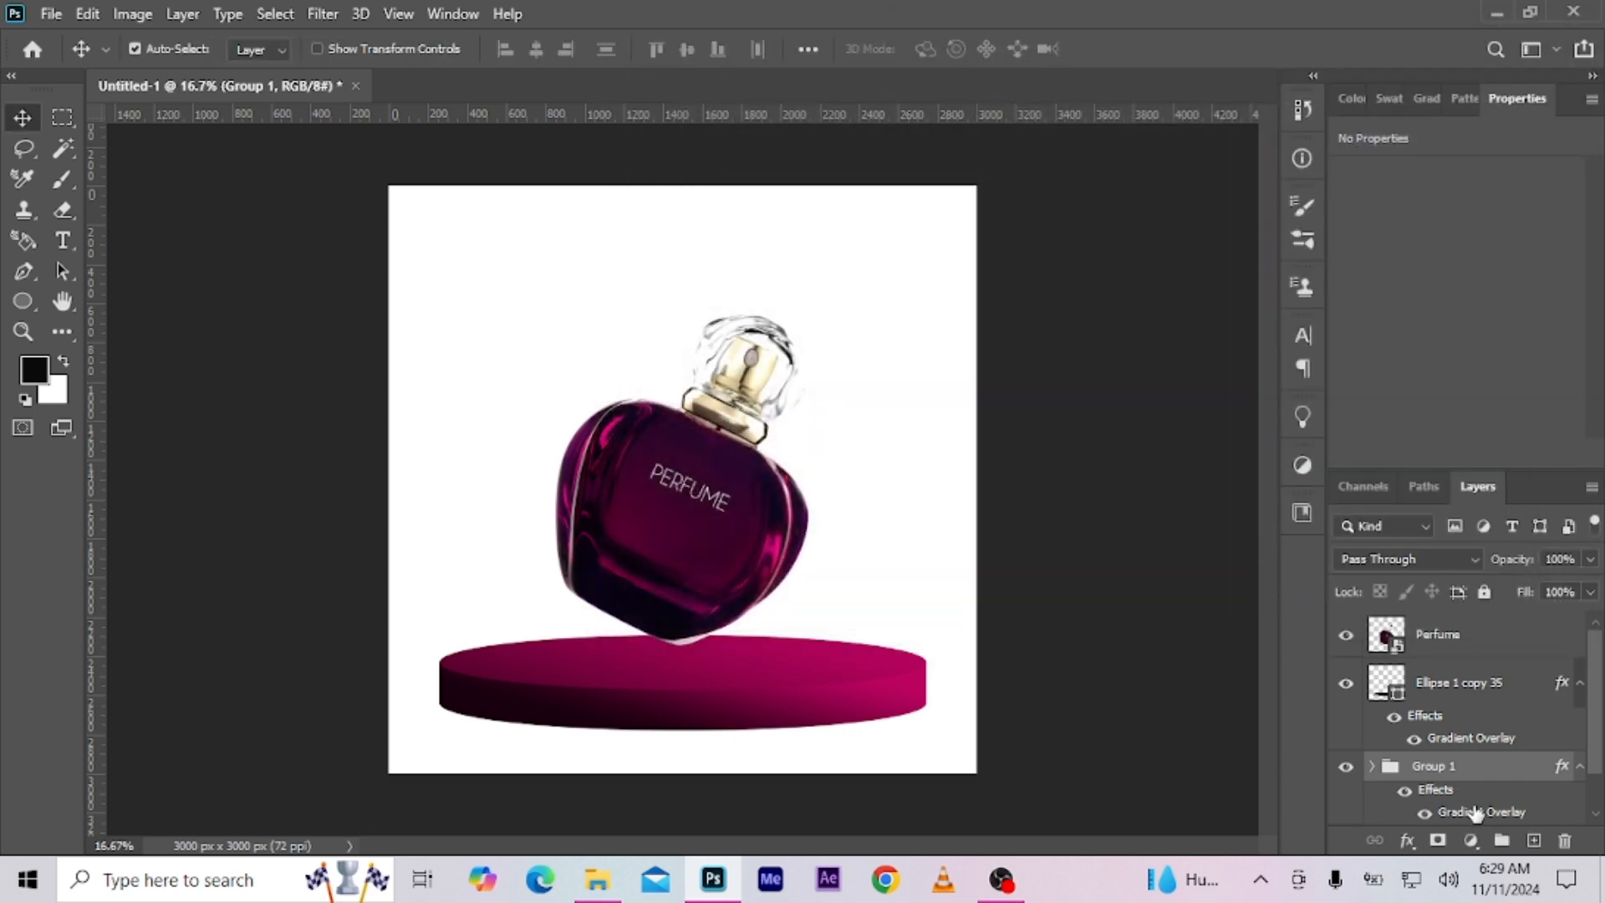
Change the bright color stop of Group 1's gradient overlay to e30575 and apply the layer style.
double_click(1476, 812)
drag(1043, 84, 1374, 84)
click(1402, 214)
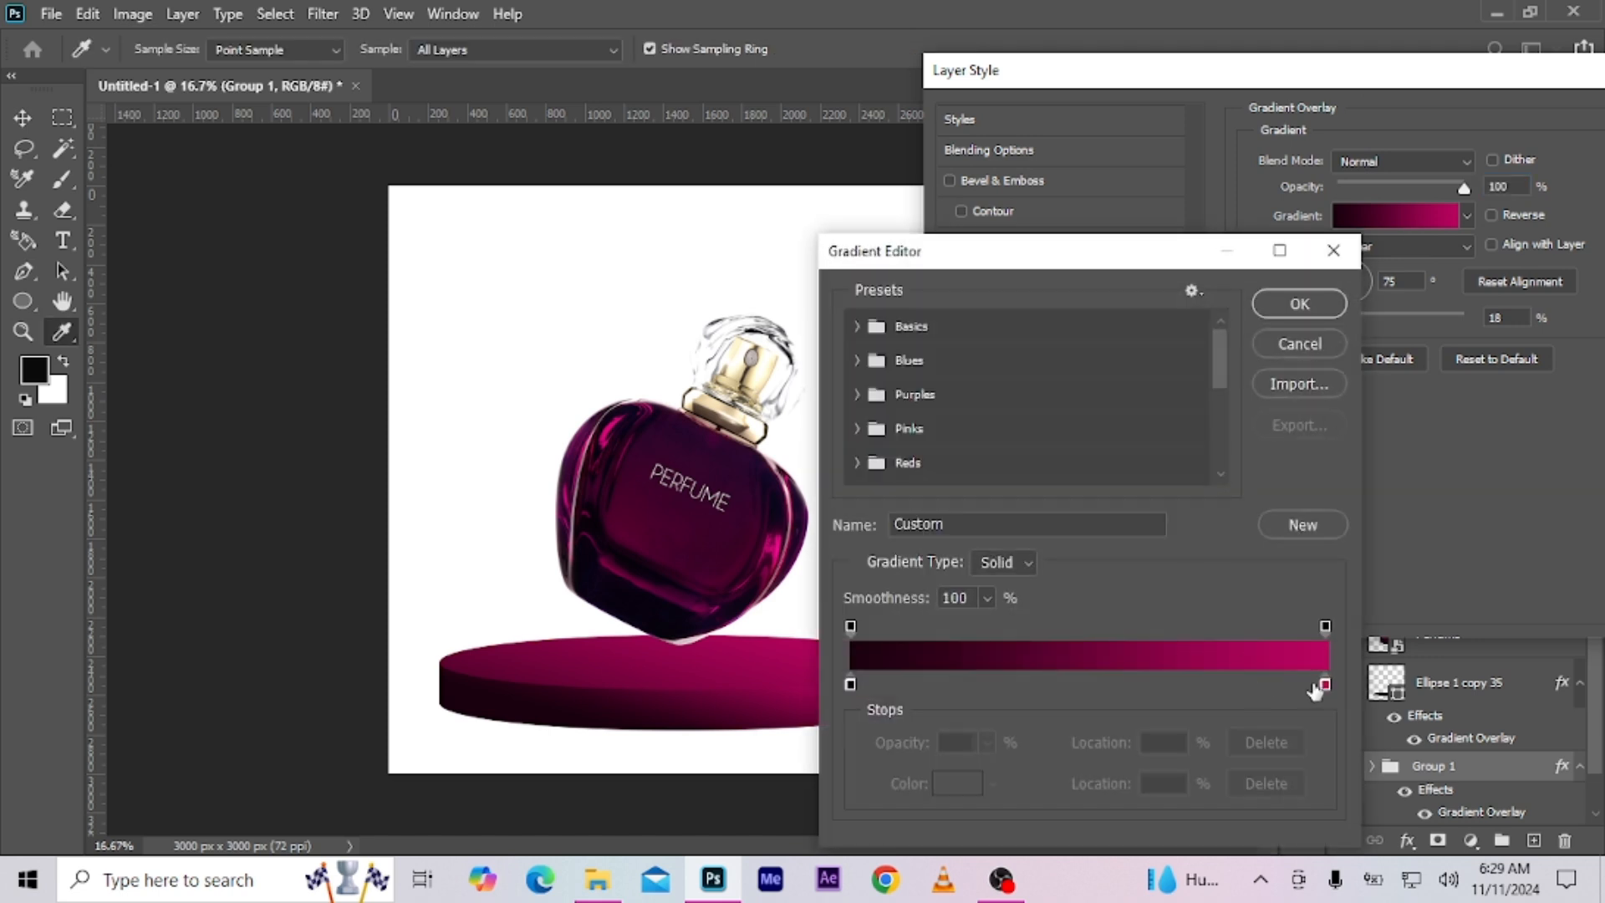
click(1324, 685)
drag(1045, 251, 1275, 181)
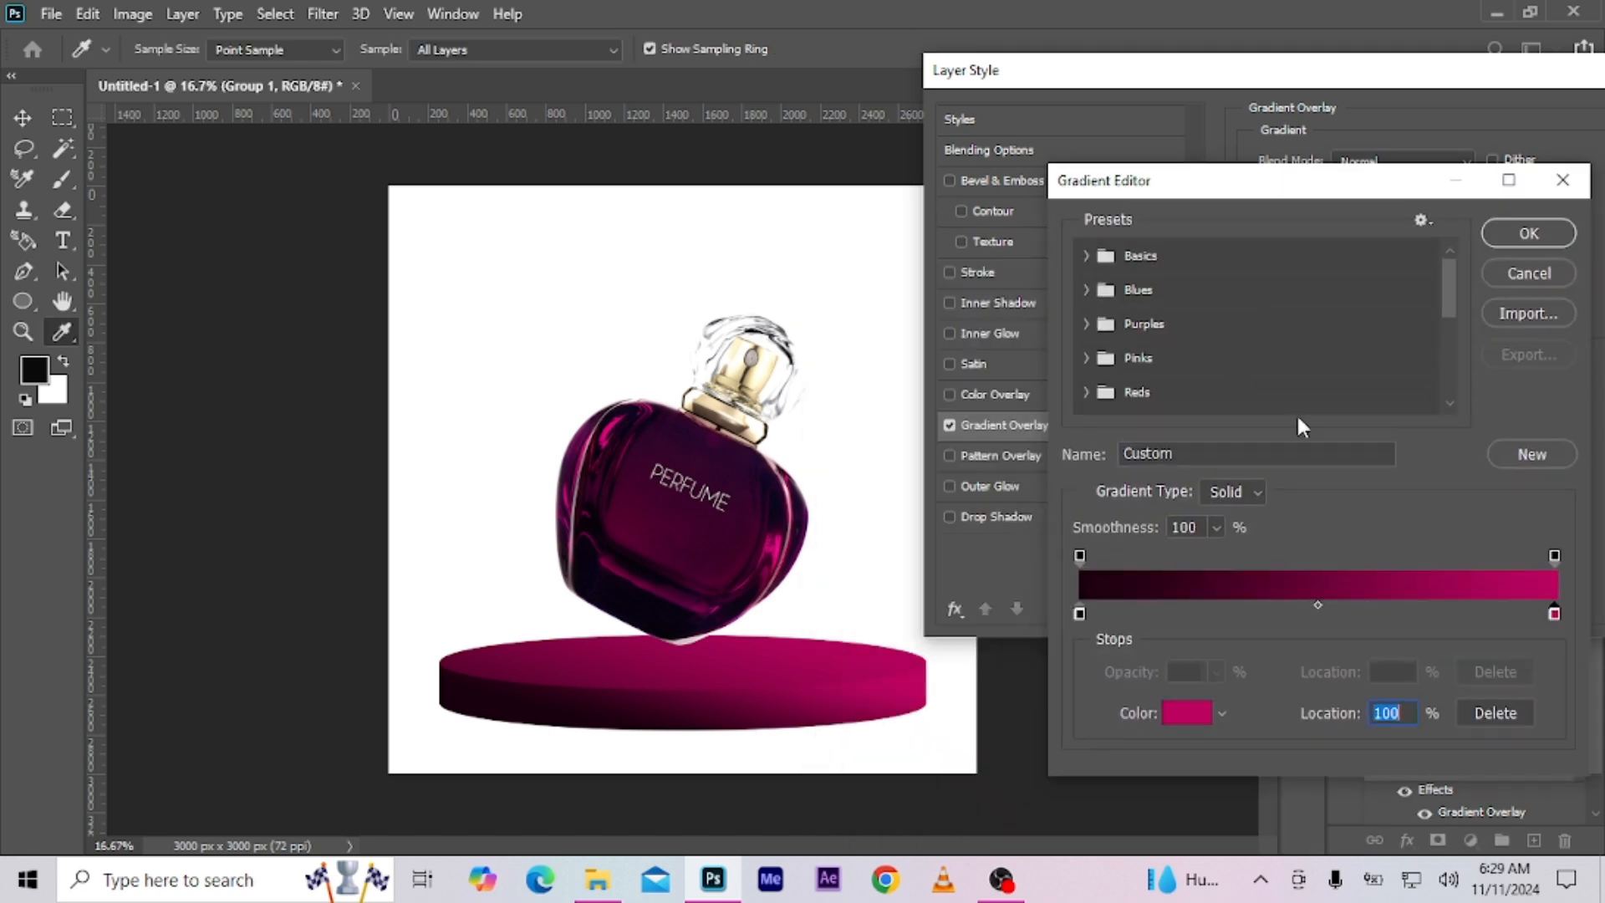
click(1187, 713)
click(1271, 231)
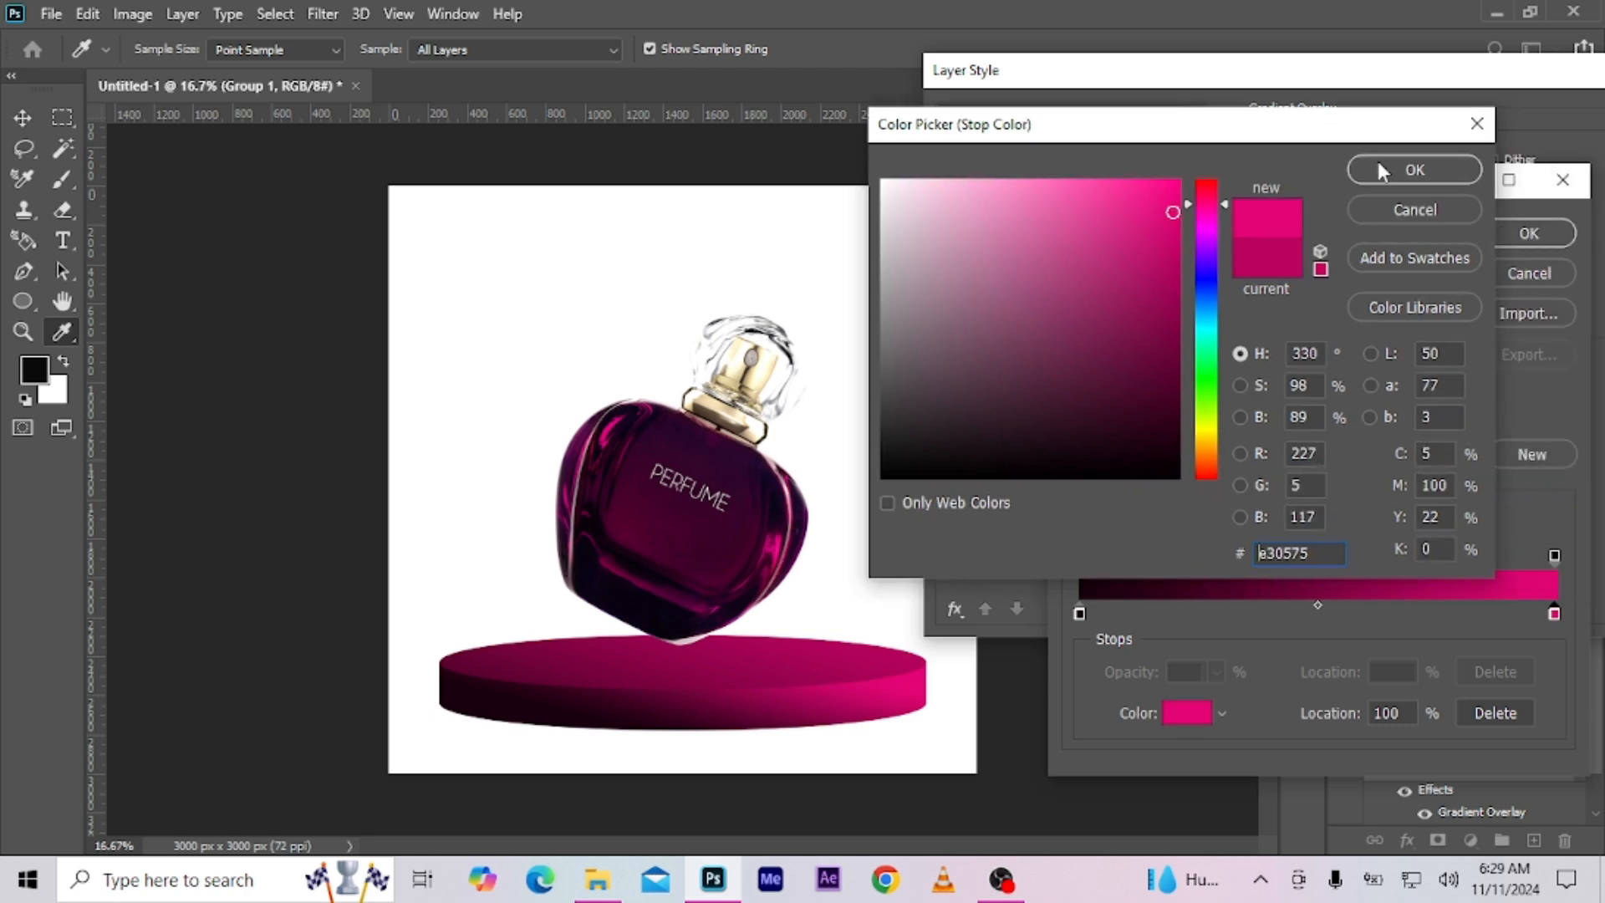
click(1497, 176)
click(1394, 239)
click(1394, 242)
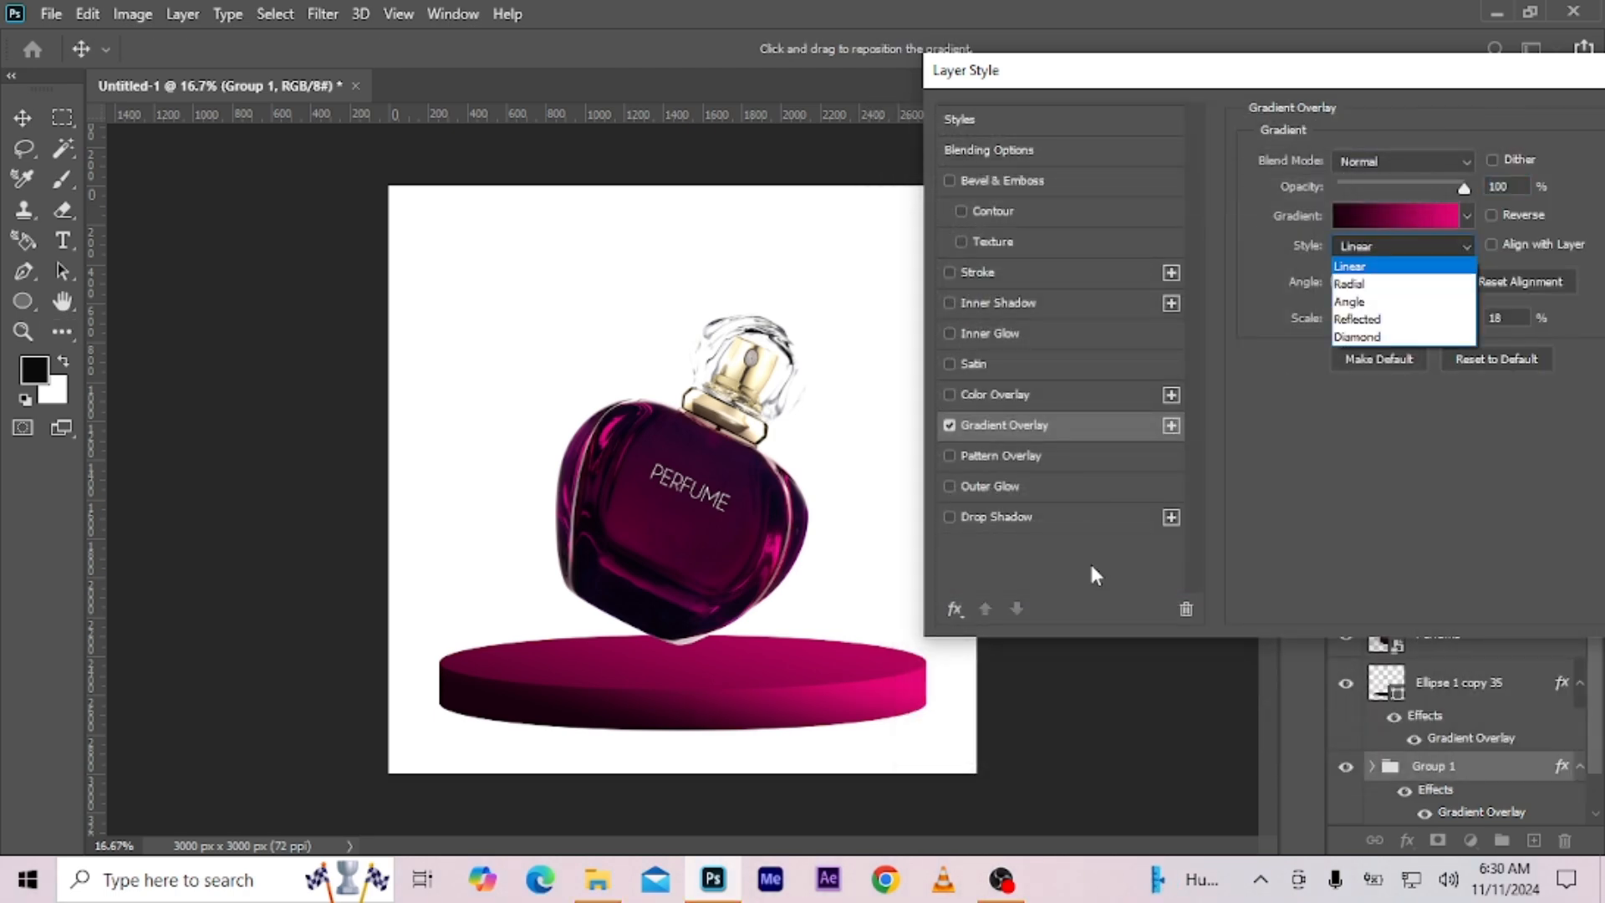
click(1344, 81)
drag(1463, 77, 1234, 76)
click(1529, 123)
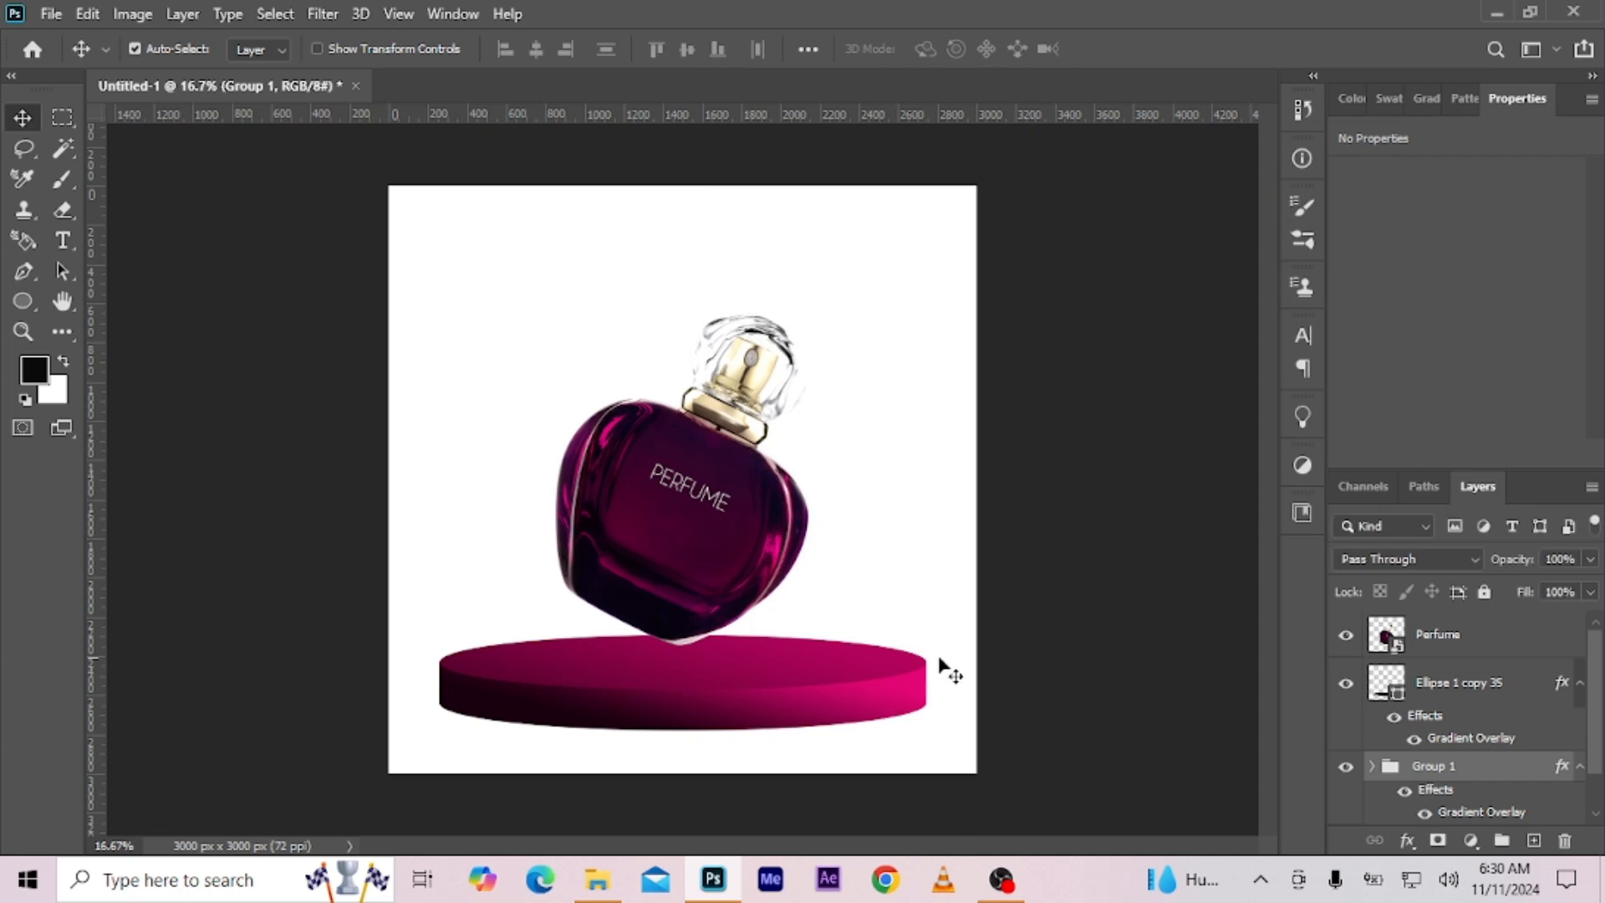
Scale the perfume bottle down slightly and move it up near the top of the canvas, clear of the disc.
key(ctrl+minus)
key(ctrl+plus)
ctrl+click(659, 527)
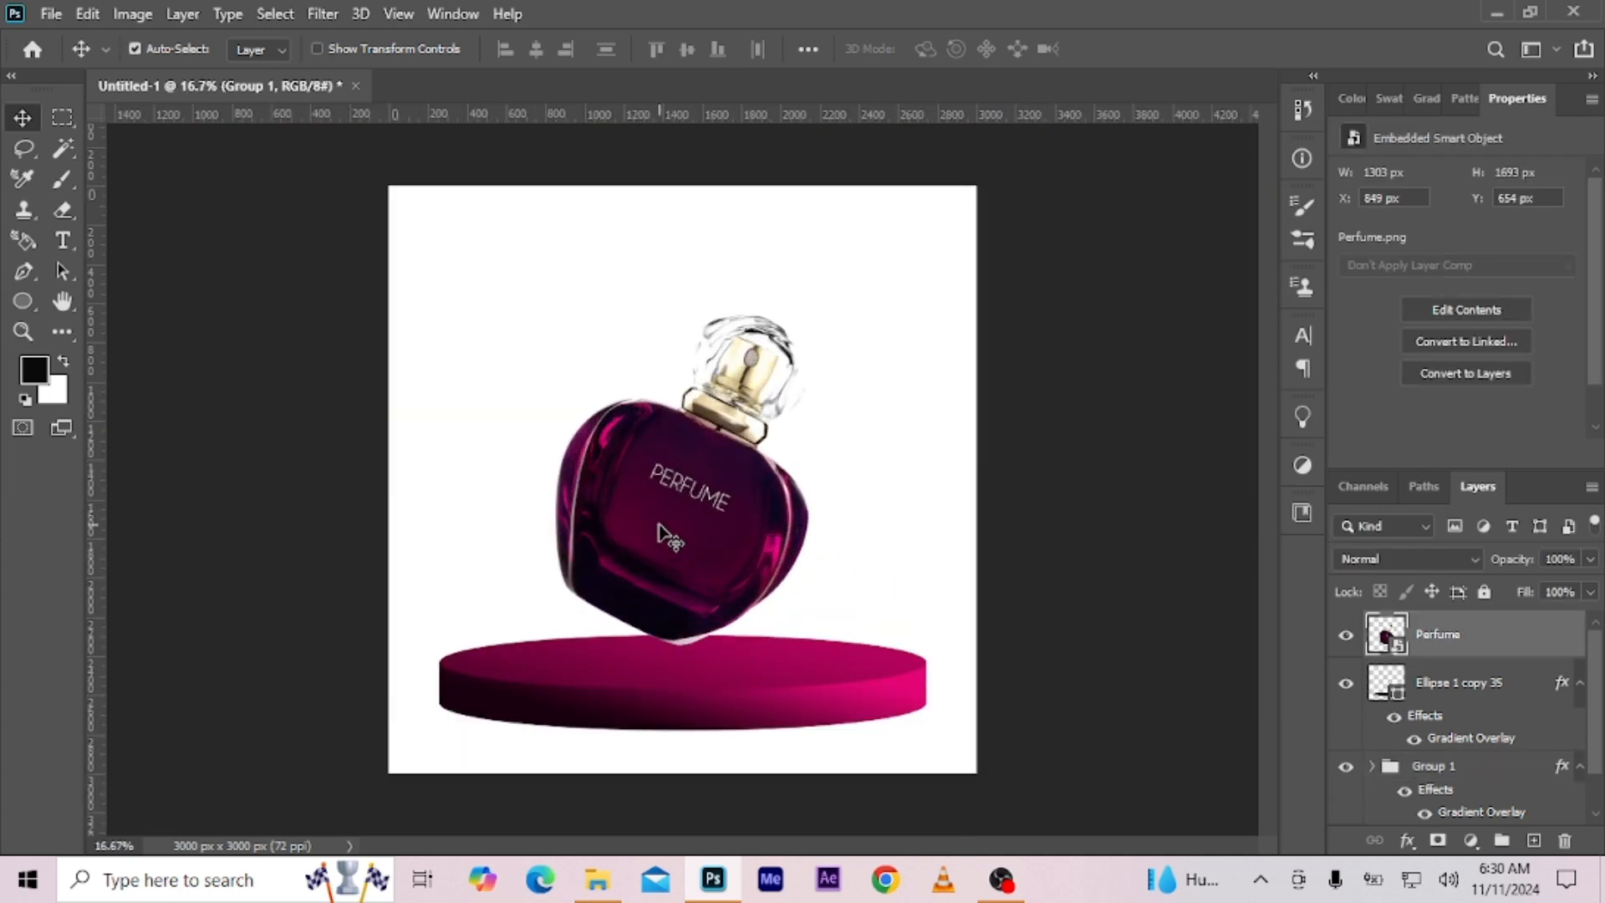
key(ctrl+t)
drag(334, 458, 386, 477)
drag(619, 338, 619, 357)
drag(960, 759, 968, 768)
drag(664, 450, 671, 459)
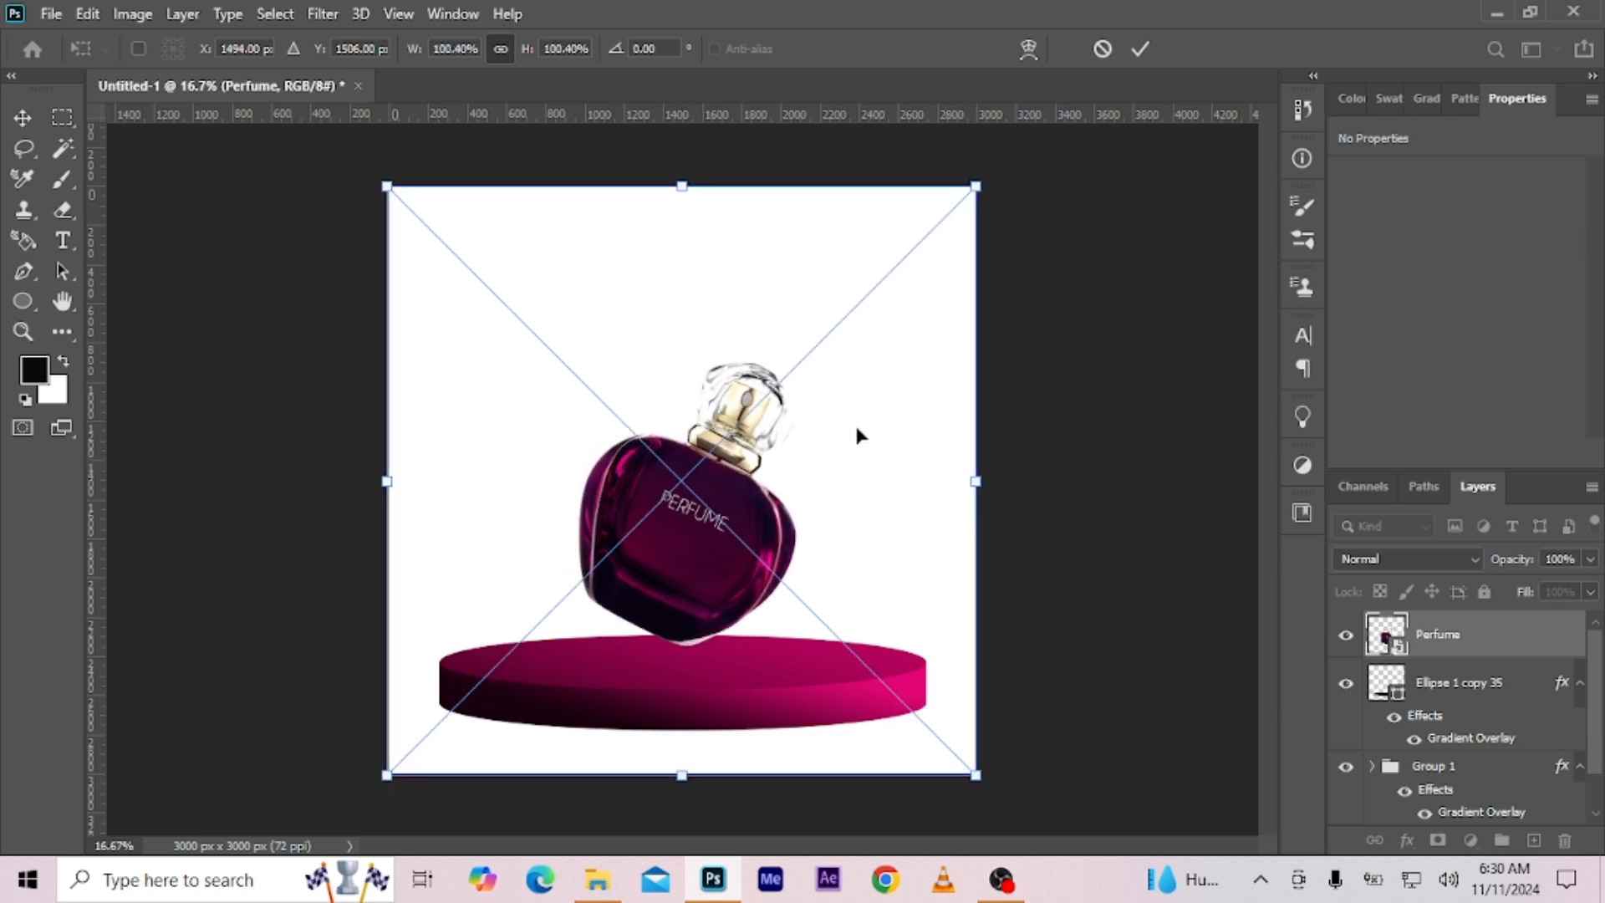
click(1134, 60)
drag(744, 514, 744, 347)
Duplicate the disc's top ellipse and side group, scale the copy to about 1942 by 382 px and place it above the original.
drag(412, 555, 824, 745)
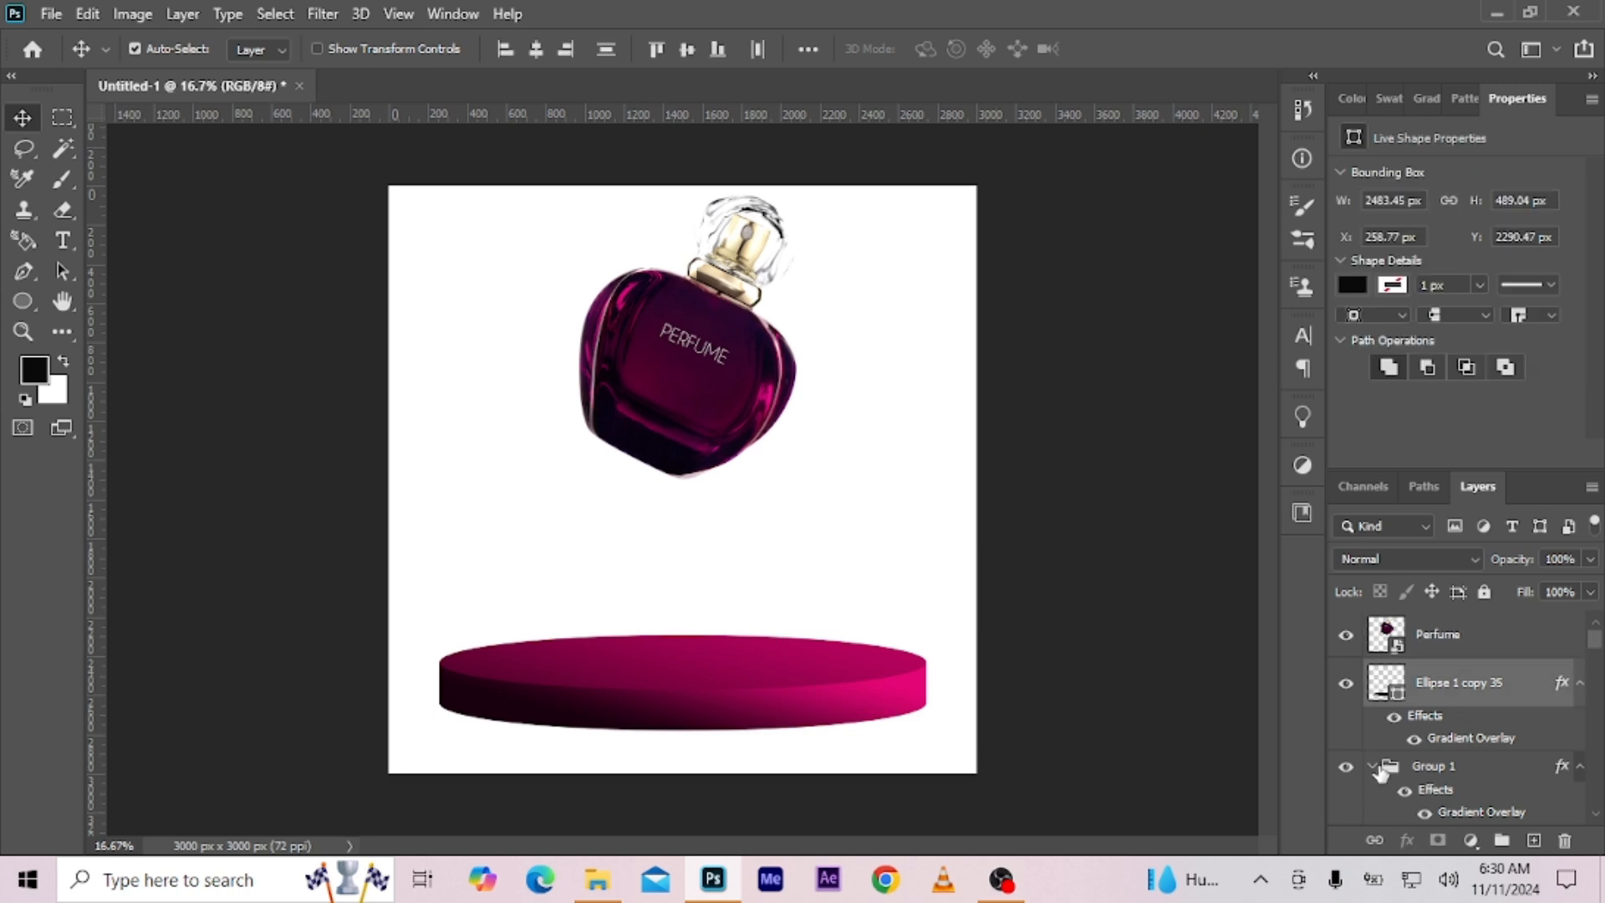
click(1492, 767)
ctrl+click(1475, 681)
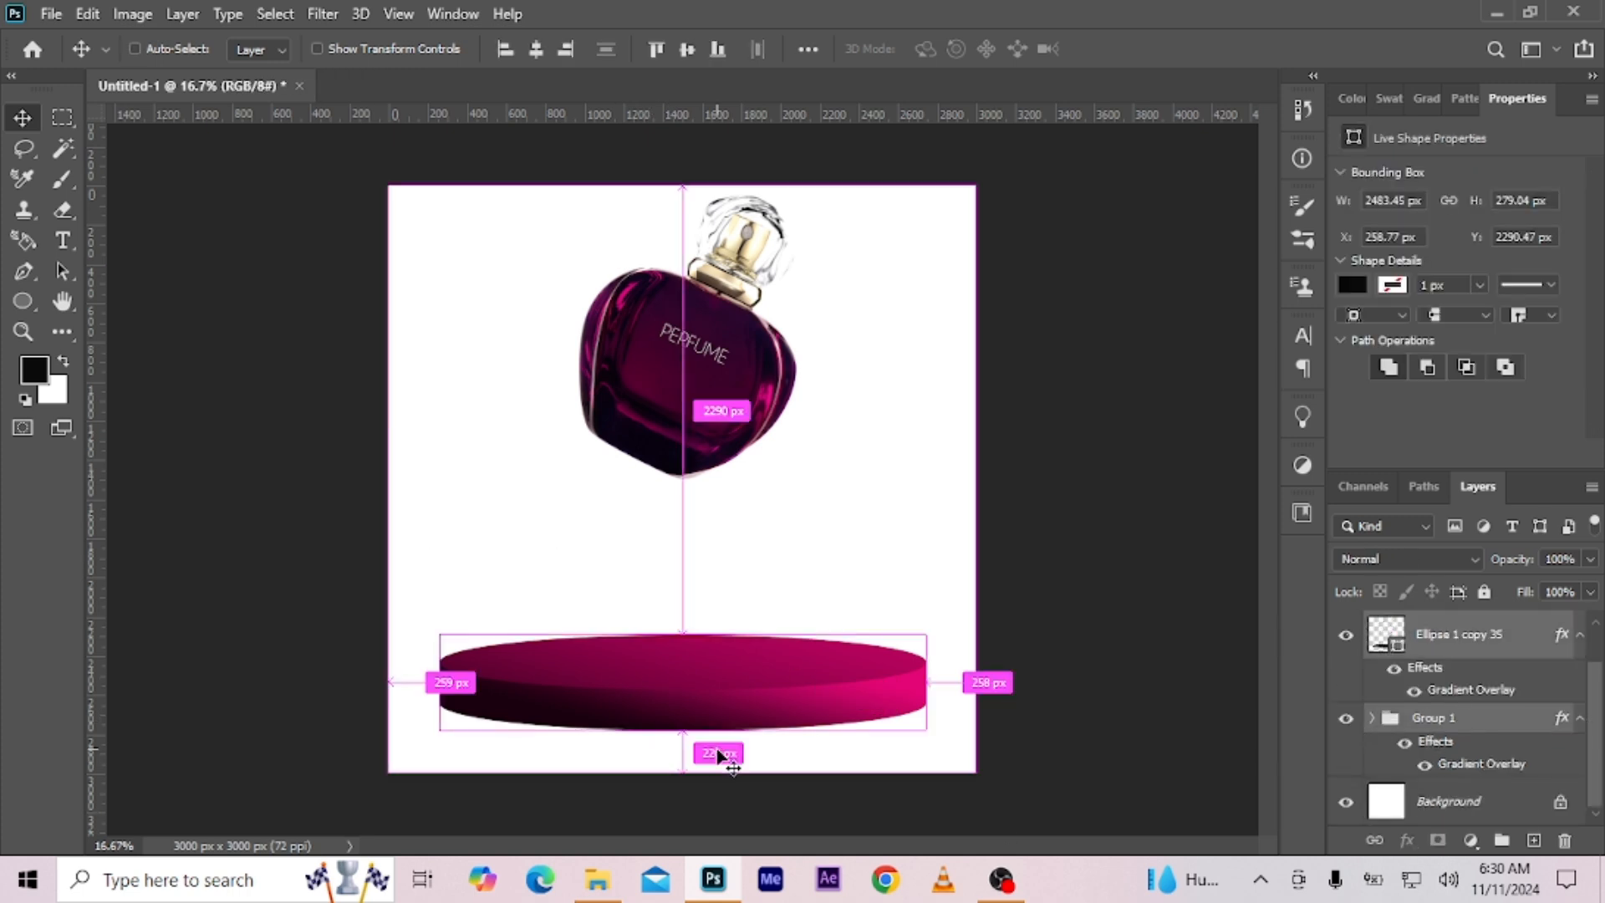
key(ctrl+j)
key(ctrl+t)
drag(440, 636, 545, 657)
drag(735, 698, 705, 608)
key(Return)
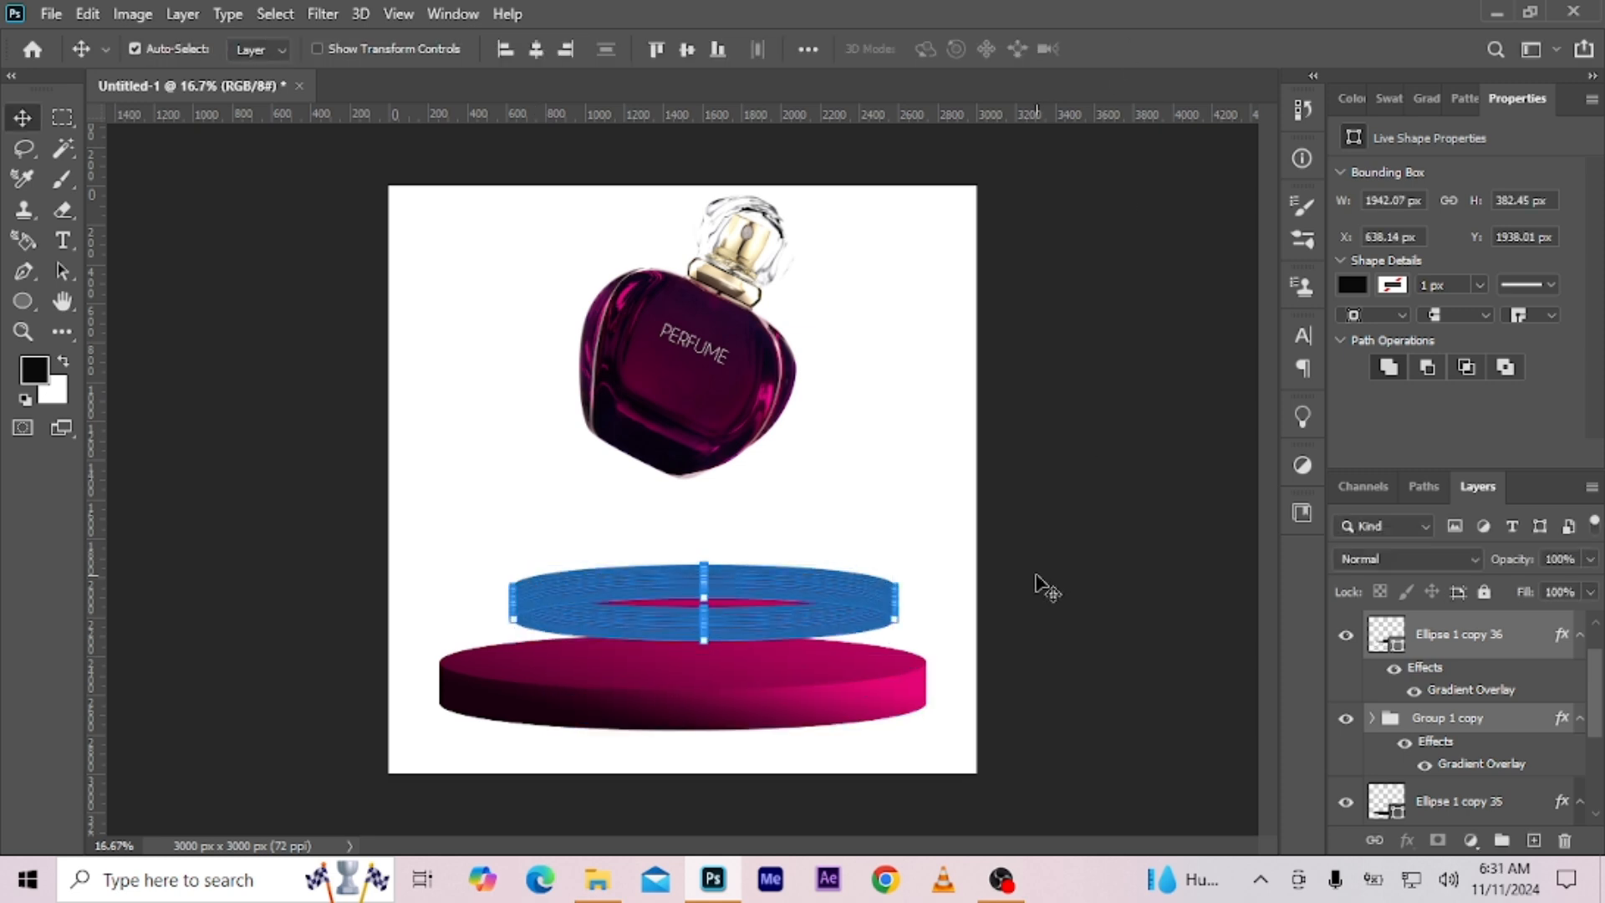
Move the bottle and the smaller disc down so the disc rests on the base, and resize the smaller disc slightly.
drag(921, 448, 577, 640)
drag(692, 621, 715, 638)
key(ctrl+t)
mouse_move(496, 602)
mouse_down()
mouse_move(530, 602)
mouse_move(508, 601)
mouse_up()
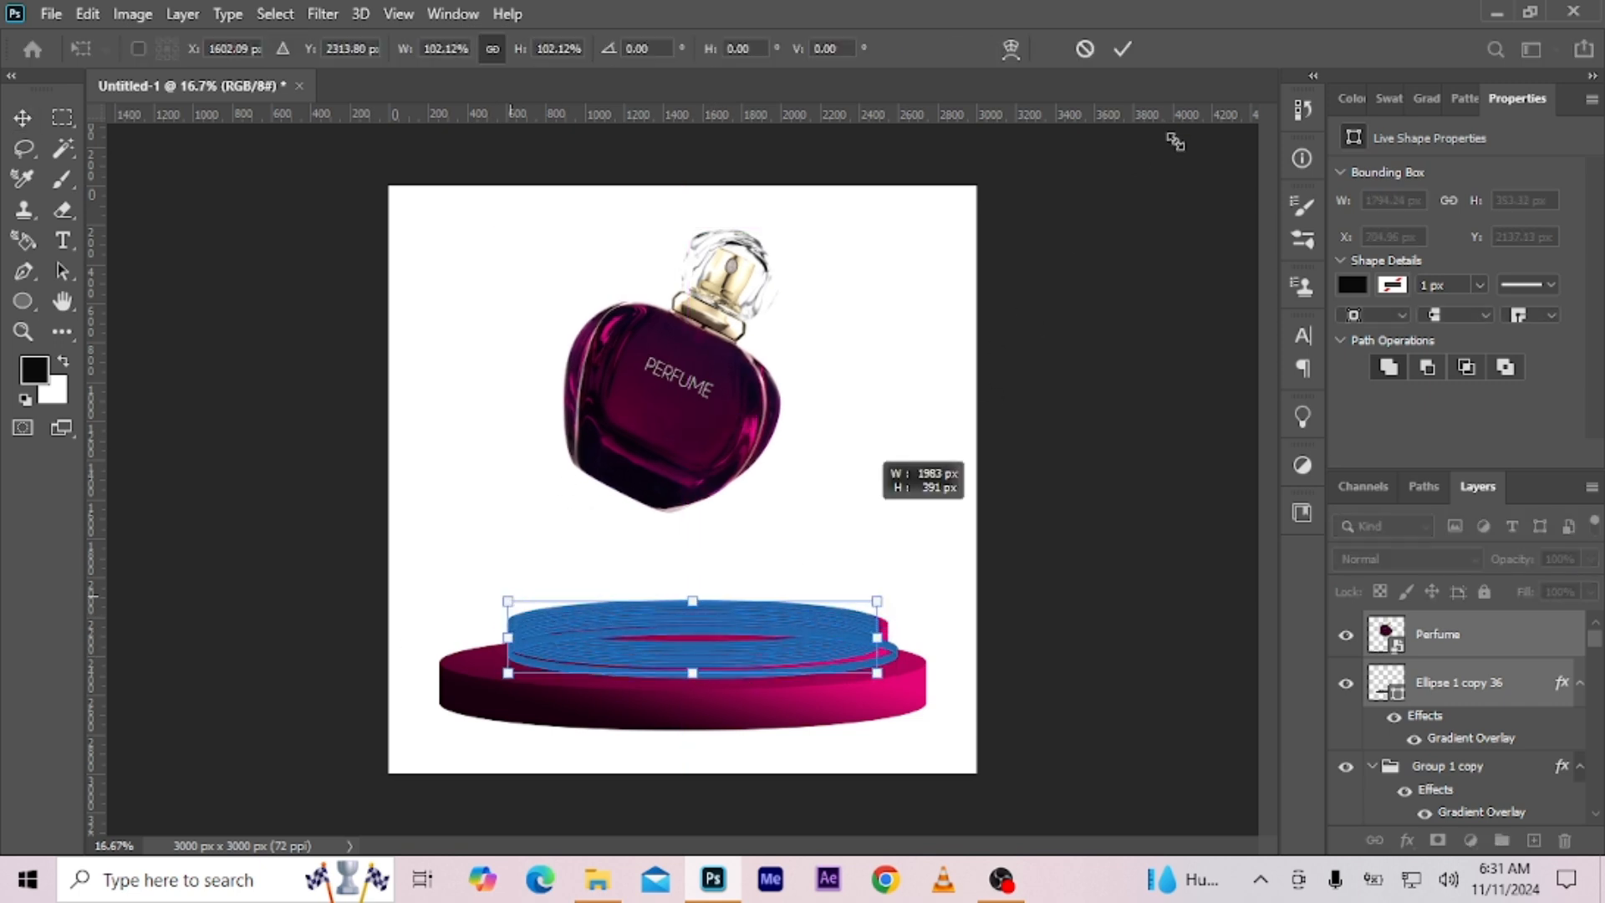
click(1122, 49)
Select the large lower disc and shift it slightly so it is centered beneath the smaller upper disc.
click(889, 498)
drag(845, 518, 658, 628)
click(1108, 574)
drag(904, 784, 921, 654)
drag(871, 685, 882, 669)
click(1104, 614)
Reposition the gradient overlay on the side group of the smaller upper disc, shifting its dark shading up toward the disc's left part.
scroll(1488, 736, up, 10)
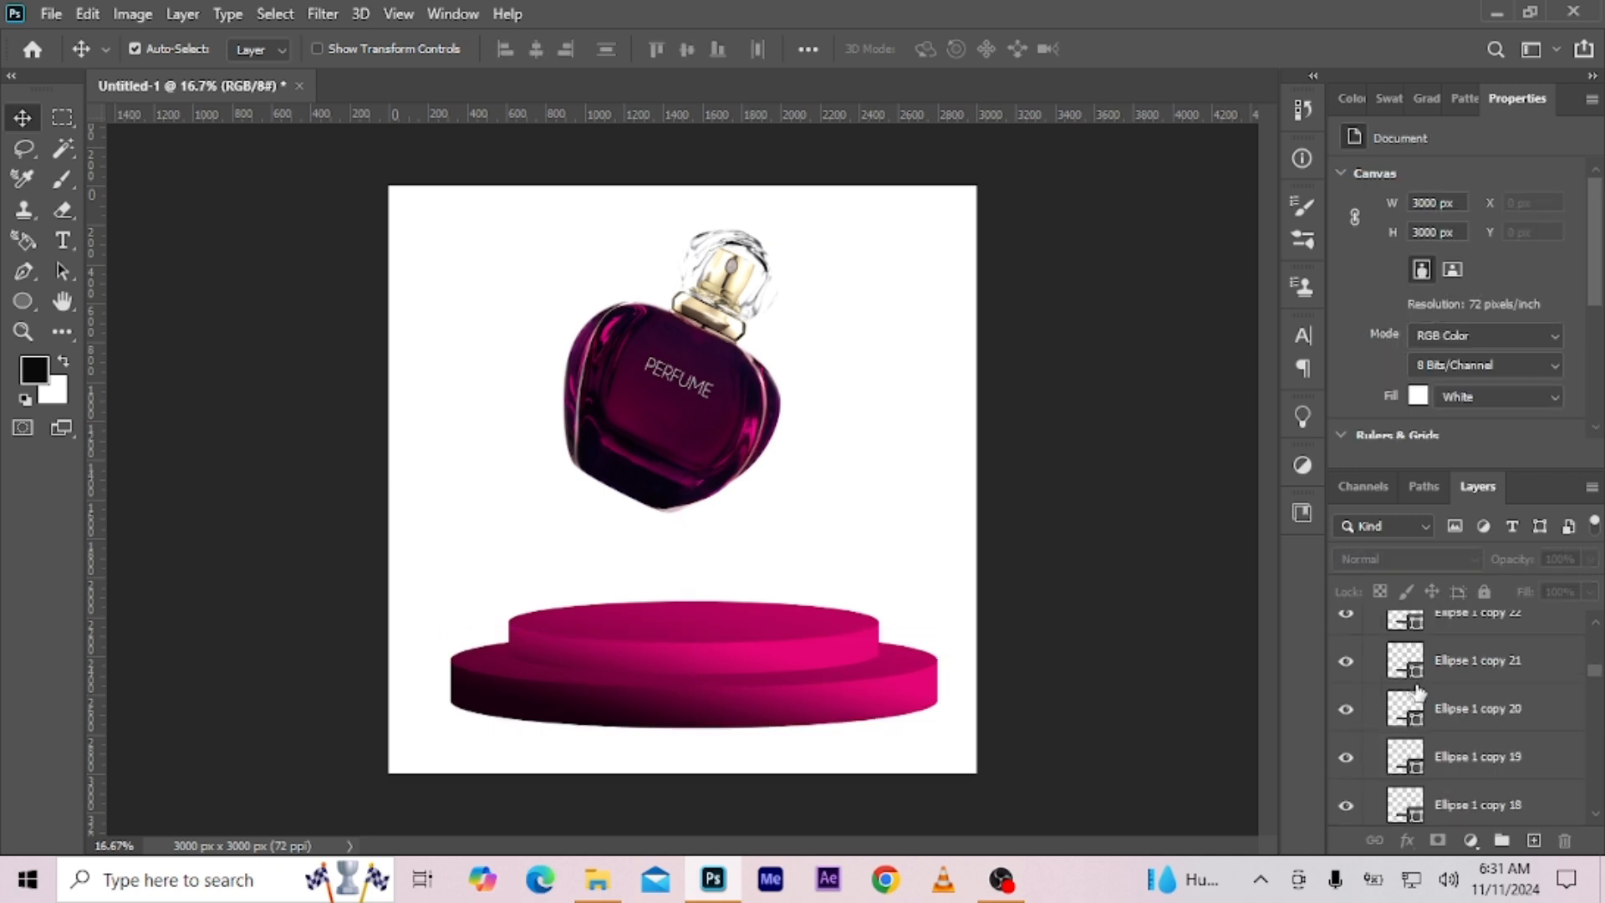
scroll(1507, 727, down, 1)
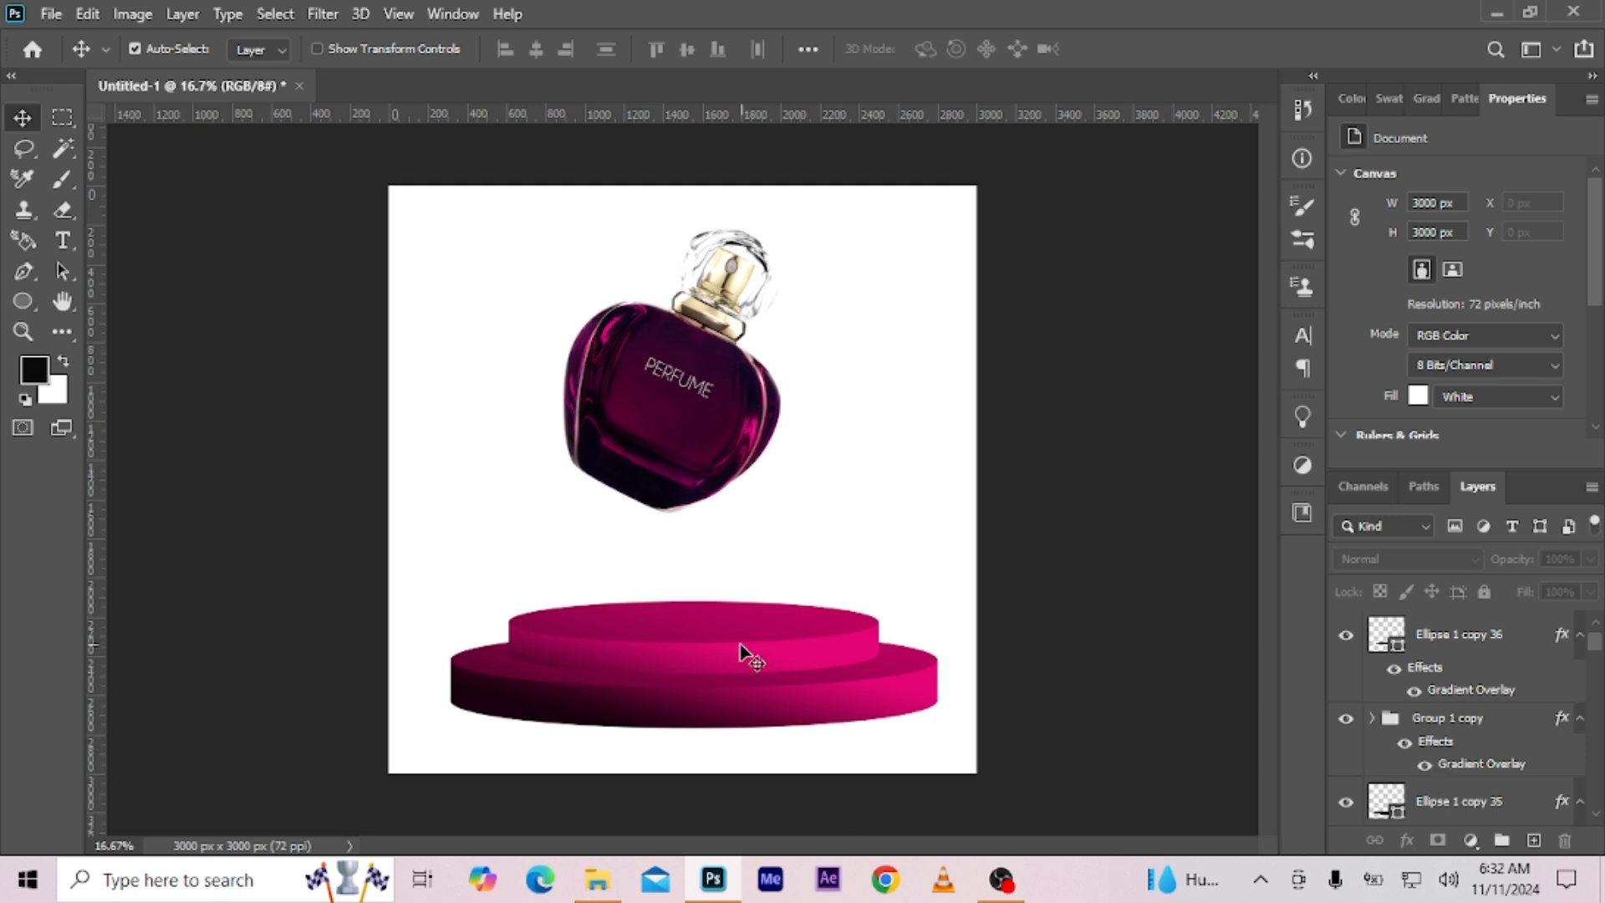
click(1346, 719)
click(1343, 721)
double_click(1438, 765)
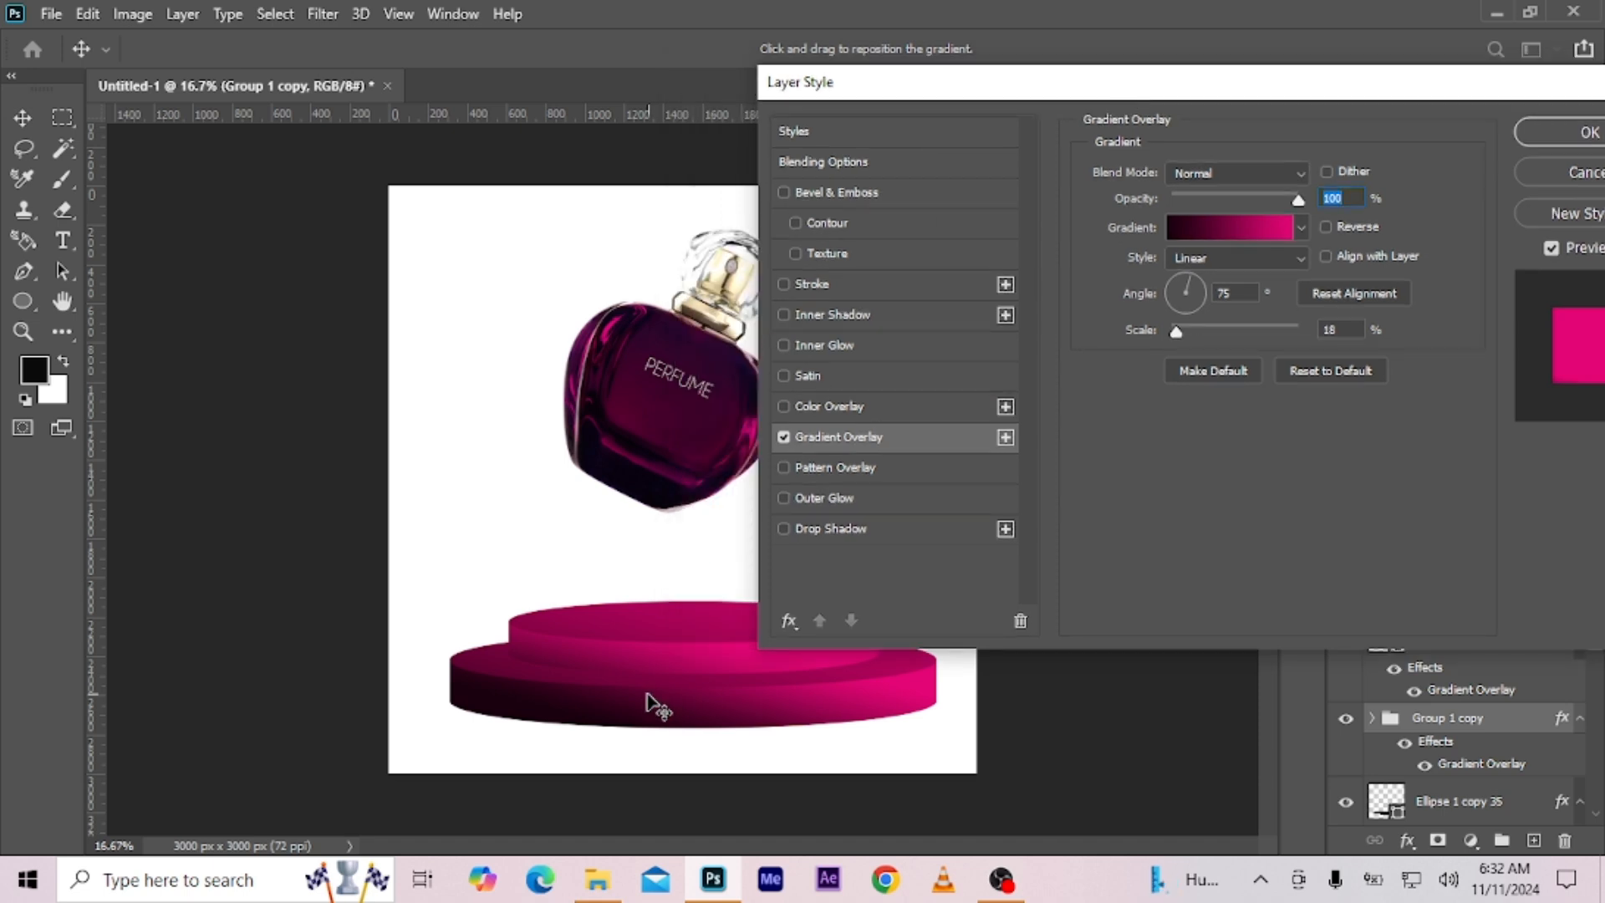
drag(656, 702, 615, 648)
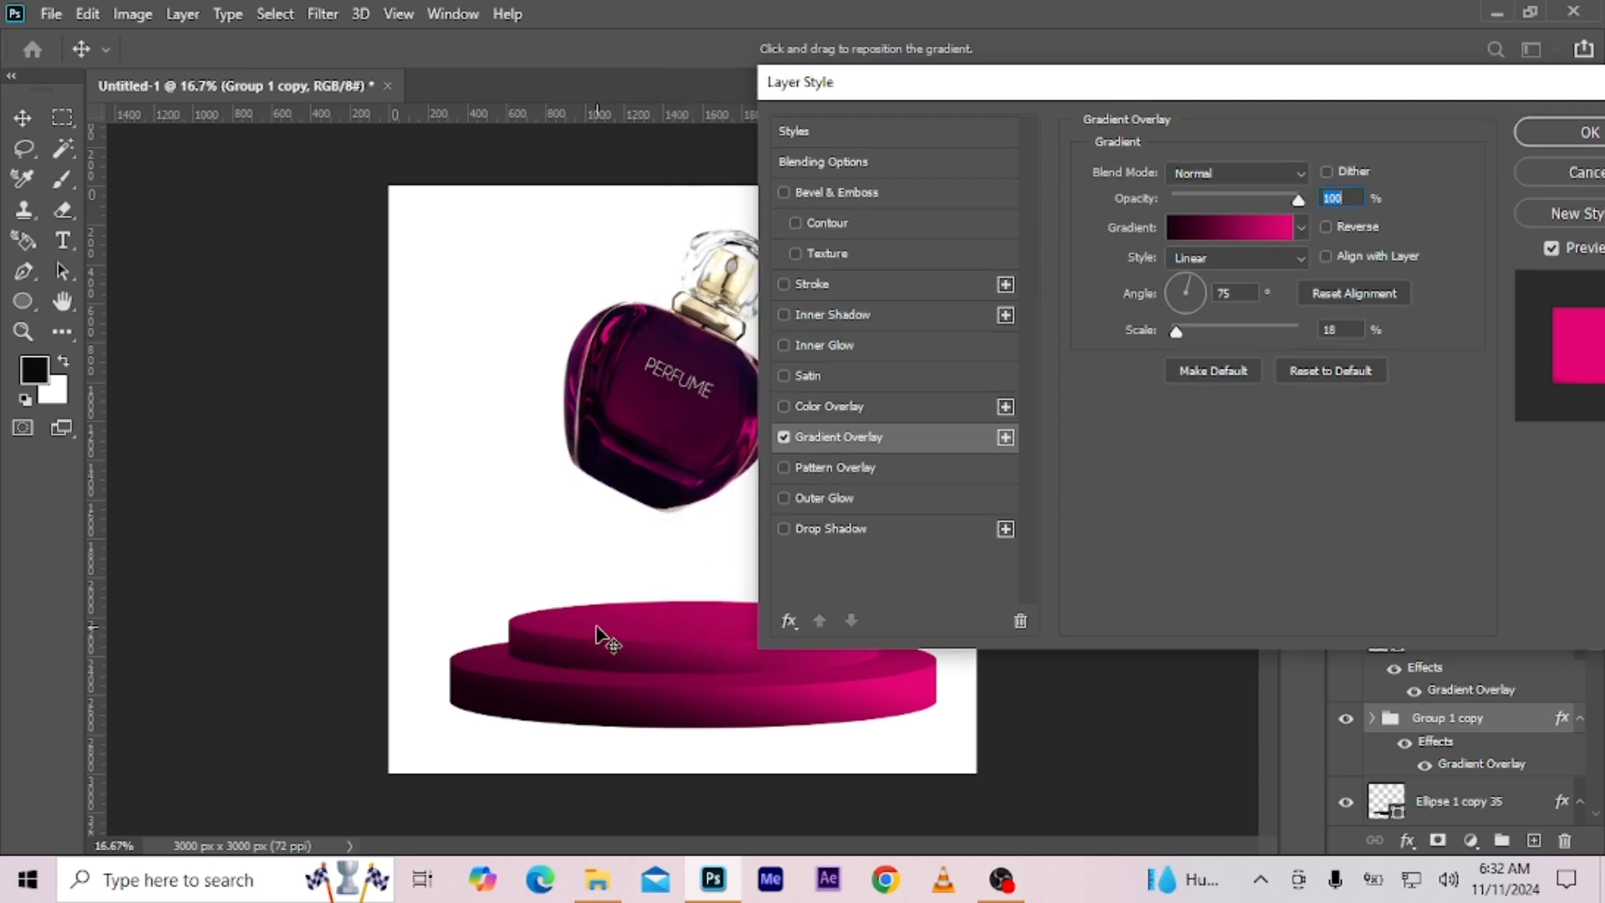
drag(1174, 117, 781, 250)
key(Return)
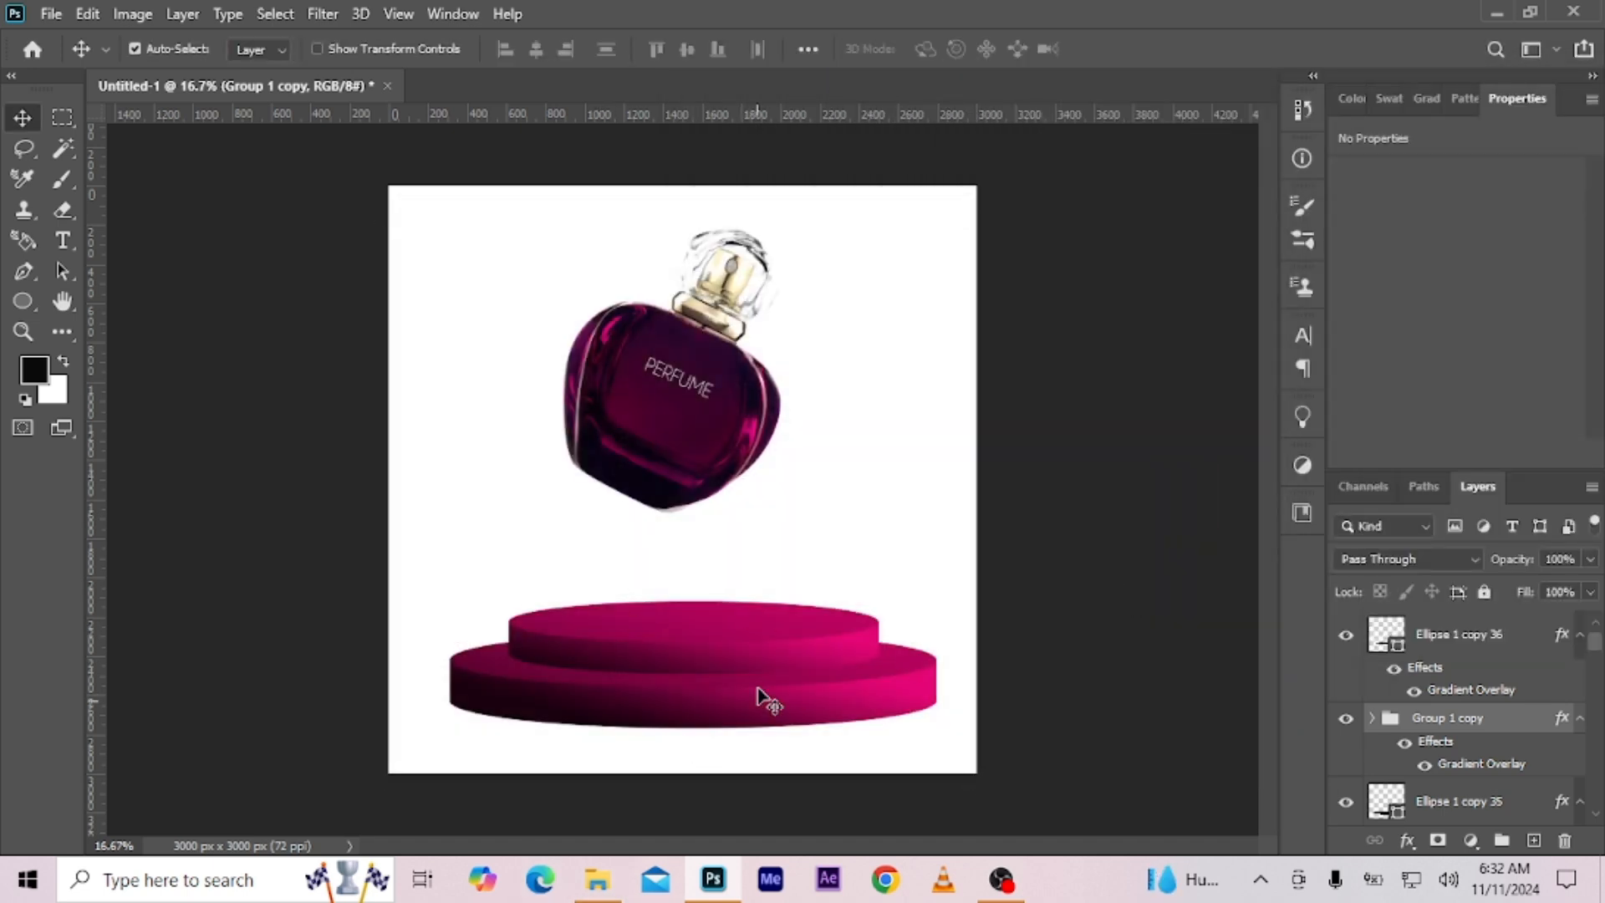
Shift both podium discs slightly down and to the left, and lower the perfume bottle until it touches the upper disc.
drag(924, 526, 588, 781)
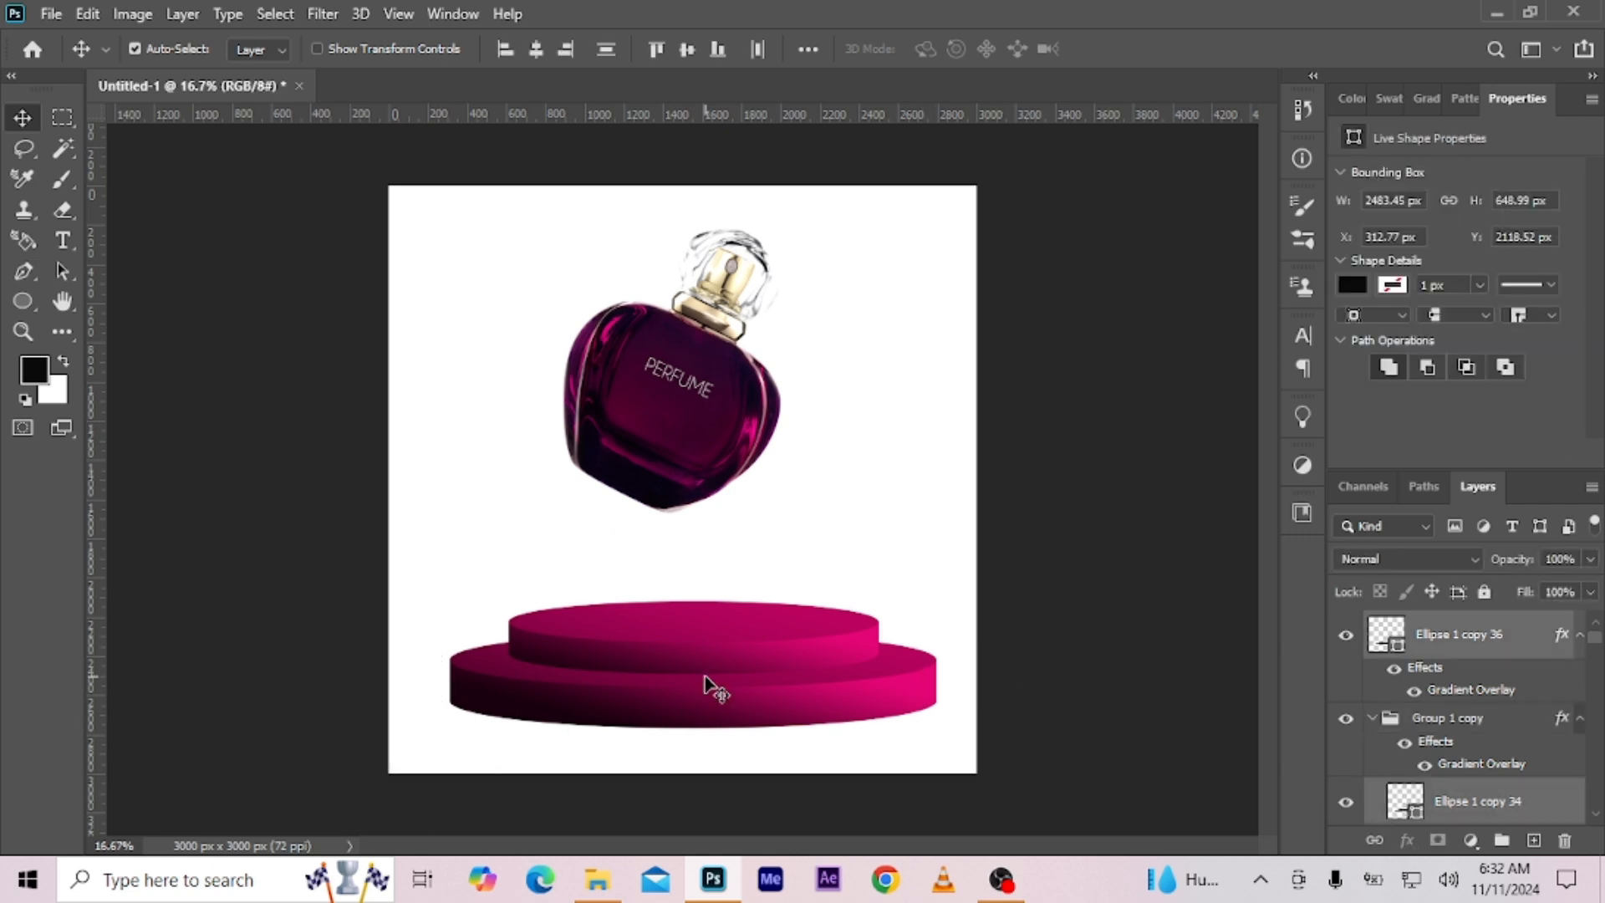
drag(698, 664, 695, 667)
drag(686, 408, 705, 503)
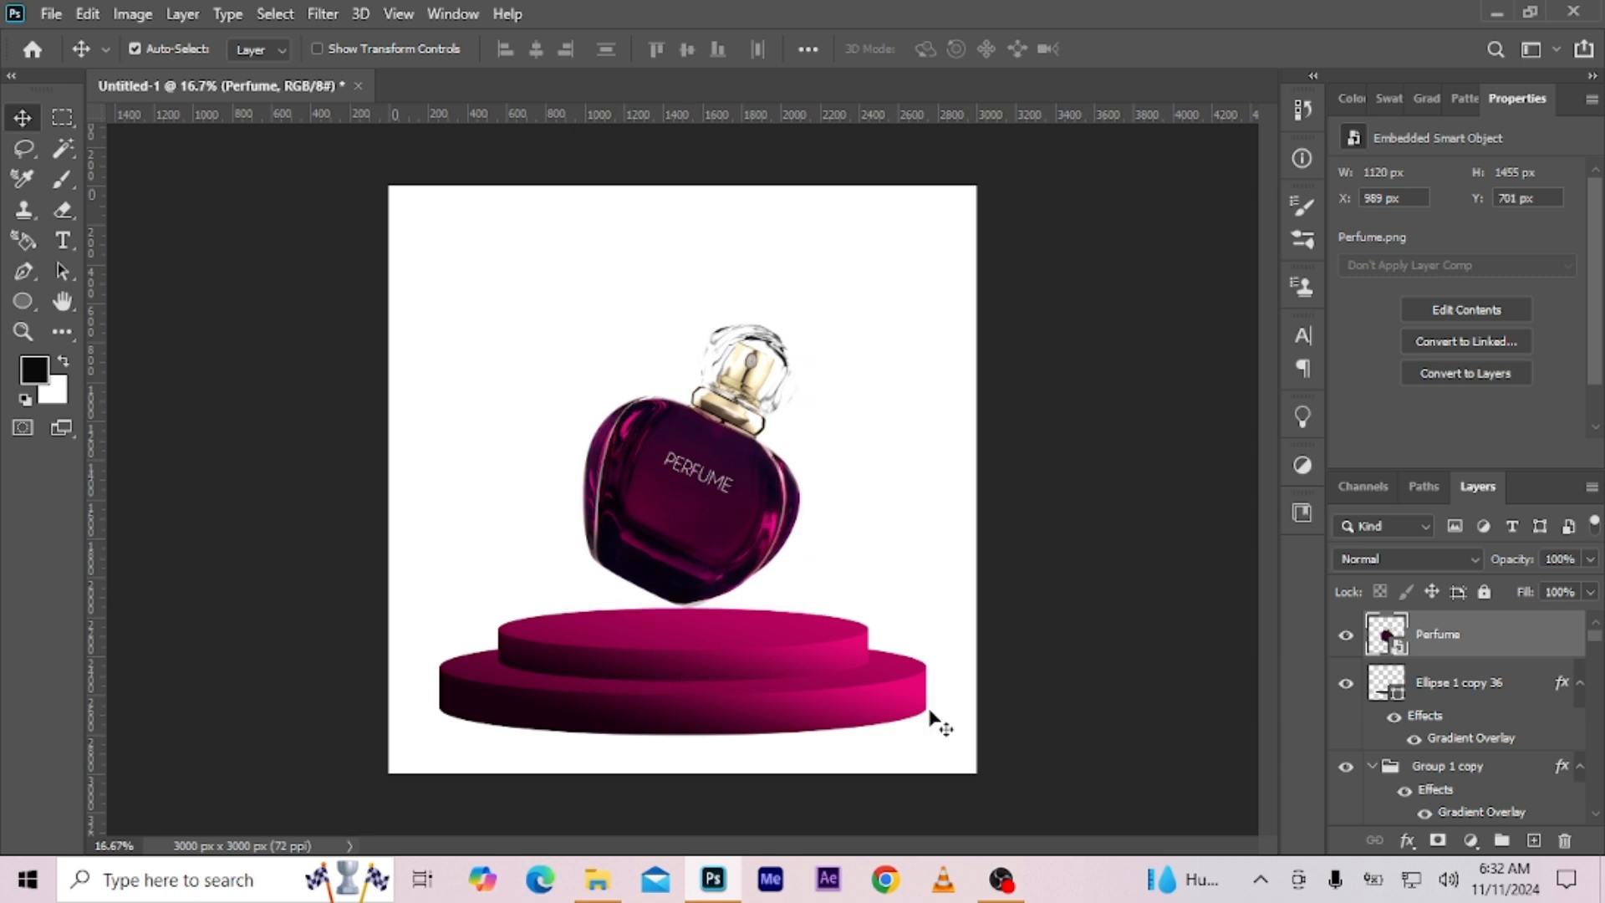
Add a new layer beneath the bottle and paint one large, soft black brush spot about 1632 px wide on it.
click(1471, 683)
click(1535, 840)
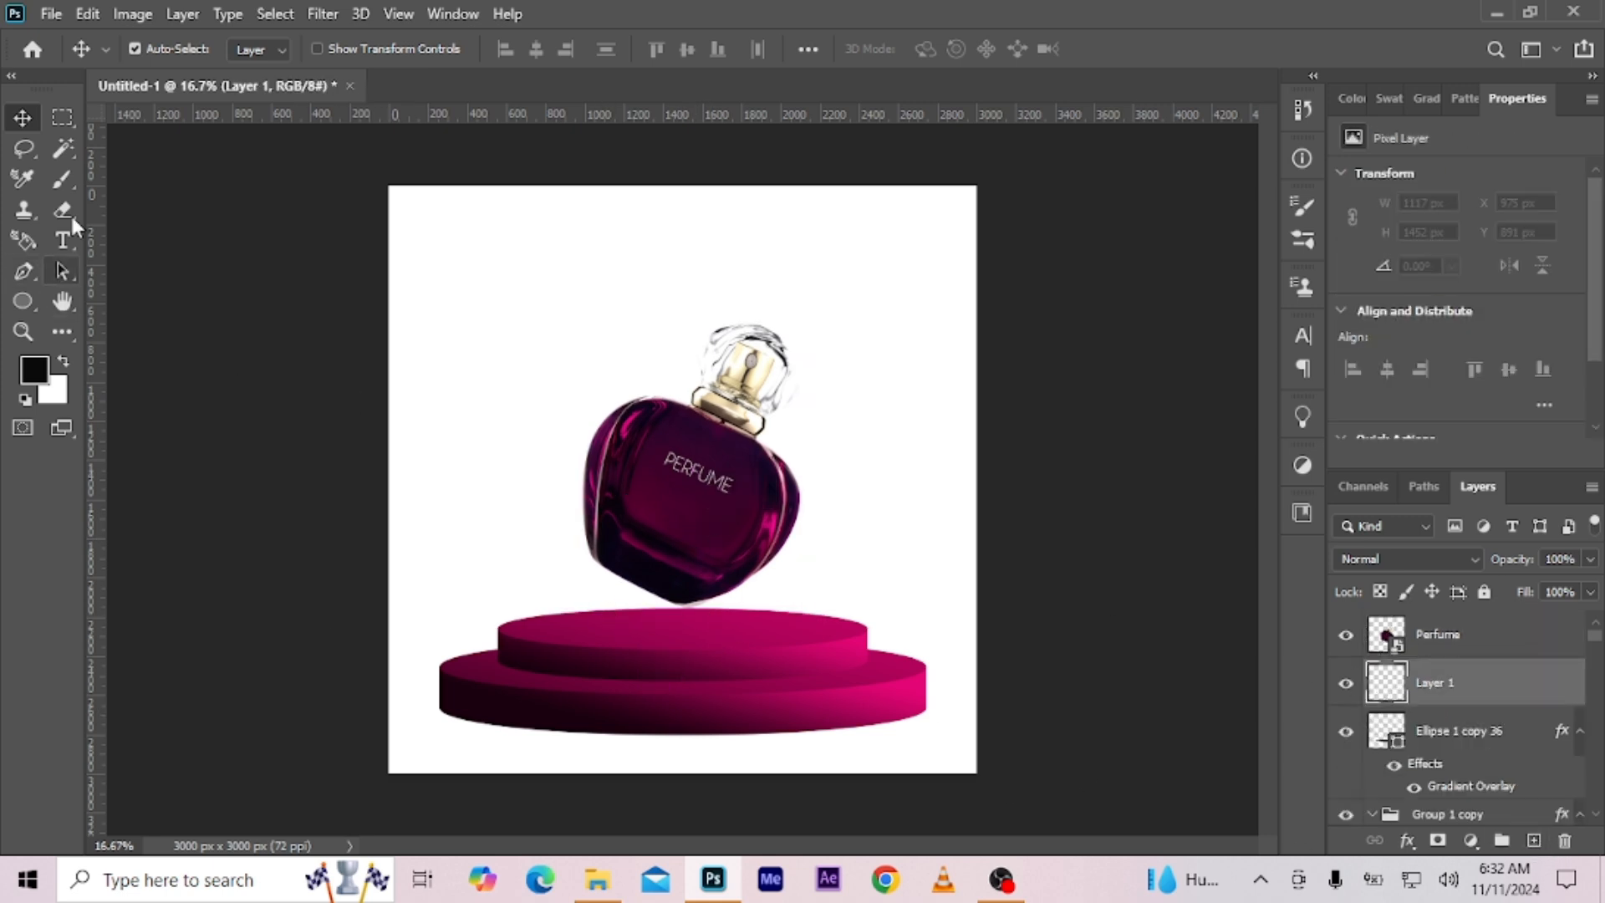
key(b)
click(33, 368)
click(1414, 170)
click(610, 352)
key(v)
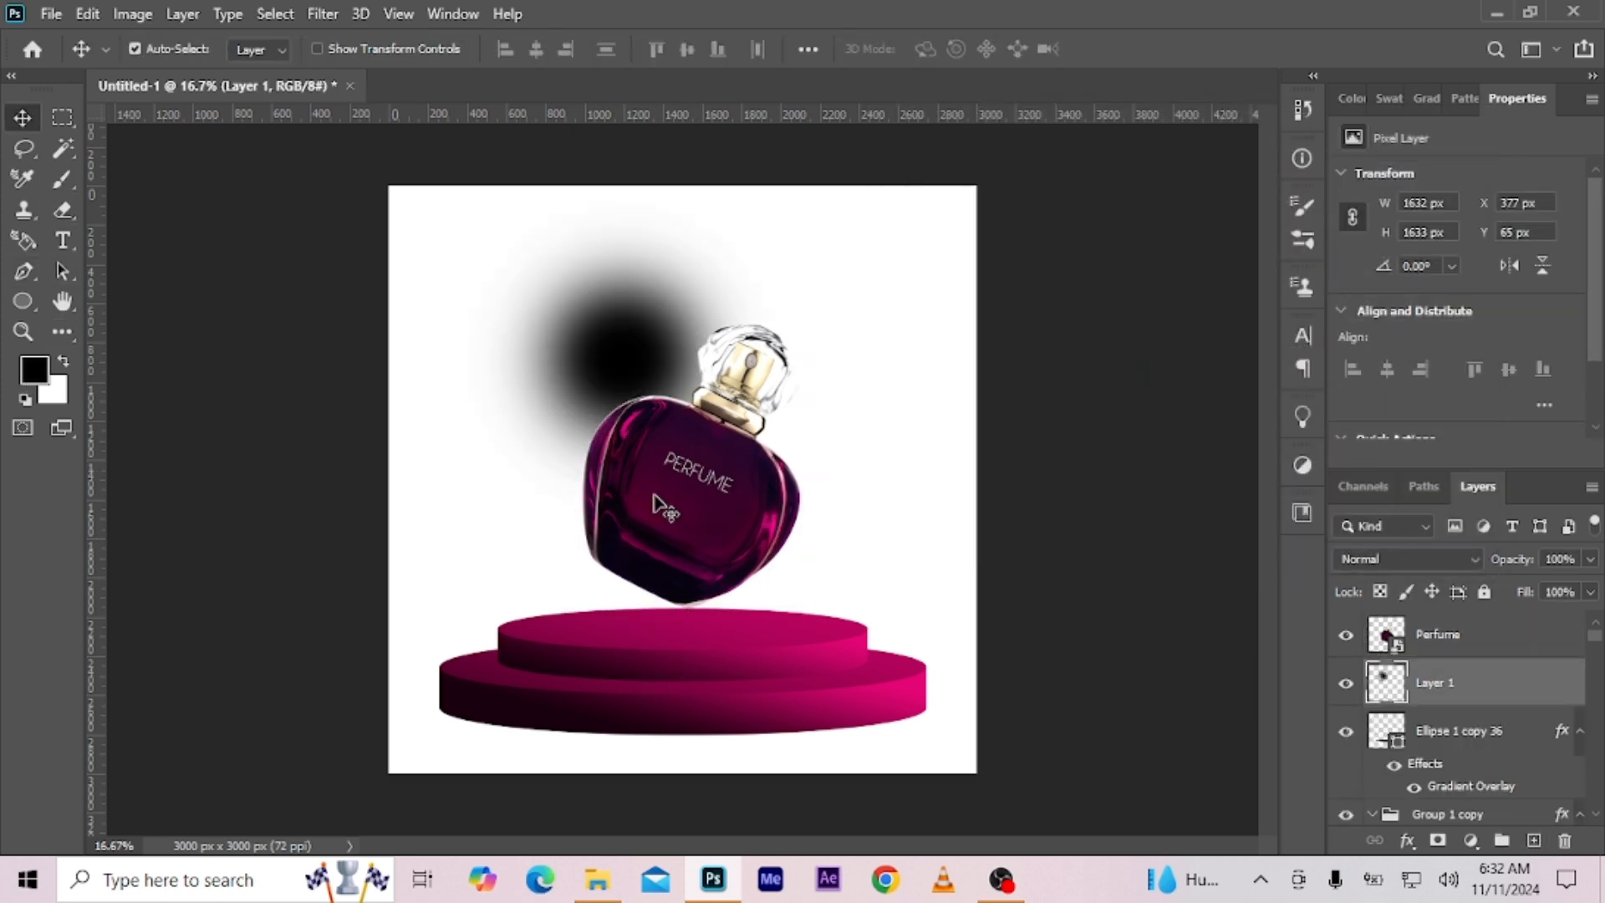
Flatten the black spot into a thin shadow on top of the upper disc, and lower the perfume bottle onto it.
key(ctrl+t)
mouse_move(620, 199)
mouse_down()
mouse_move(656, 518)
mouse_move(719, 623)
mouse_up()
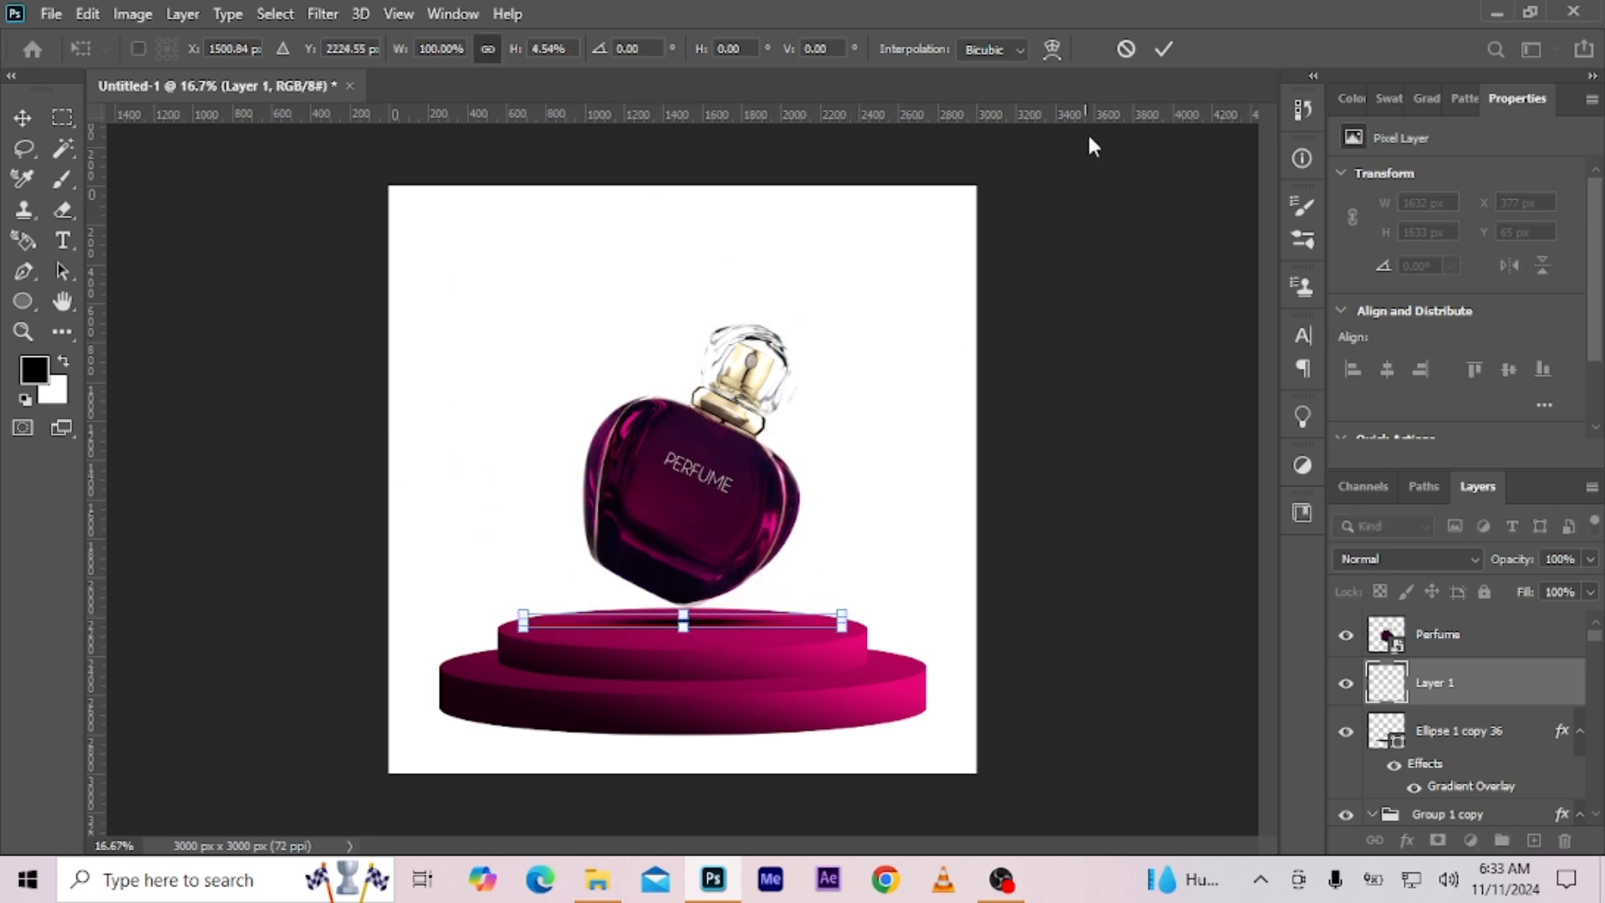
click(1164, 49)
drag(698, 504, 718, 546)
click(1435, 682)
key(ctrl+t)
click(1163, 48)
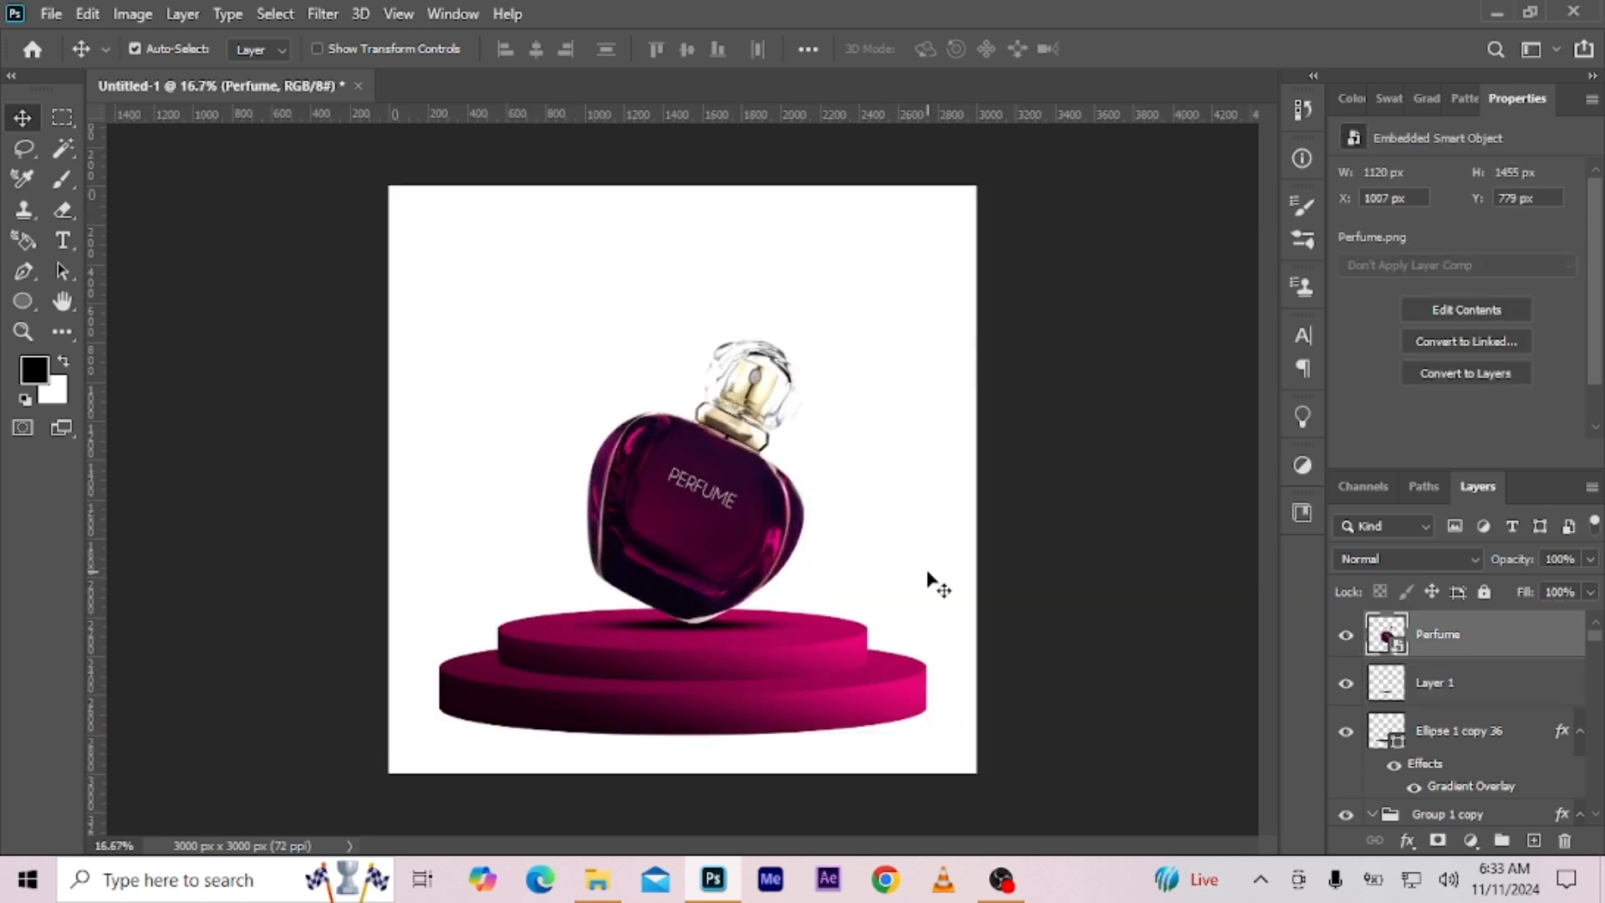
Add a new layer just above the background and rename the side group above it as Ramp 1.
scroll(1472, 753, down, 15)
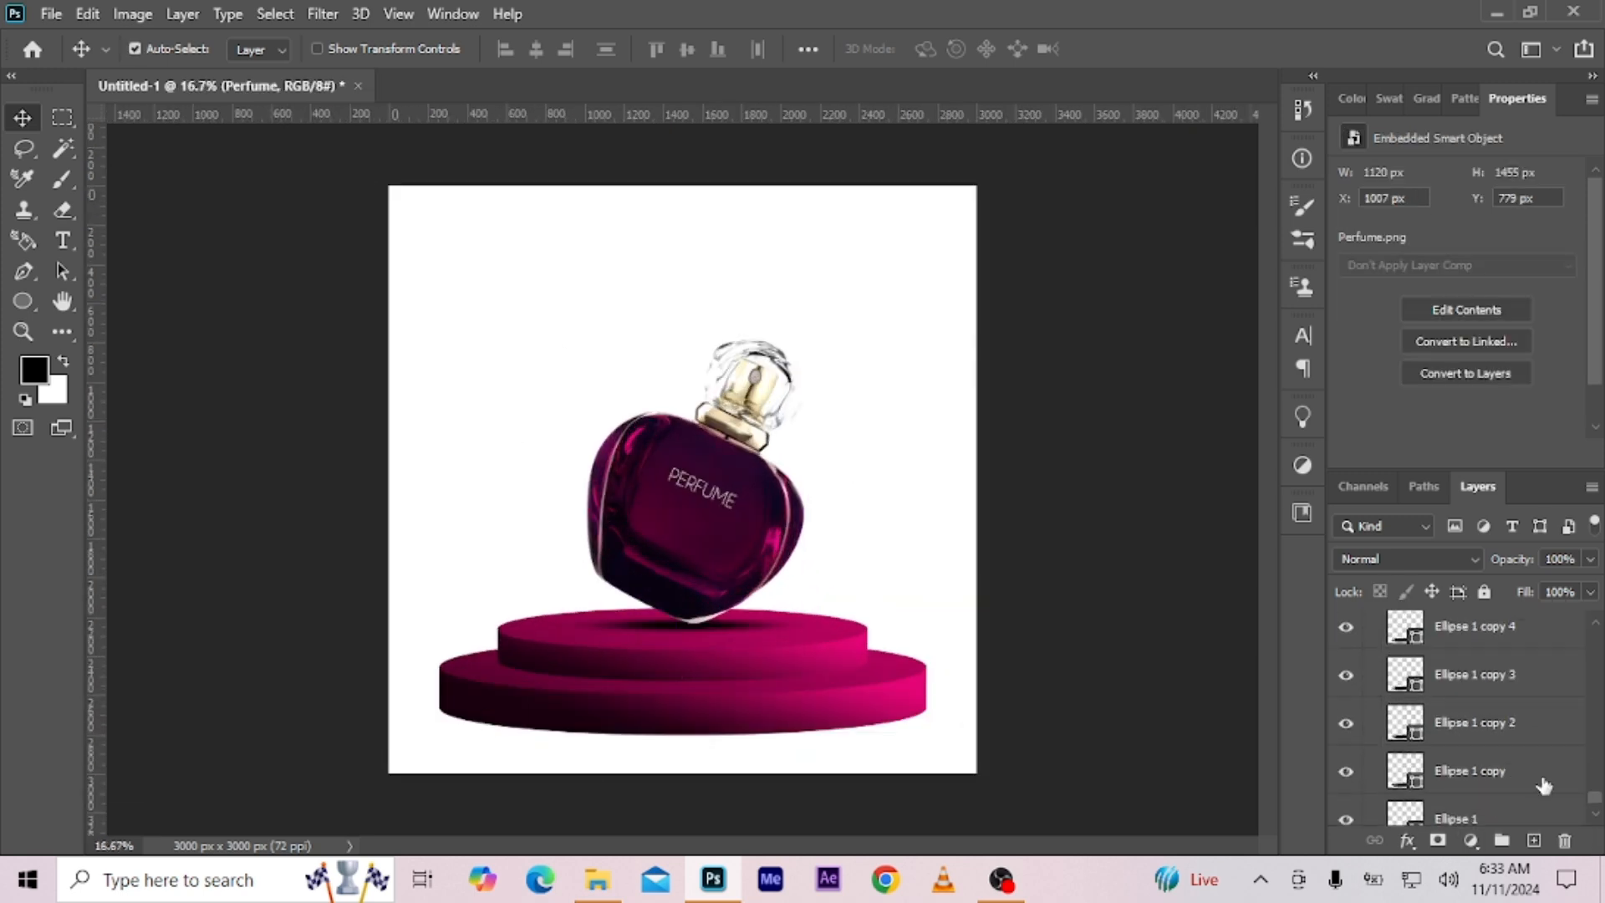
click(1479, 807)
click(1534, 841)
scroll(1416, 700, up, 10)
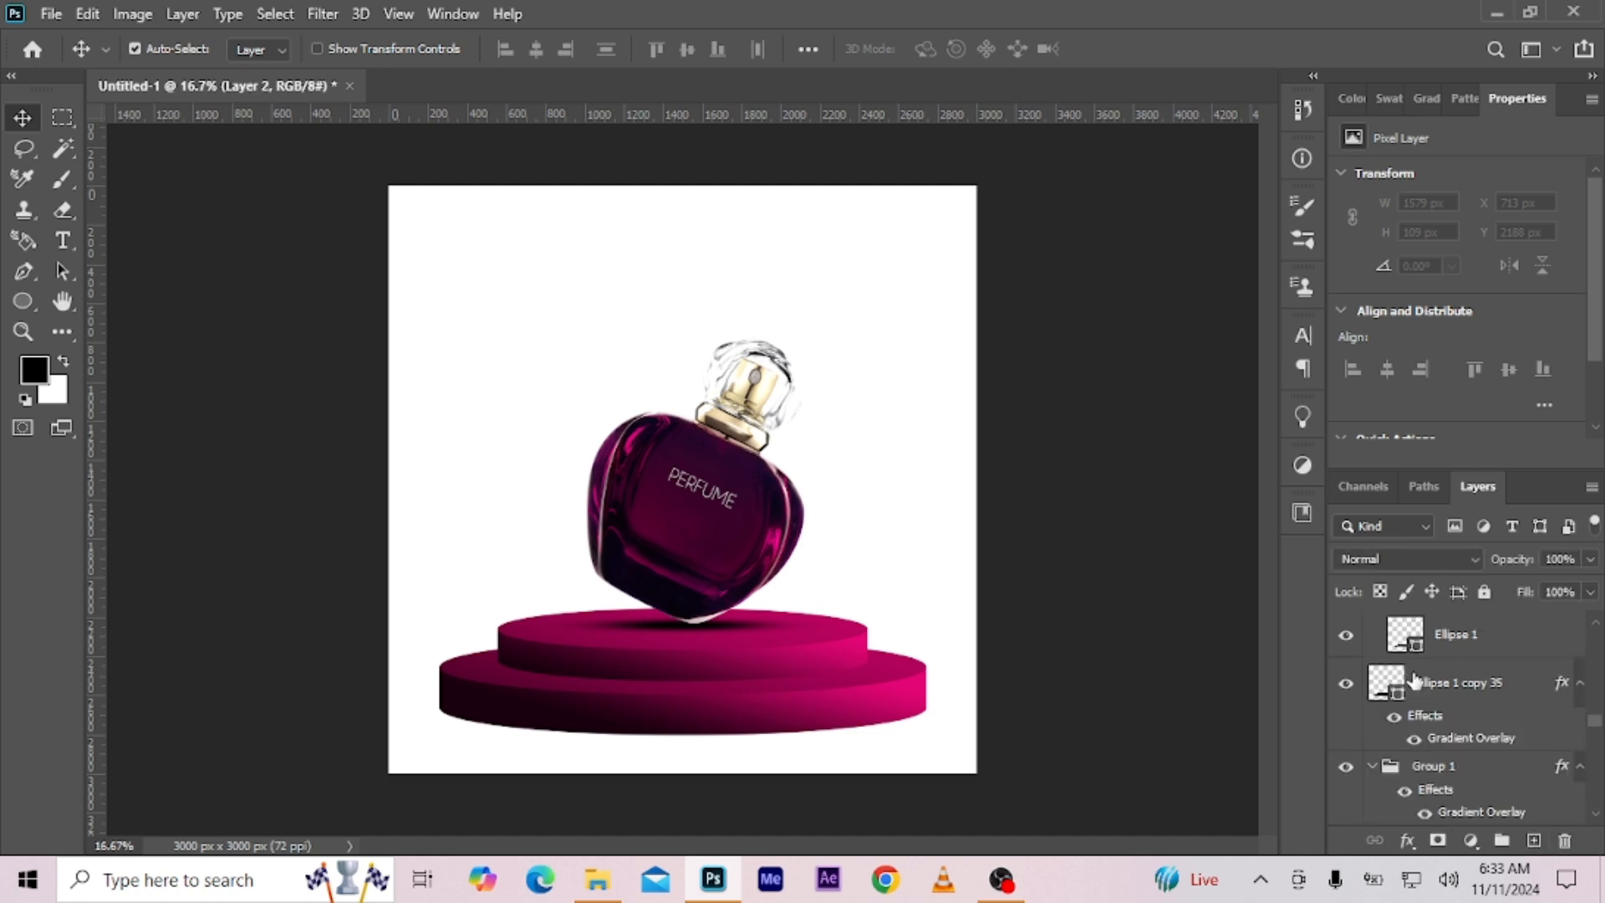
click(1372, 768)
double_click(1438, 670)
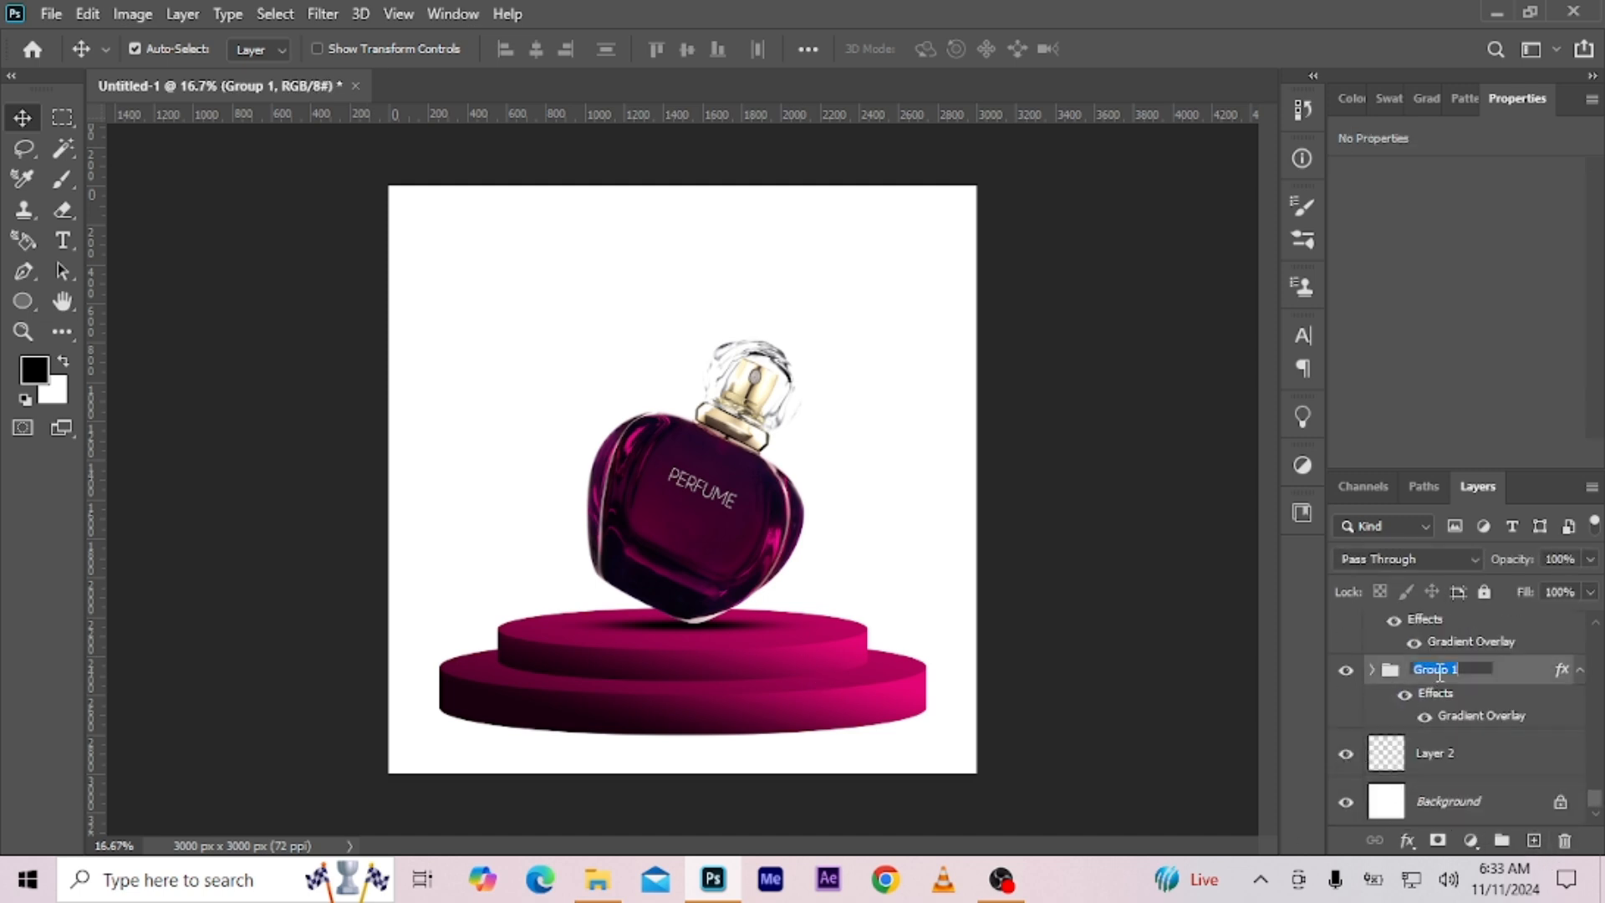
text(Ramp 1)
key(Return)
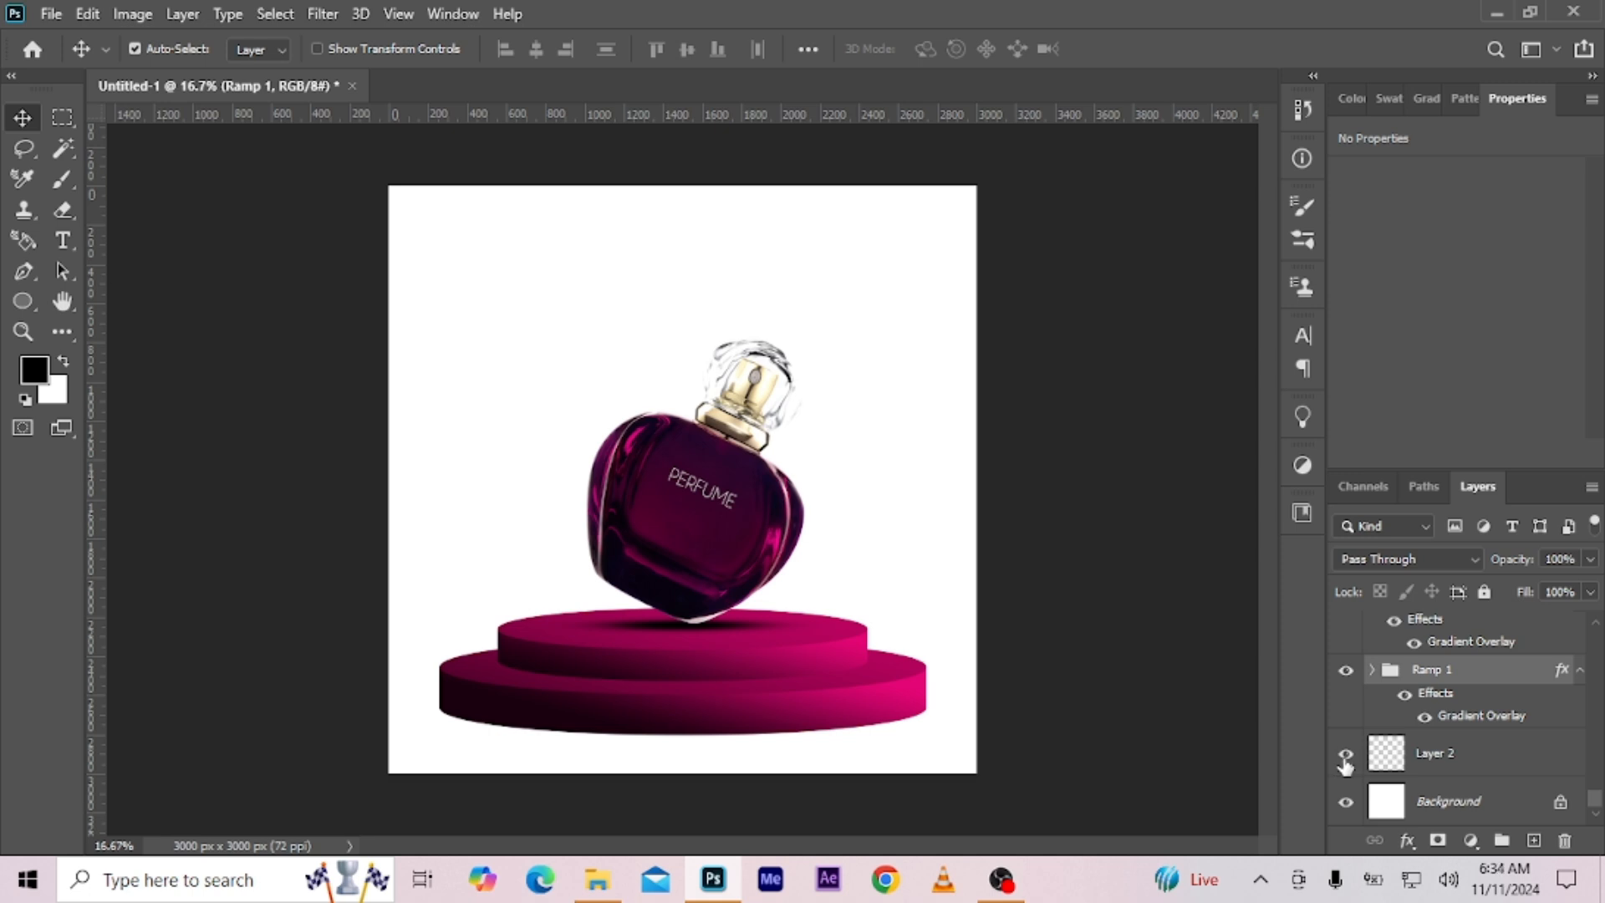
Add a Gradient Overlay effect to the new layer above the background.
click(1425, 765)
right_click(1460, 770)
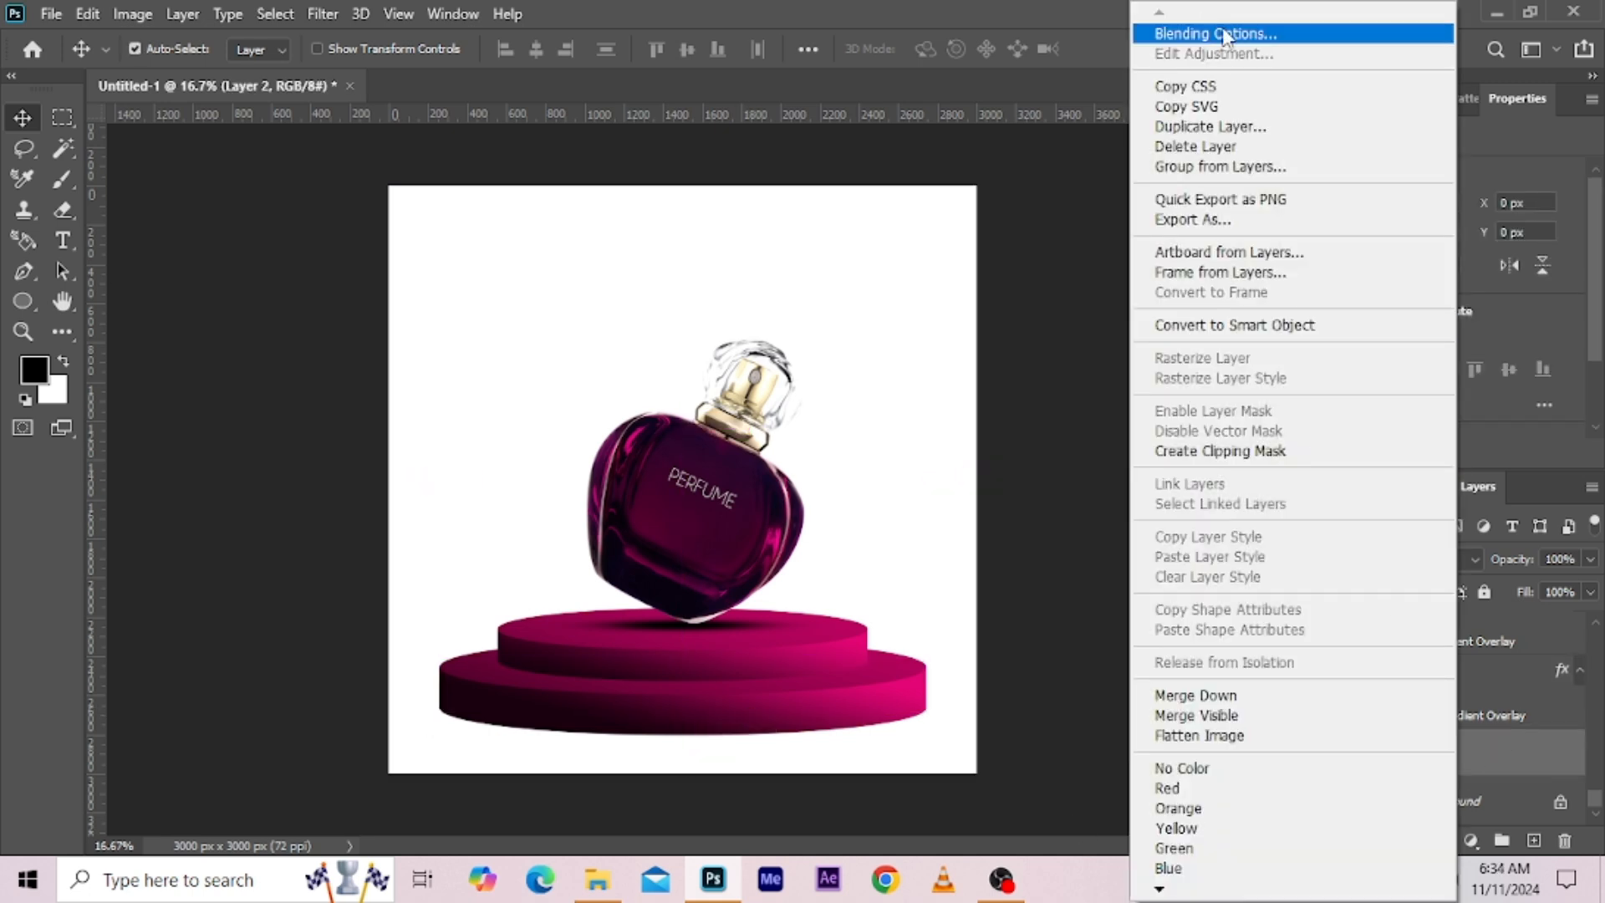
click(1225, 36)
click(866, 492)
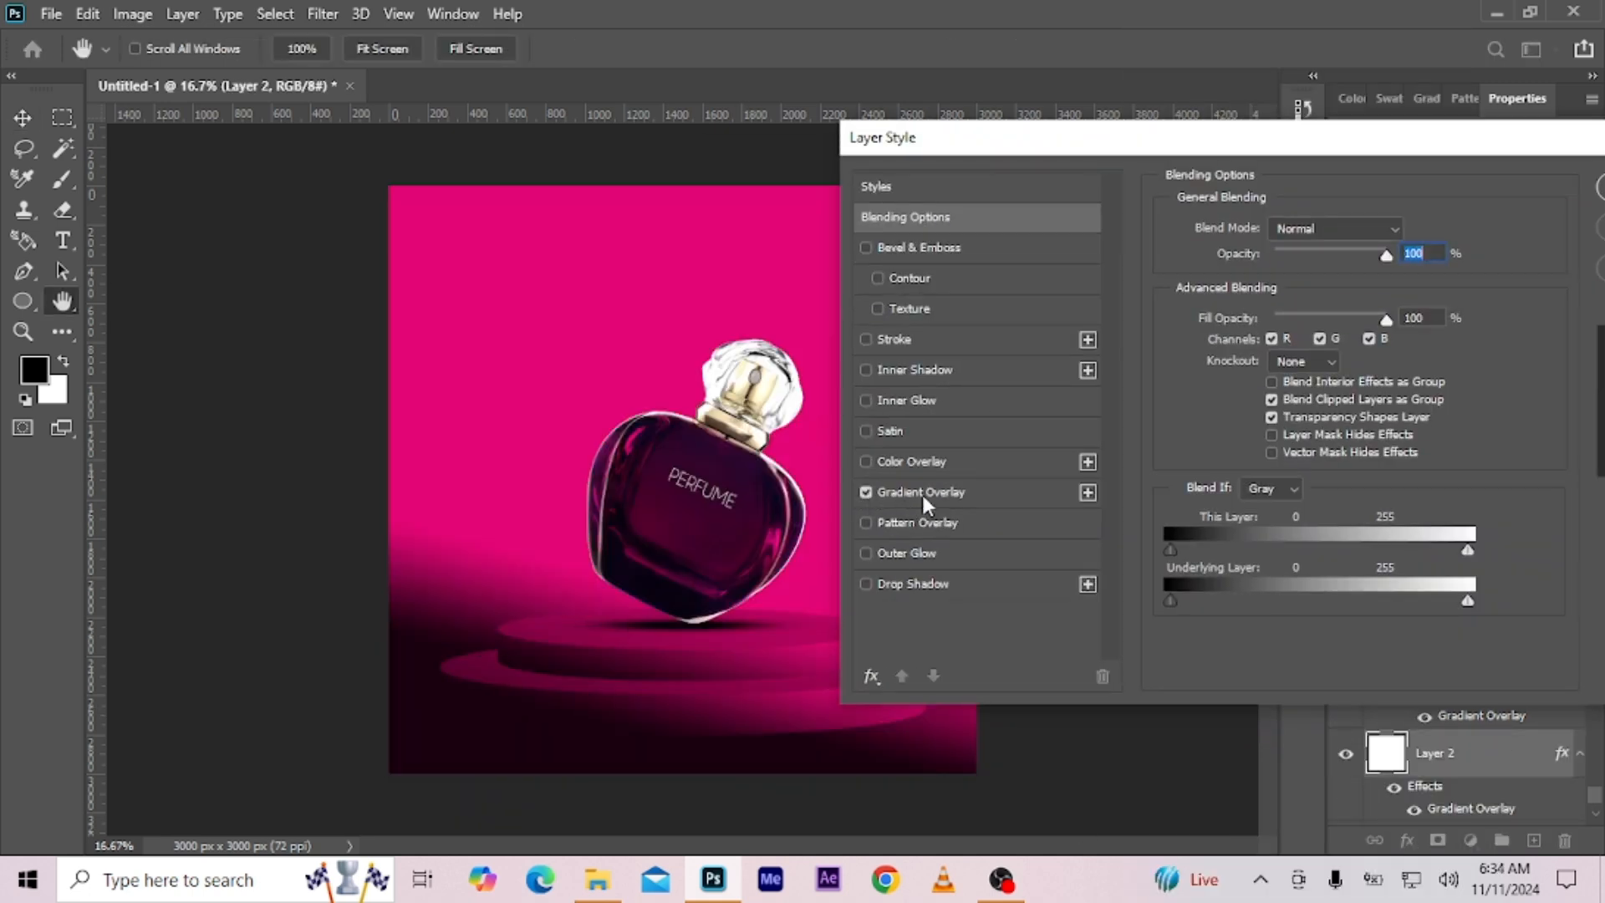
click(920, 493)
Make the background's gradient overlay Radial and reversed, with a scale of 150%.
drag(1335, 387, 1321, 391)
click(1356, 314)
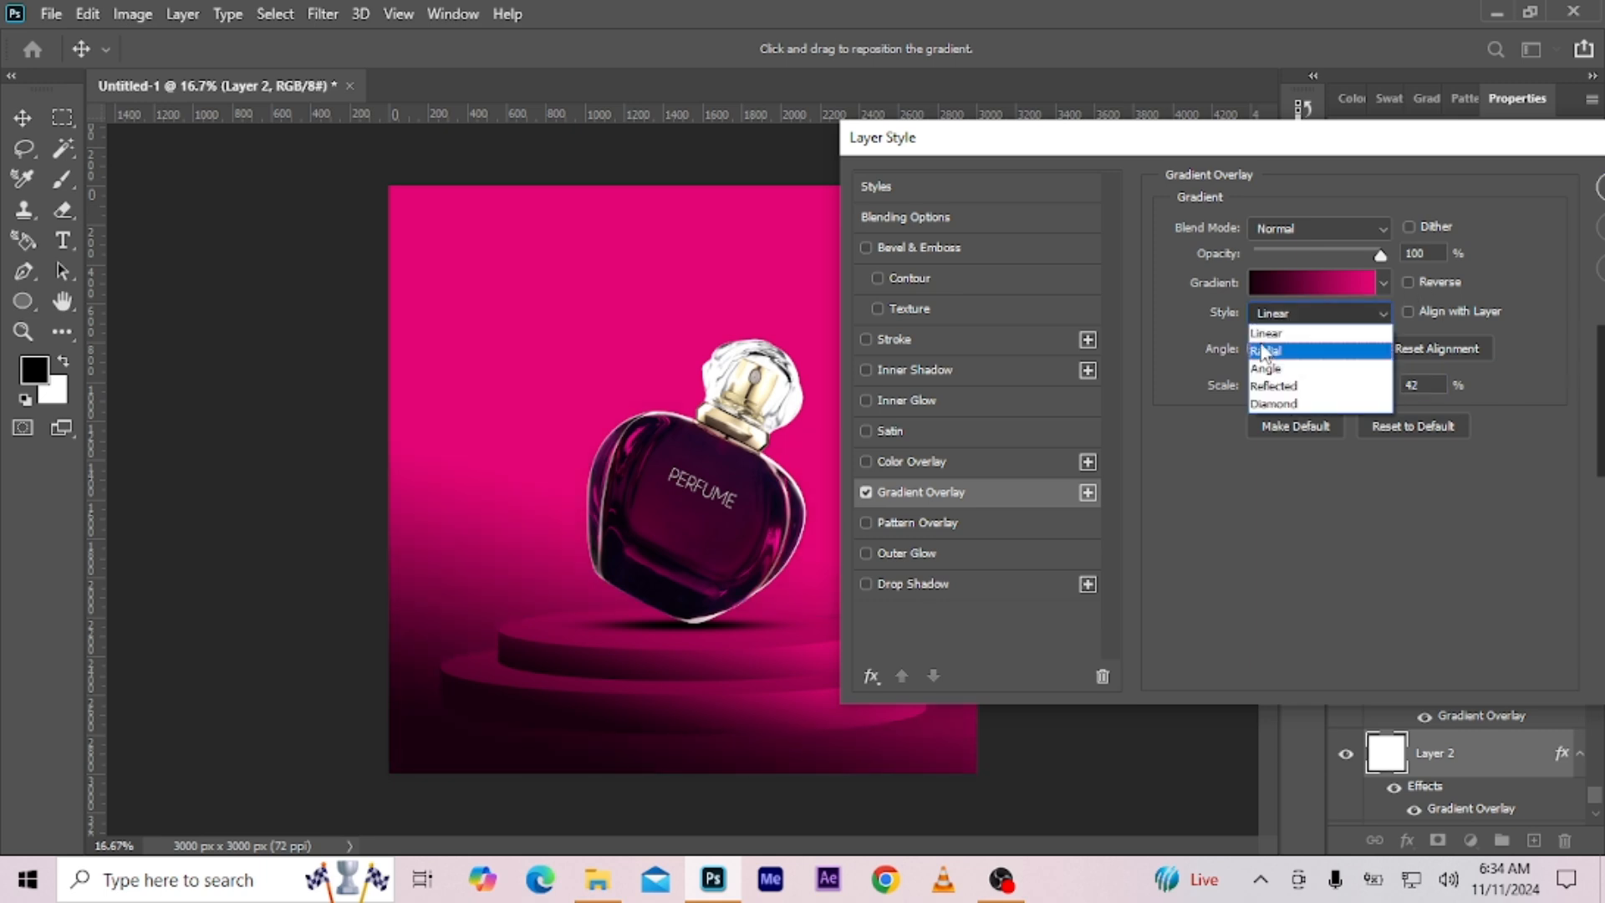
click(1279, 333)
drag(1276, 389, 1373, 389)
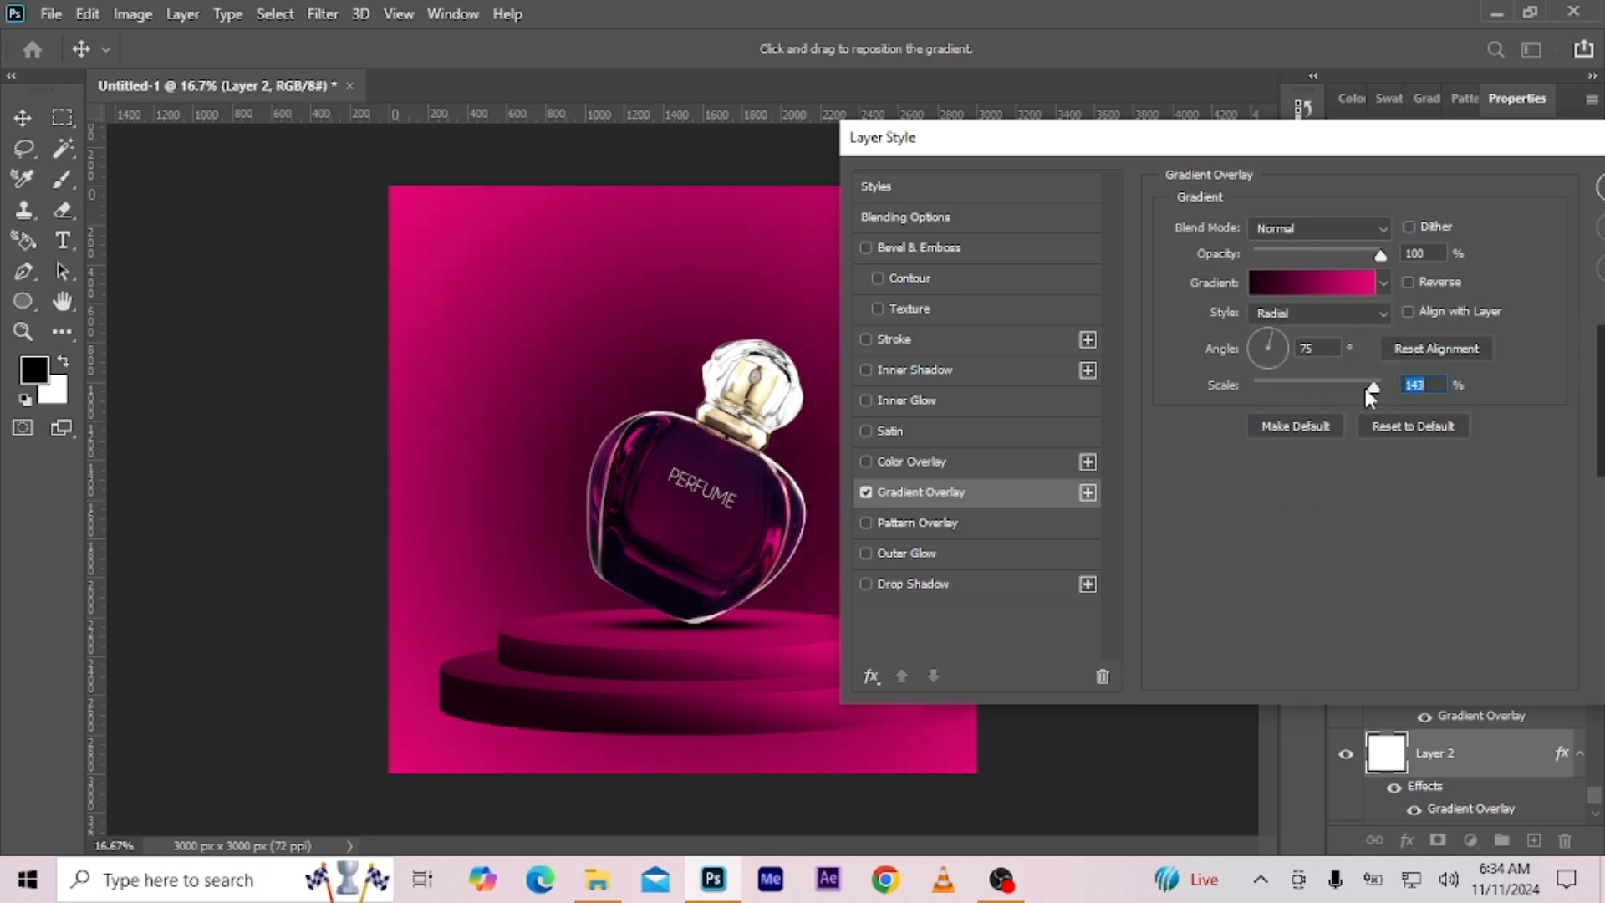
click(1408, 283)
drag(1163, 137, 1266, 110)
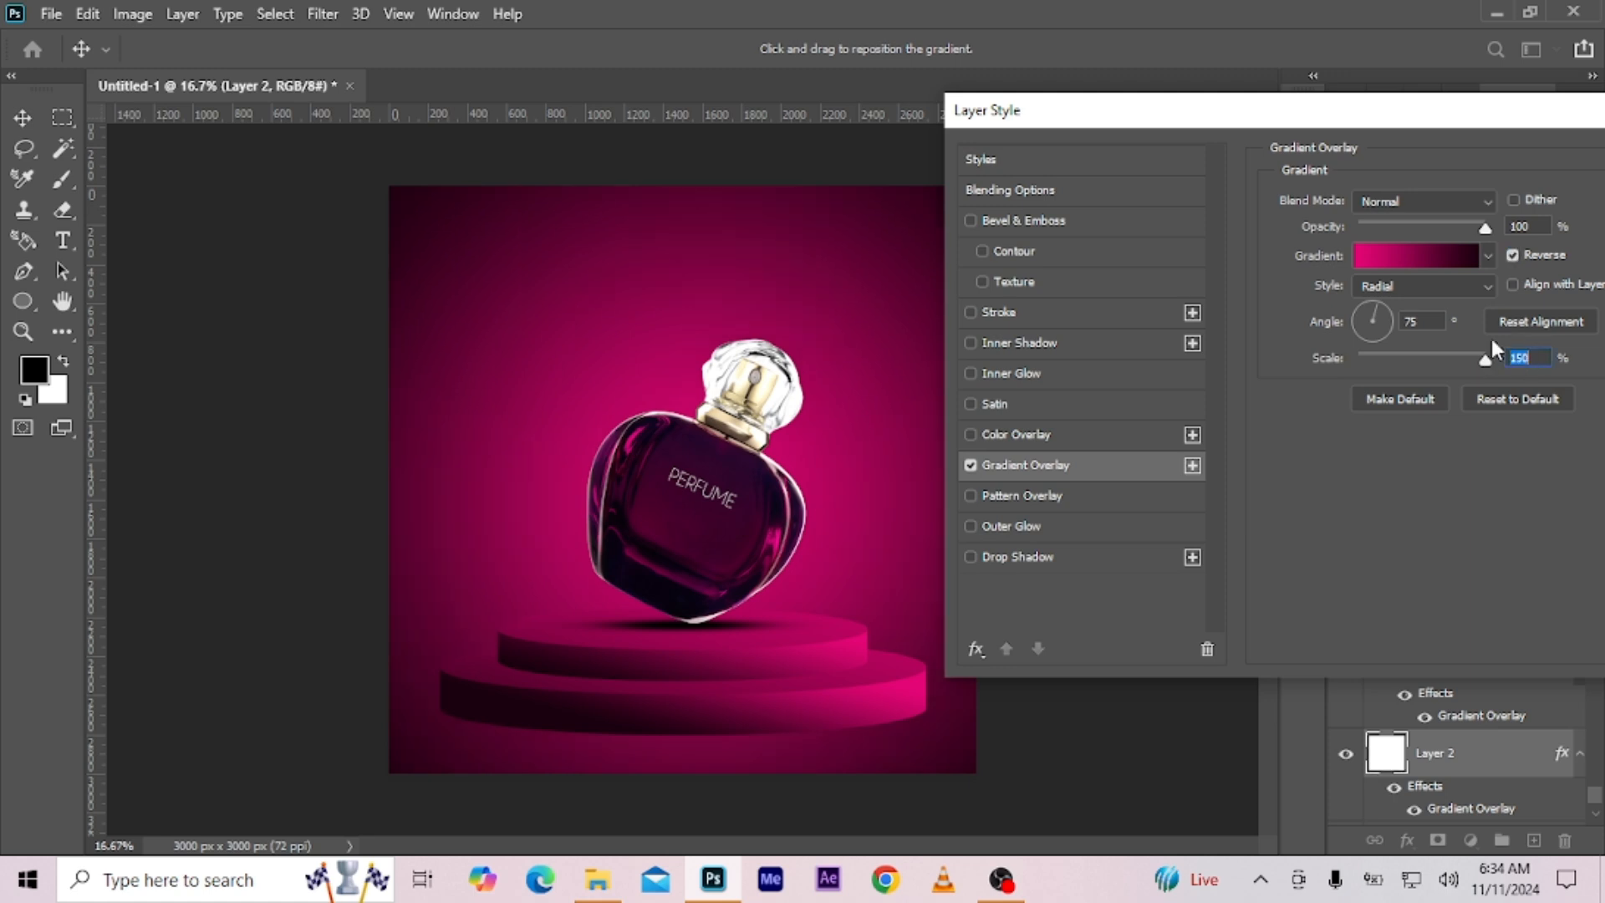
Change the dark stop of the background gradient to the color 250014 and apply the layer style.
click(1383, 261)
click(1397, 614)
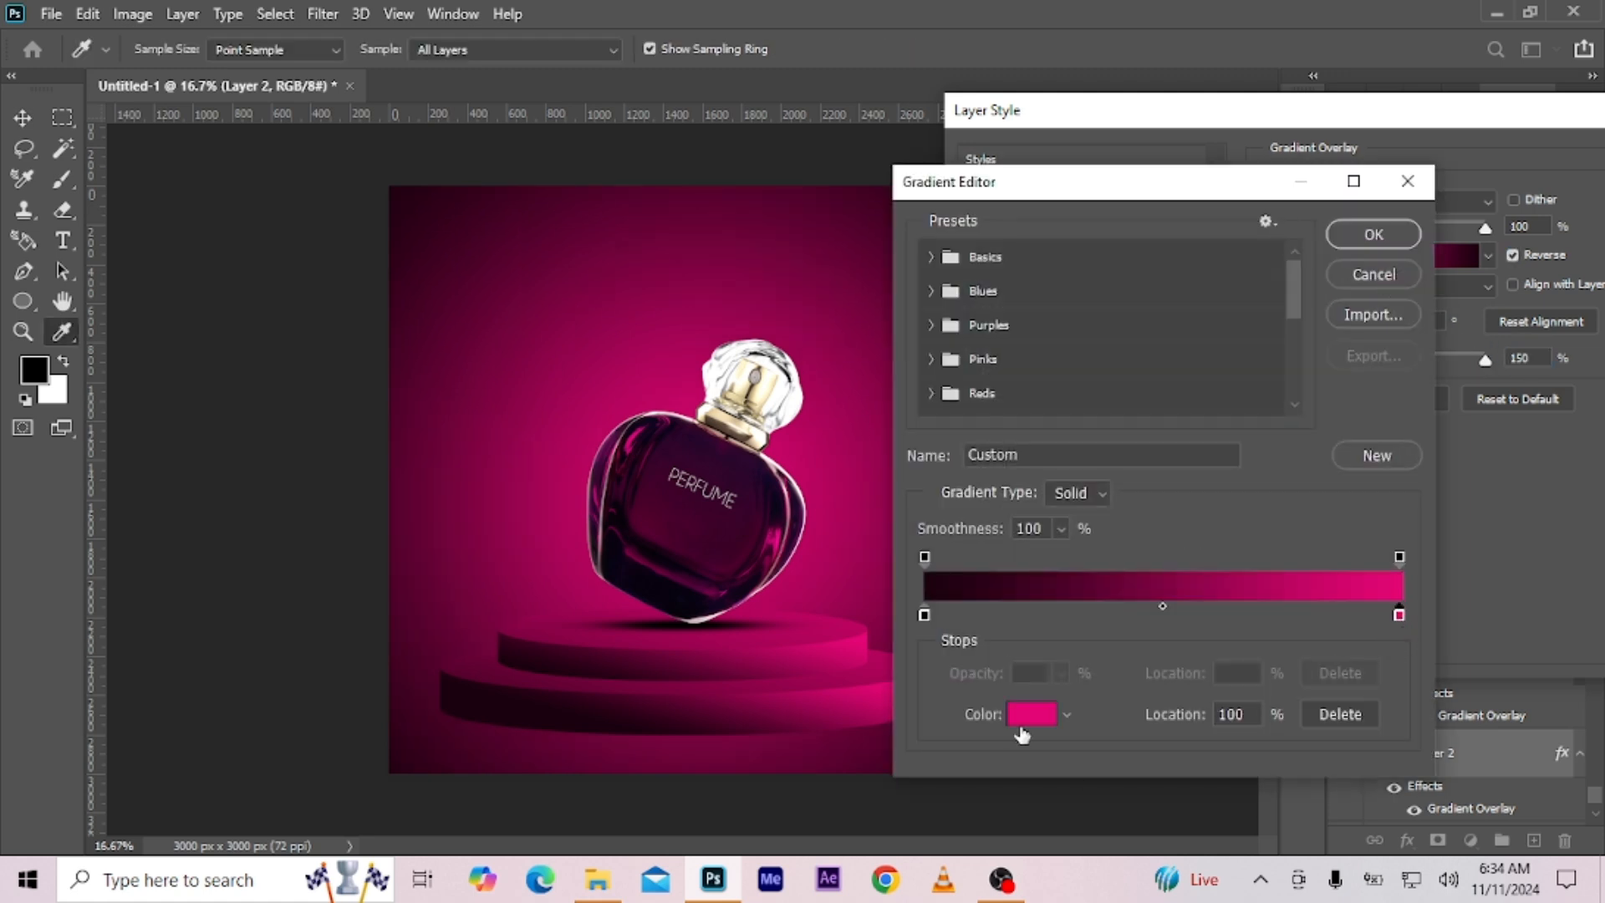
click(1031, 714)
click(1392, 172)
click(1032, 714)
drag(1175, 445, 1179, 433)
click(1414, 173)
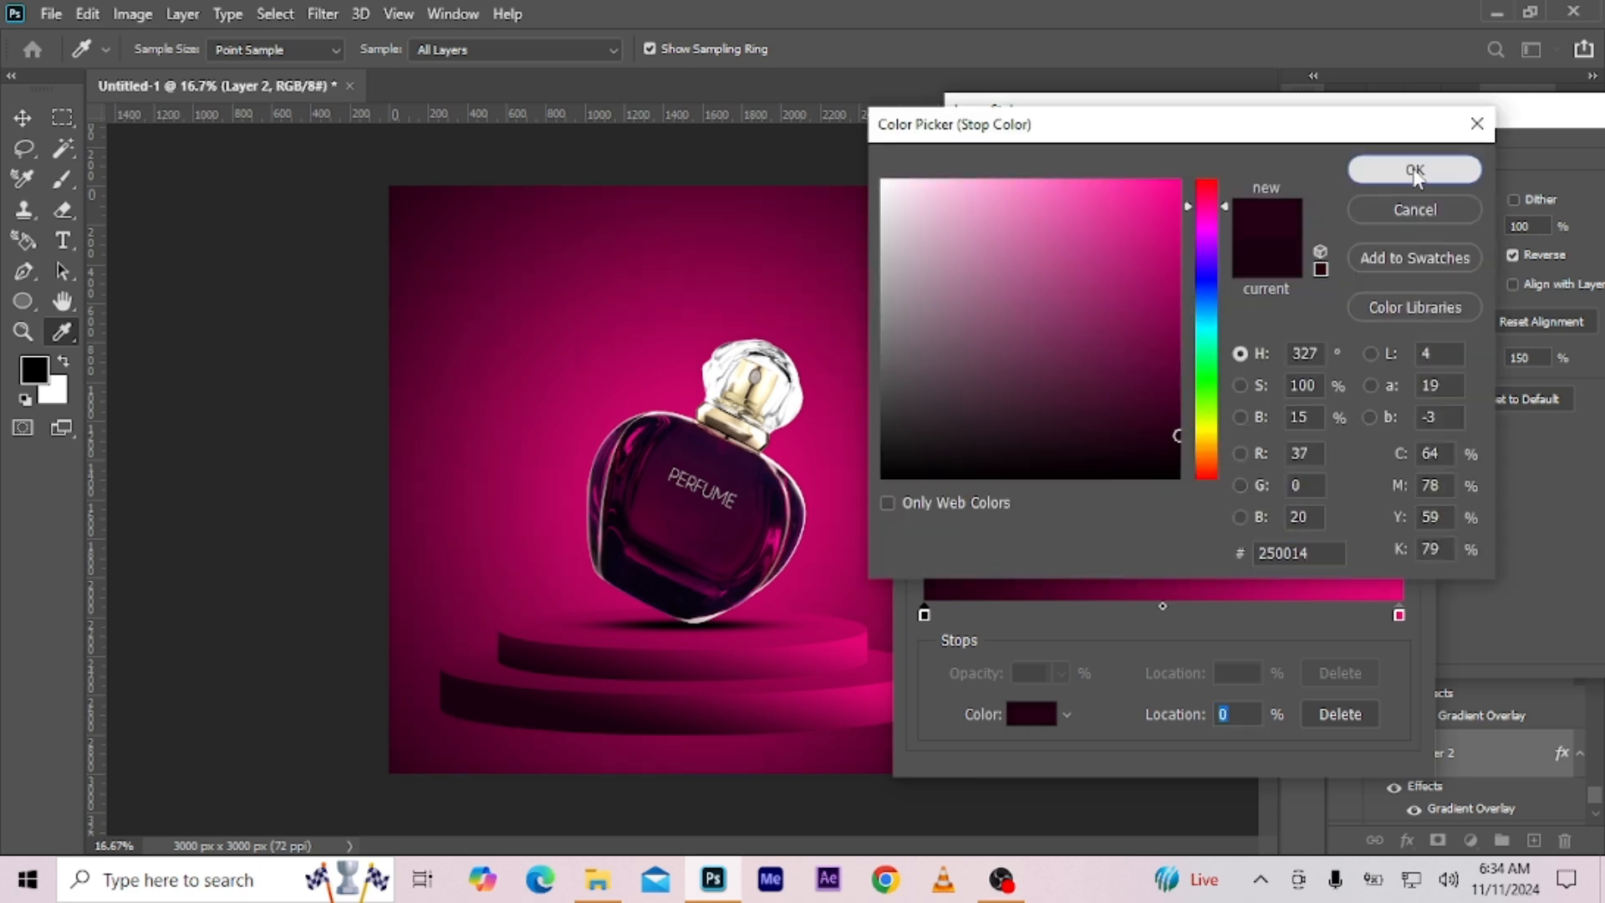
click(1387, 240)
key(Return)
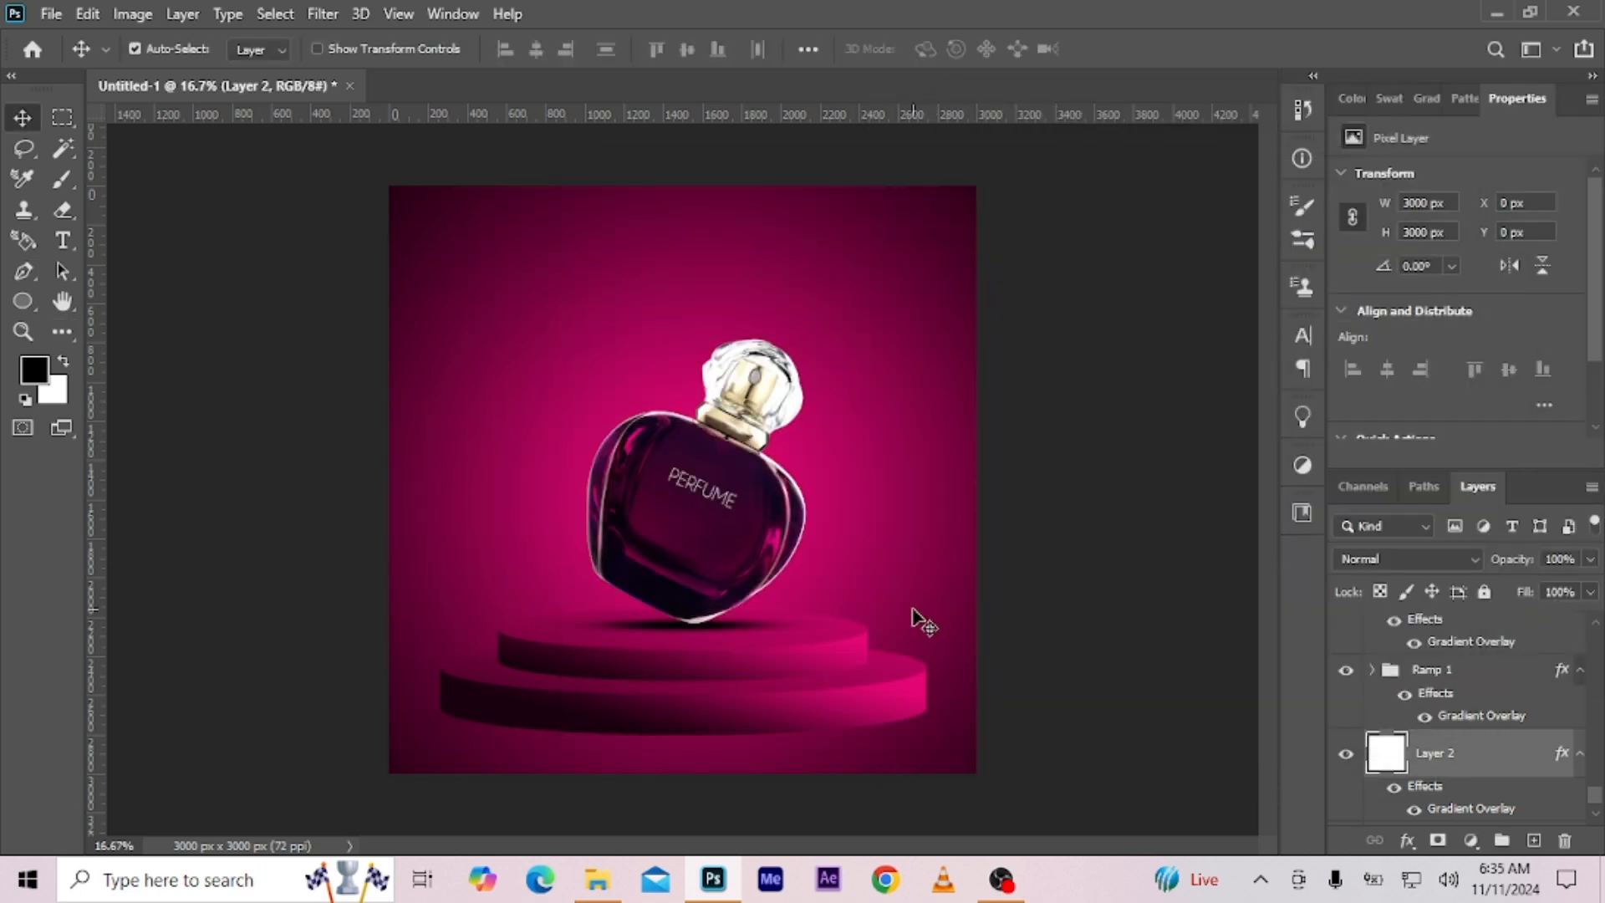
Scale the background gradient layer to about 116%, then convert it to a smart object and rasterize it.
key(ctrl+t)
key(Return)
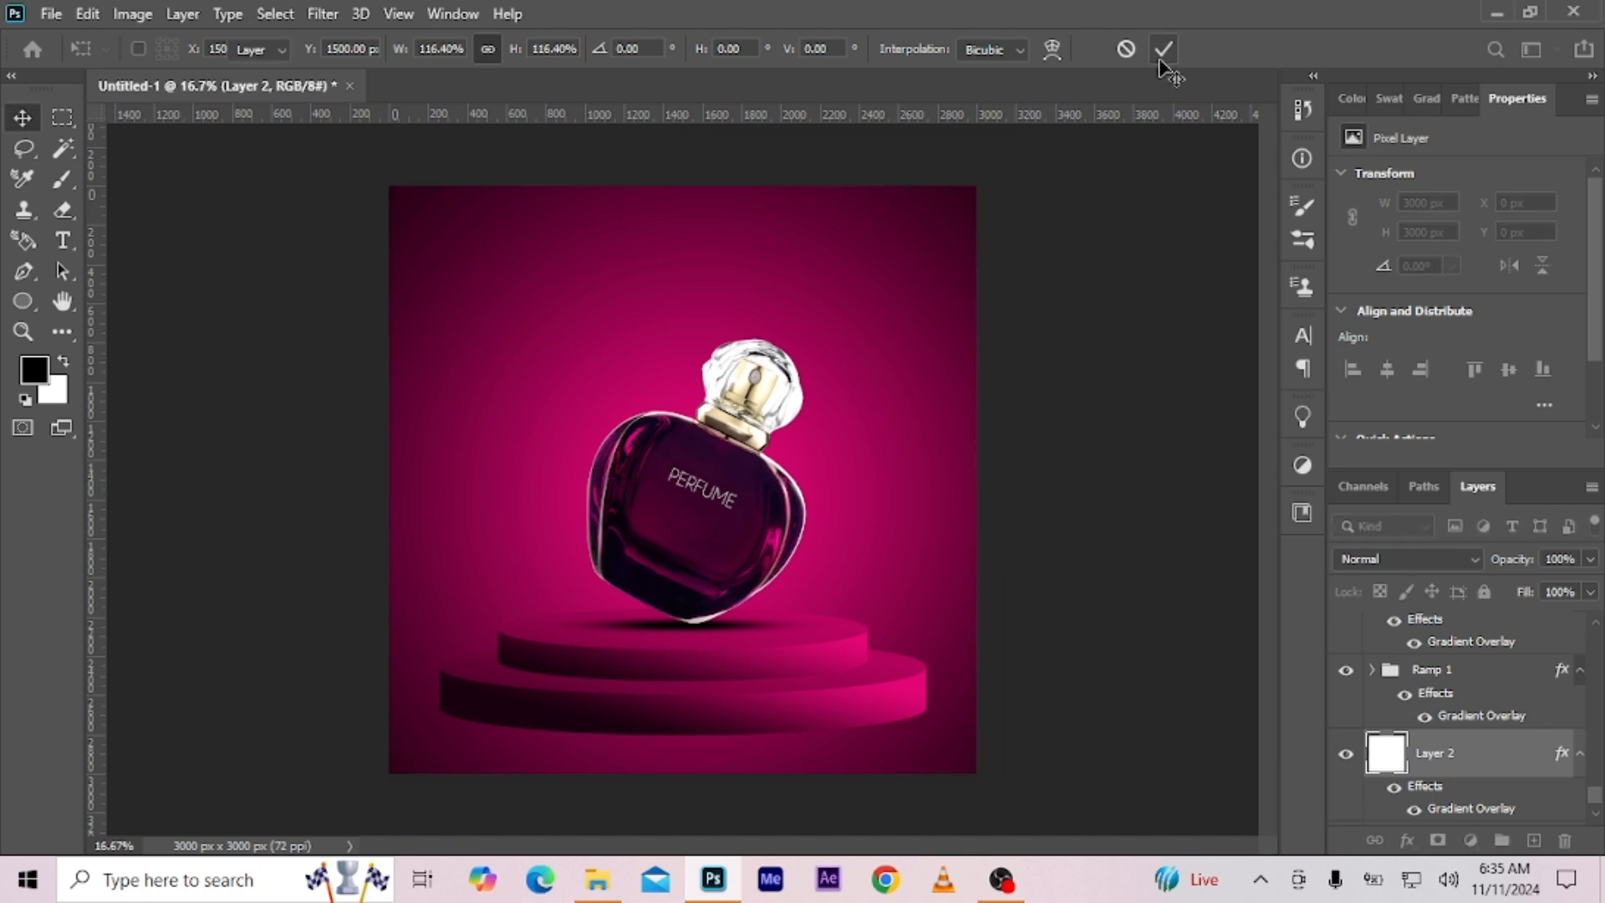
right_click(1490, 763)
click(1288, 326)
right_click(1469, 756)
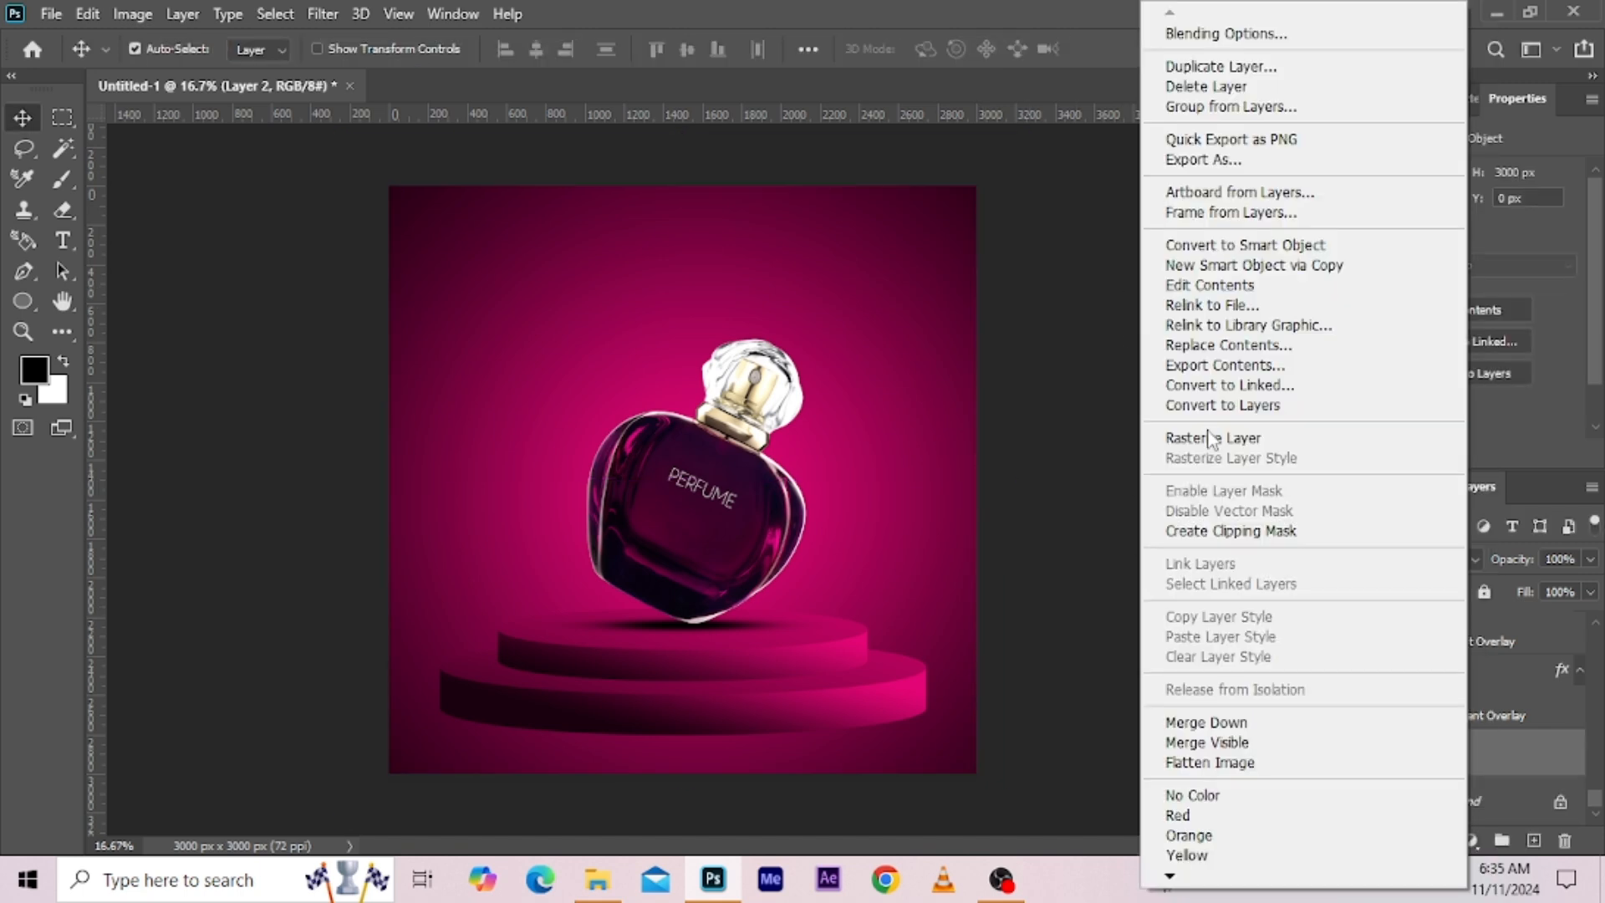
click(1130, 440)
Duplicate the rasterized background gradient layer and enlarge the original slightly beyond the canvas edges.
key(ctrl+j)
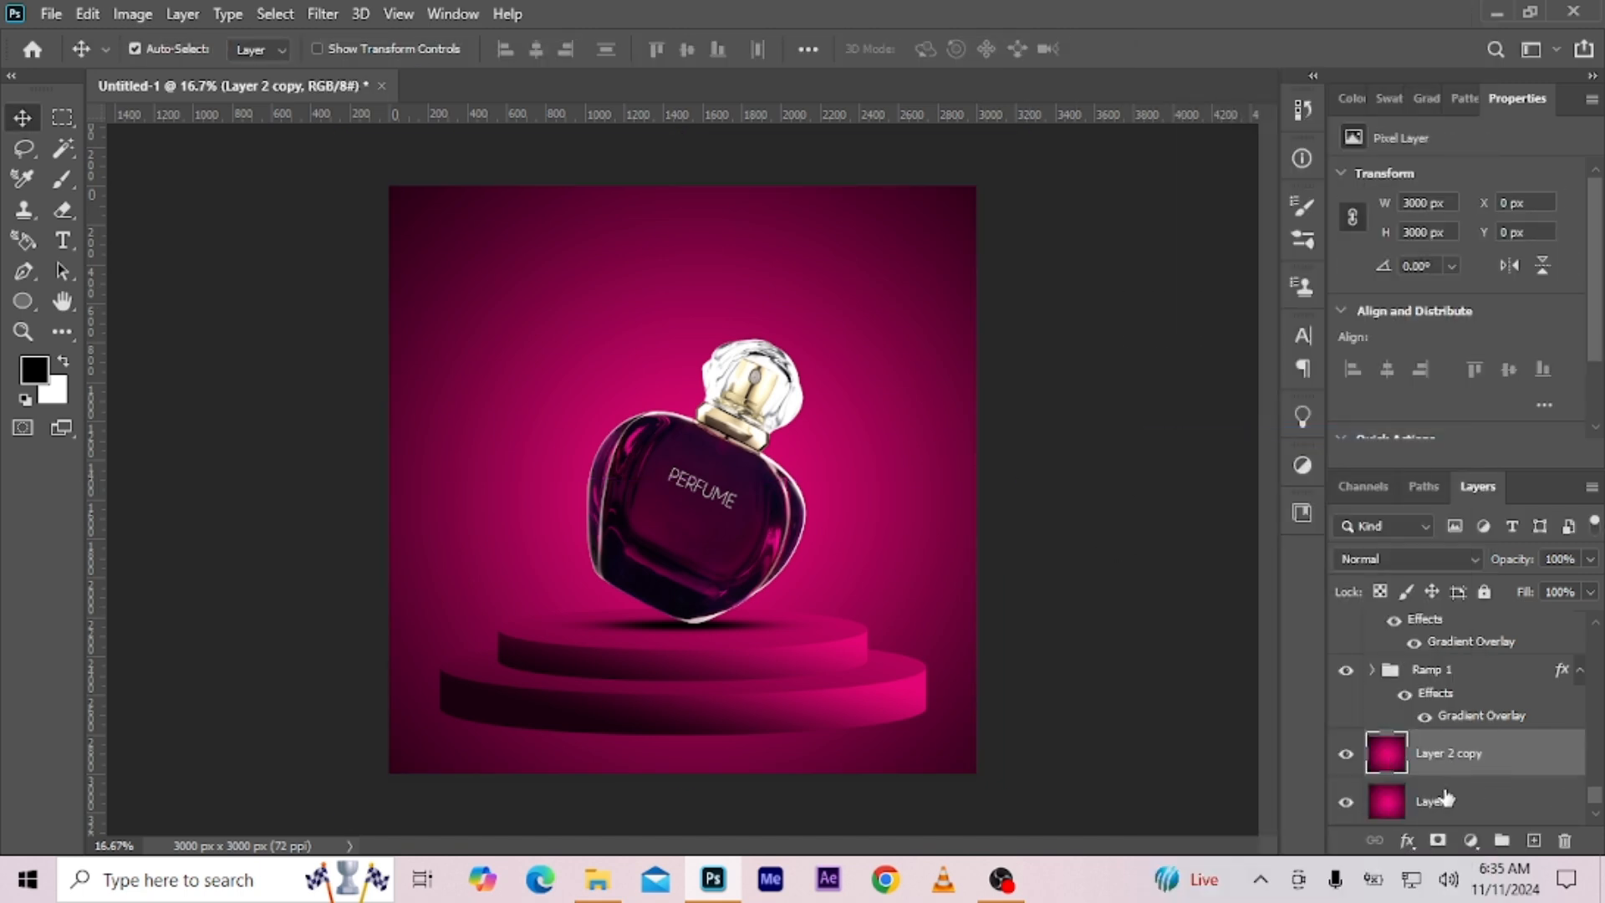
click(1448, 799)
key(ctrl+t)
drag(976, 479, 1010, 479)
click(1164, 49)
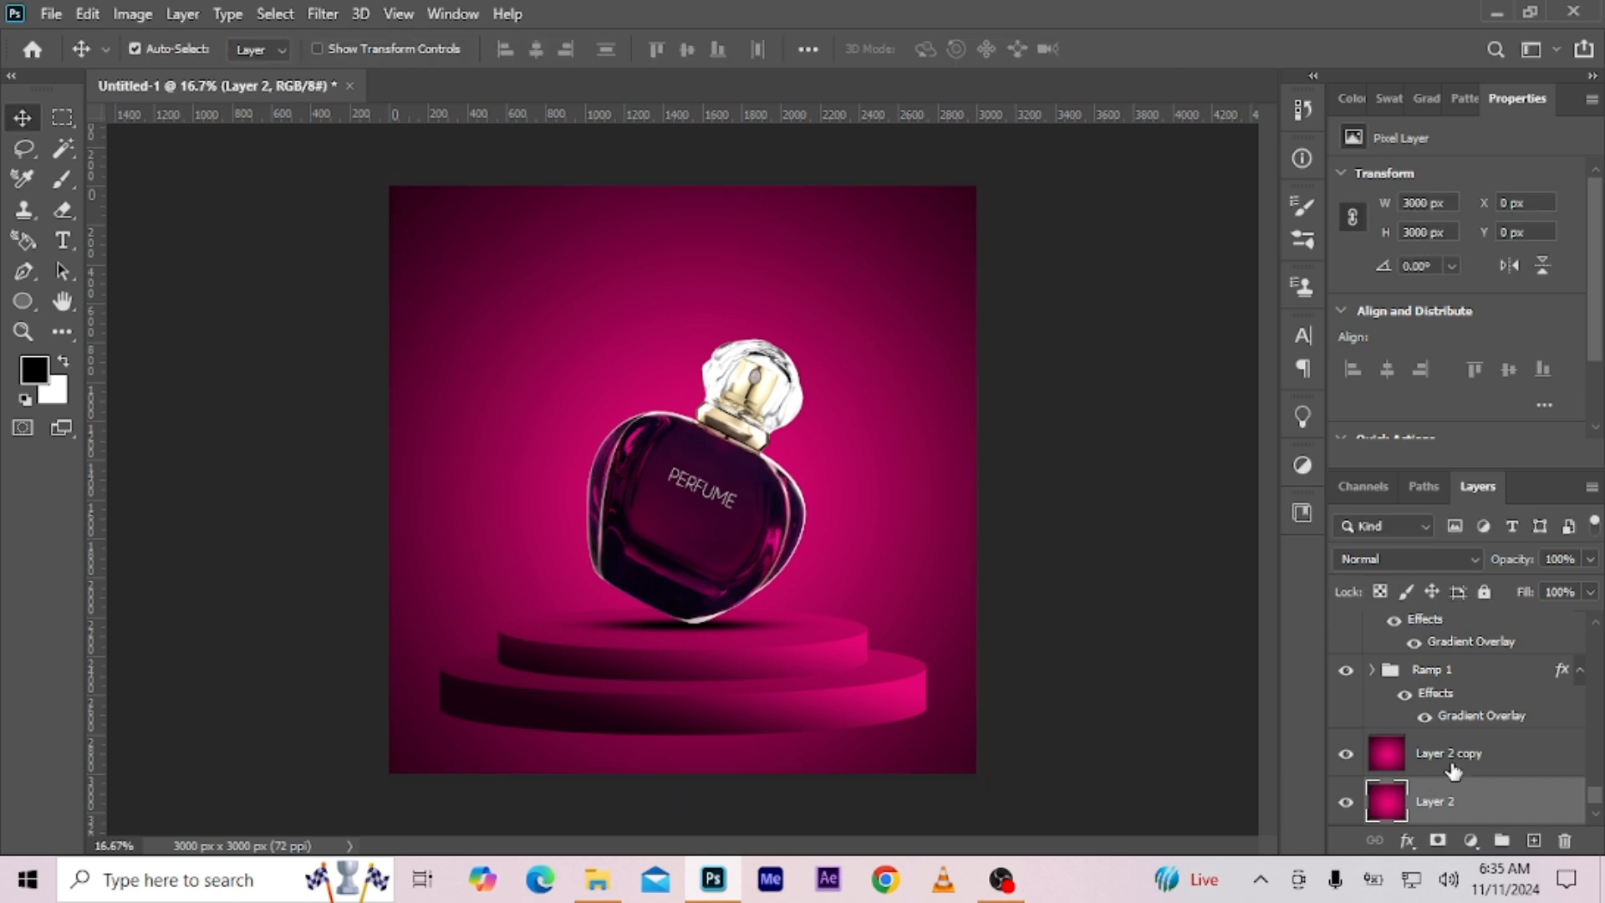
Squash the copied gradient layer from its top edge into a floor strip 744 px high behind the podium.
click(1383, 757)
key(ctrl+t)
drag(687, 192, 747, 641)
key(Return)
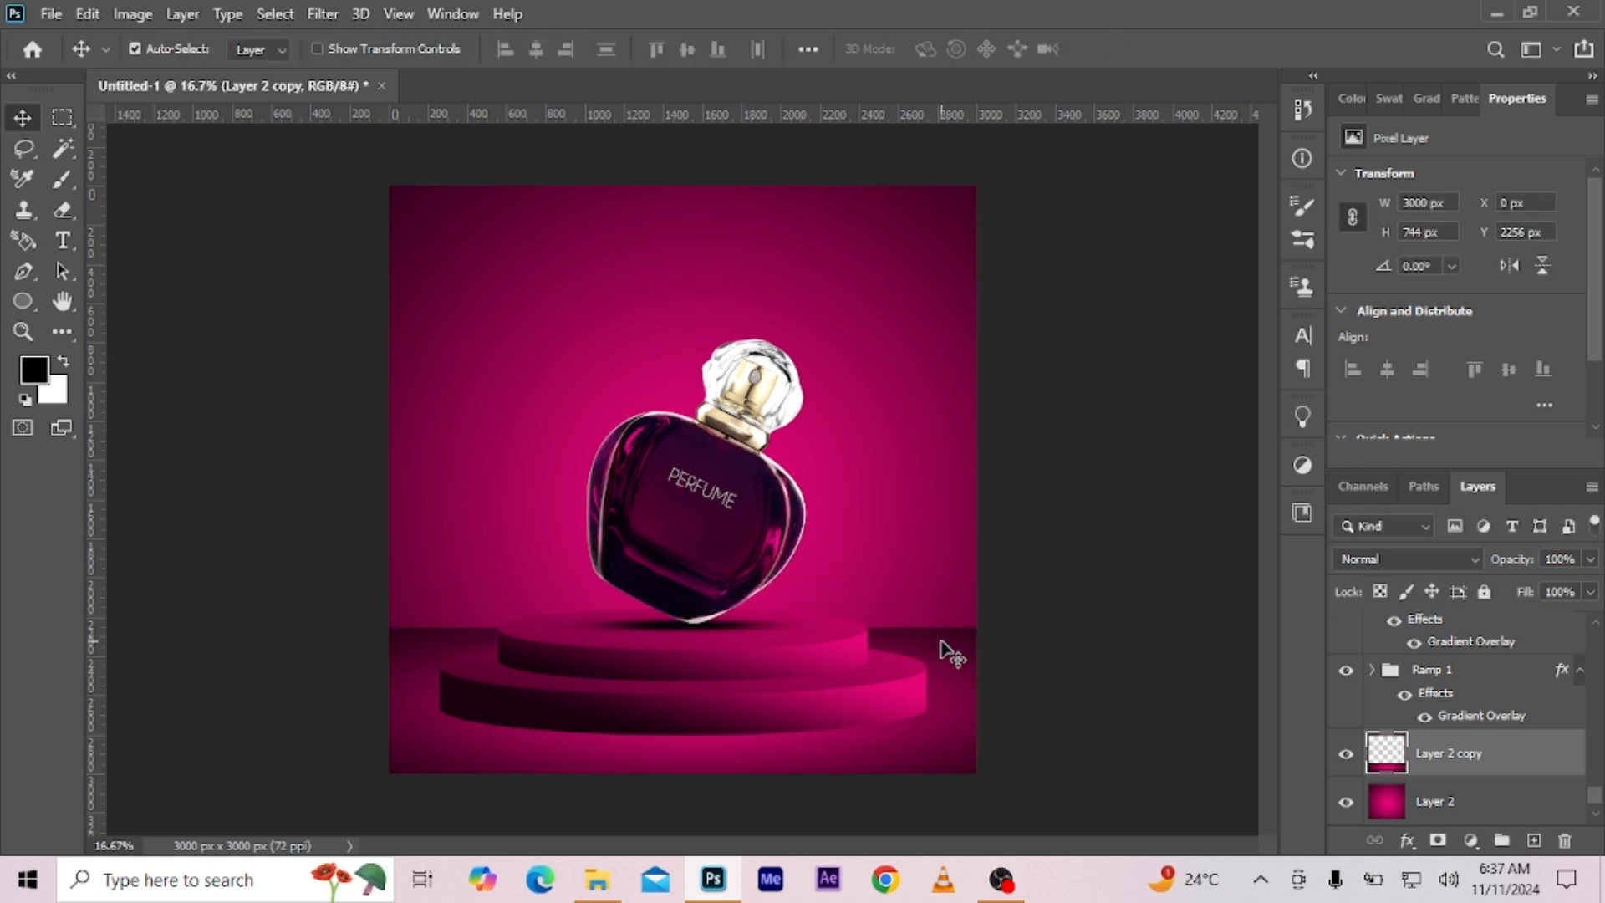
Fine-tune the top edge of the floor strip behind the podium so the strip is 762 px high.
key(ctrl+t)
mouse_move(683, 627)
mouse_down()
mouse_move(684, 596)
mouse_move(687, 610)
mouse_up()
click(1164, 49)
key(ctrl+t)
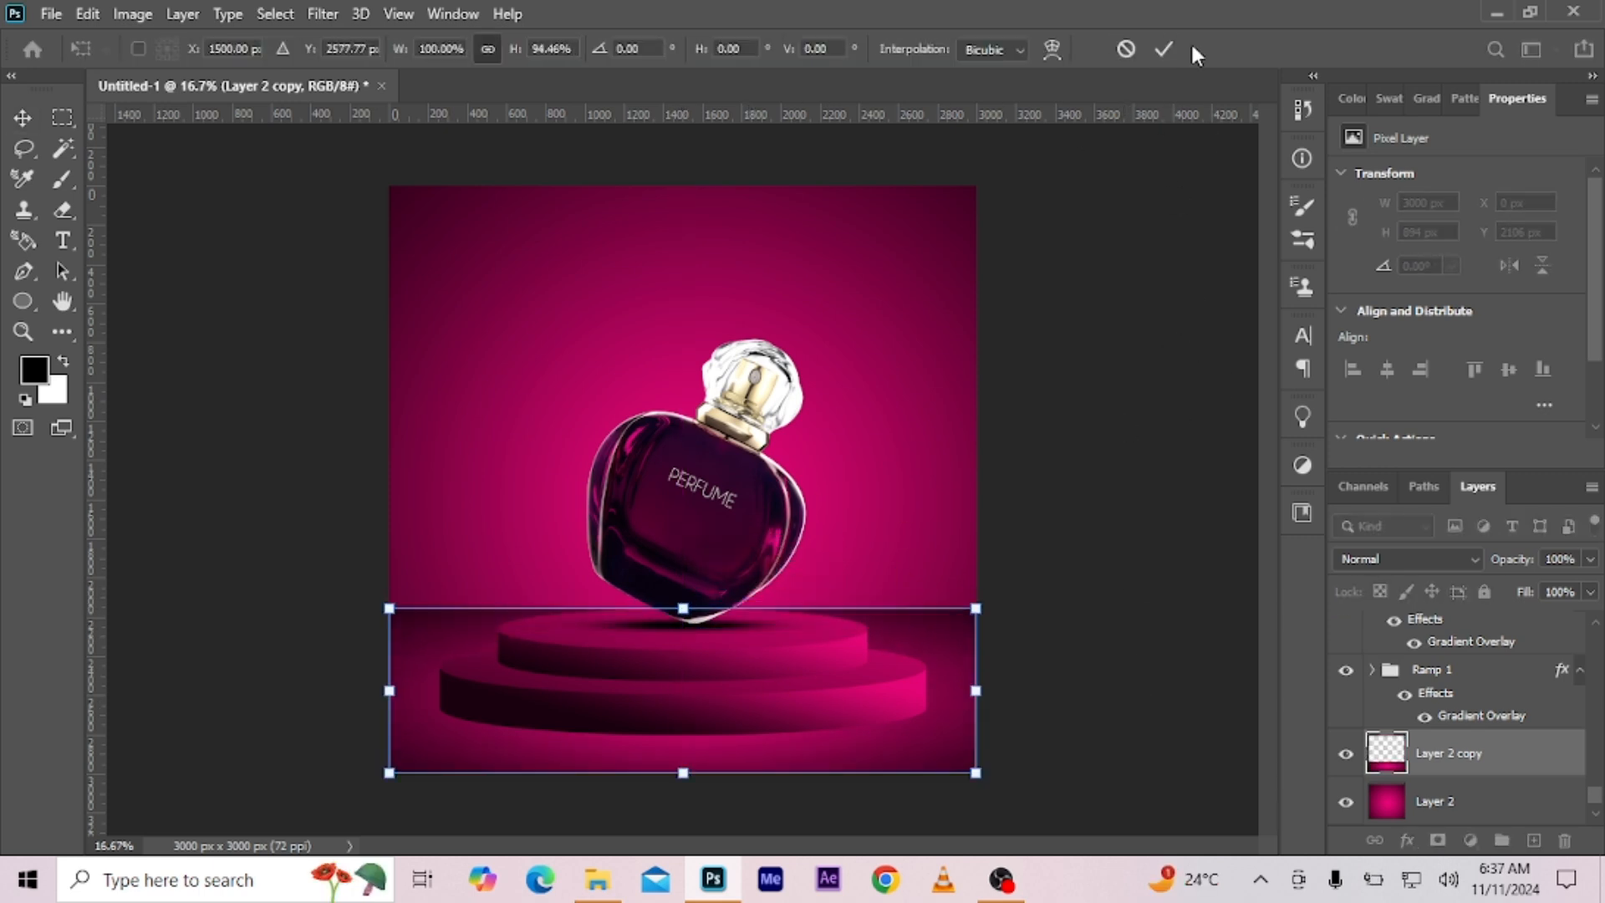
click(1163, 50)
key(ctrl+t)
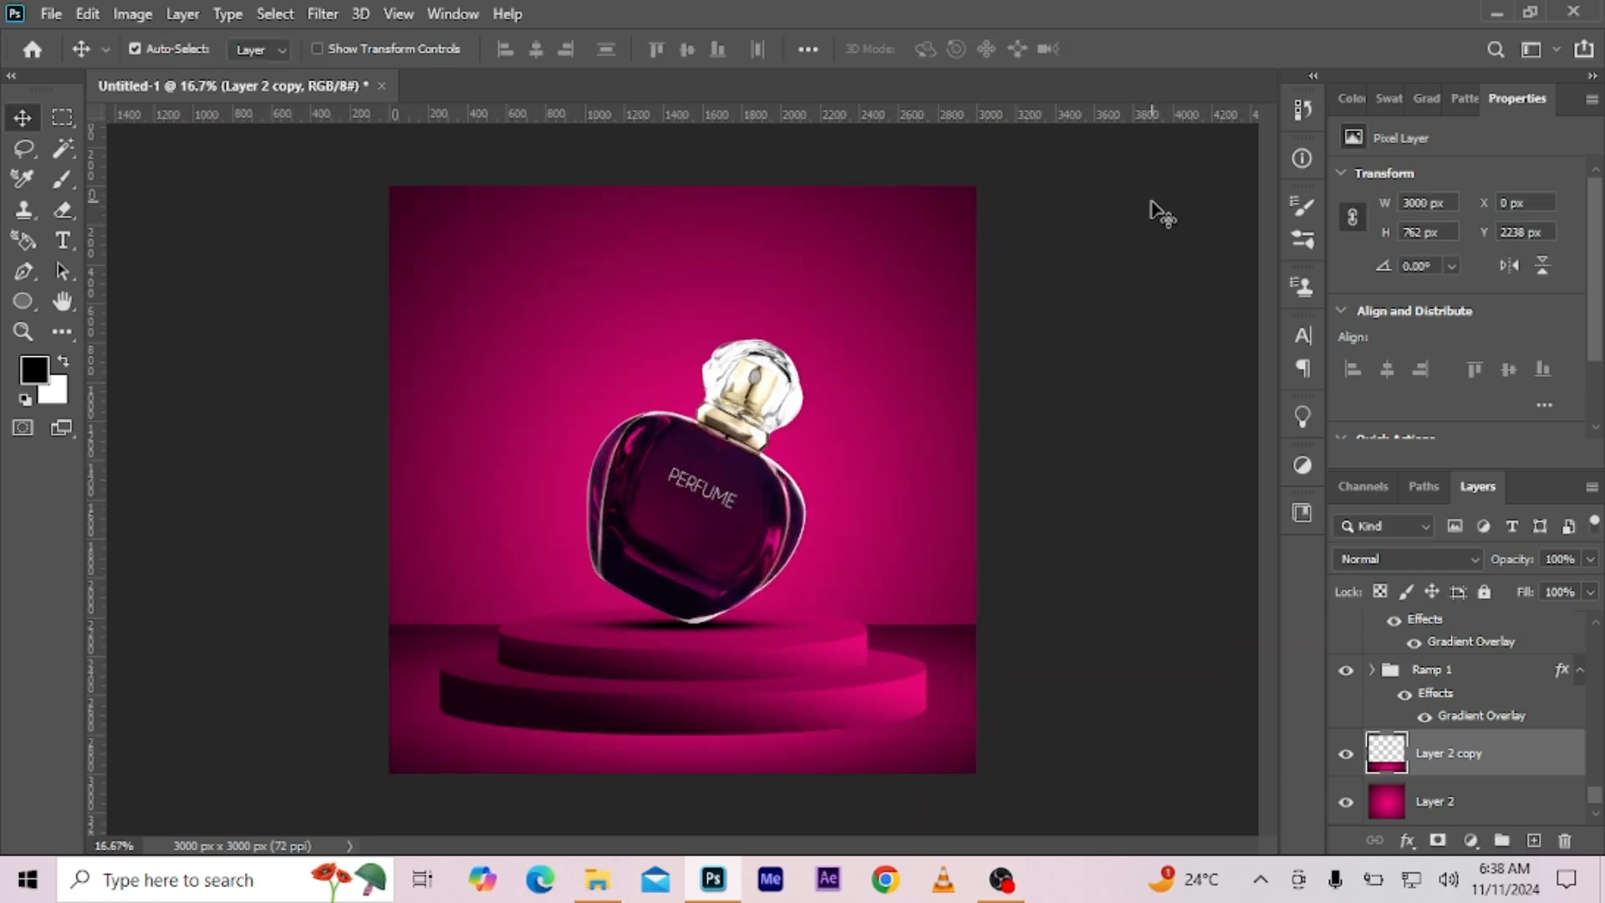
key(ctrl+plus)
key(ctrl+minus)
key(ctrl+minus)
key(ctrl+minus)
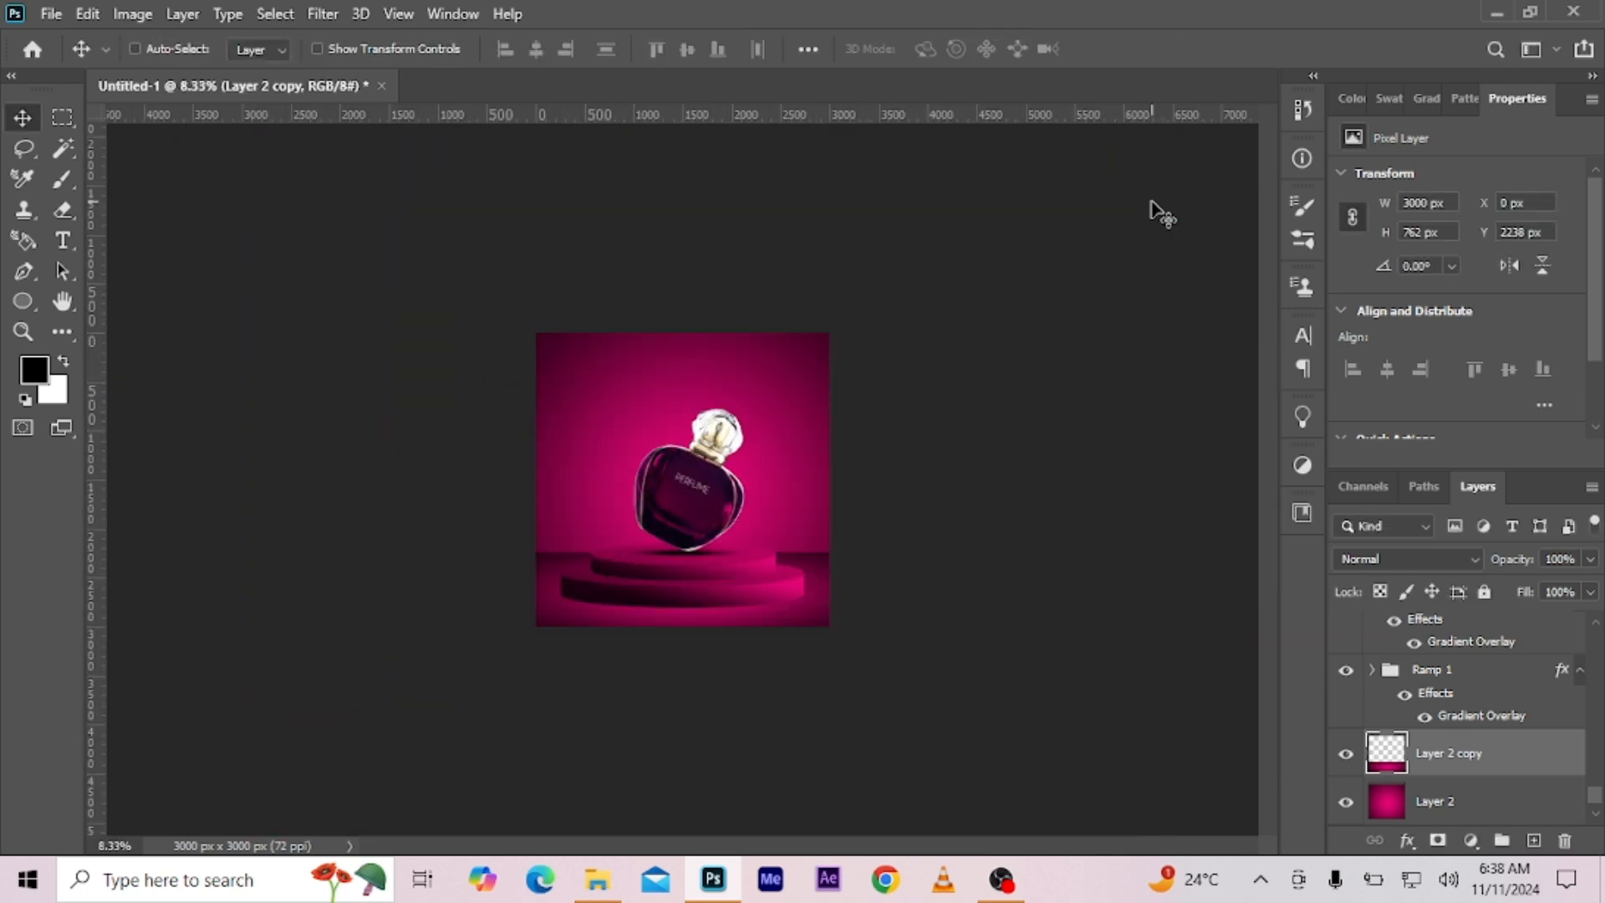
key(ctrl+plus)
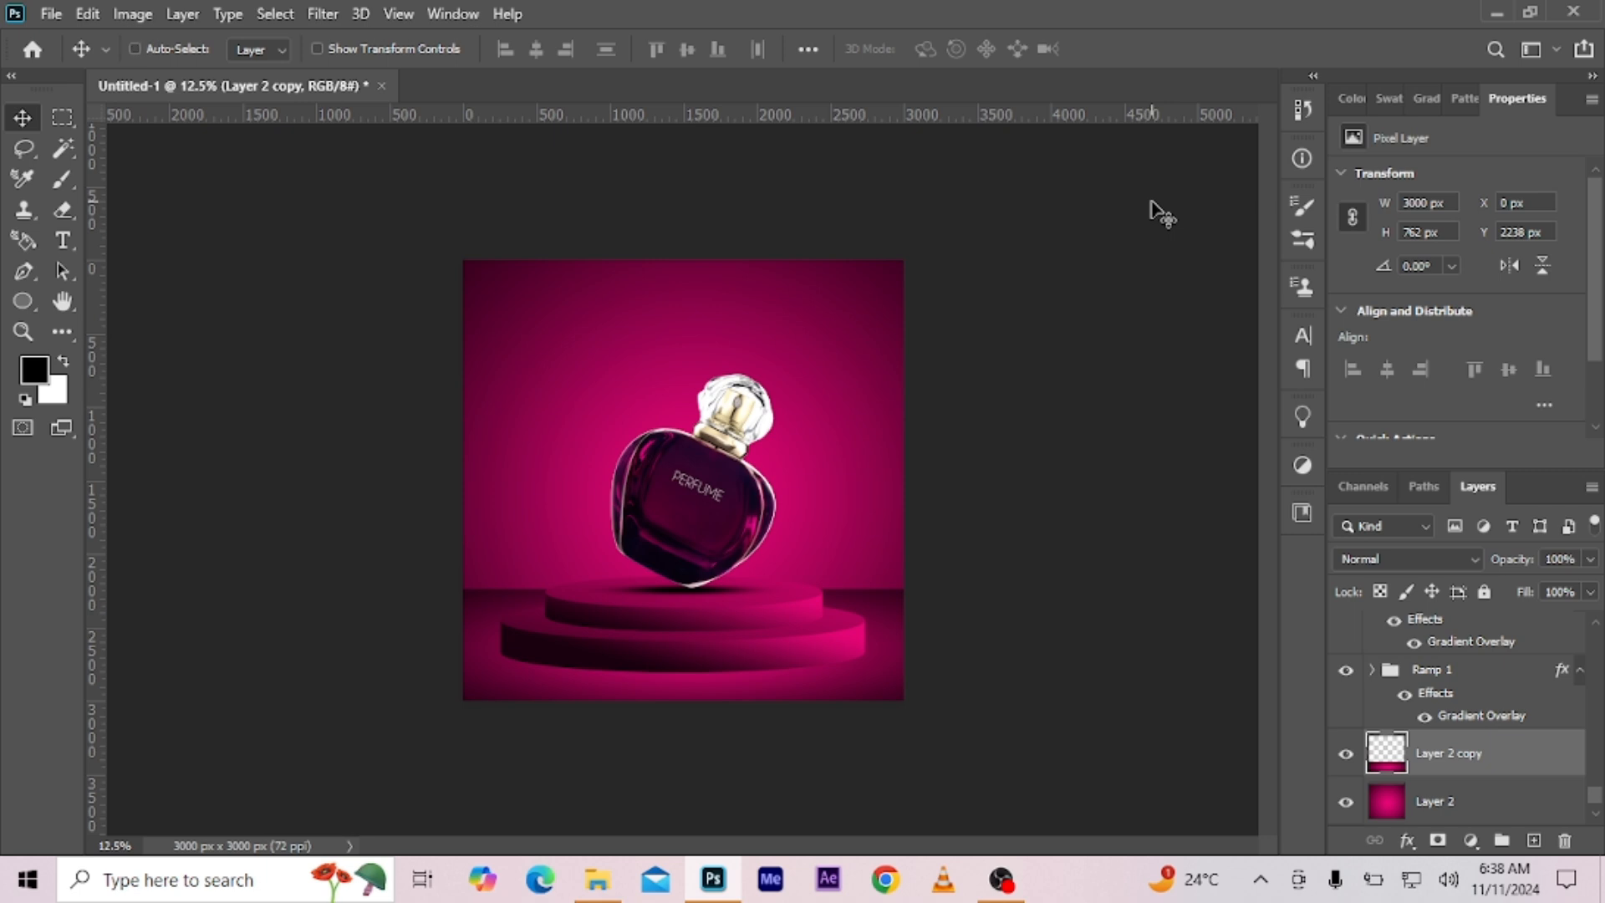
key(ctrl+plus)
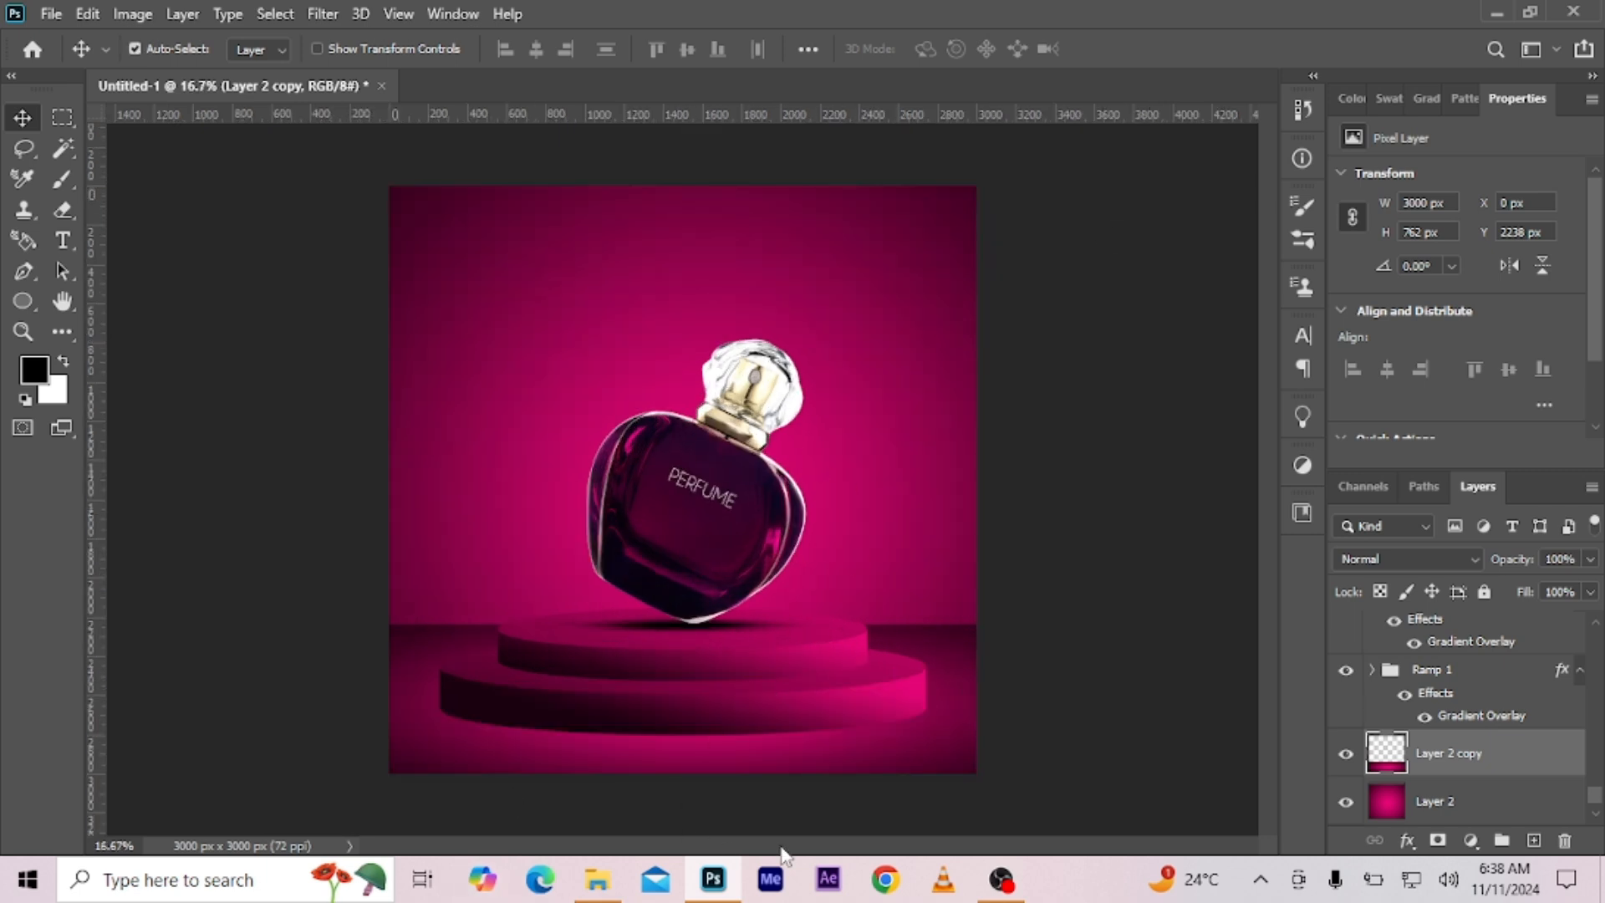
Set the light-ray layer's blend mode to Screen and transform it to about 151% scale, rotated about -35° toward the canvas's upper-right corner.
click(1388, 556)
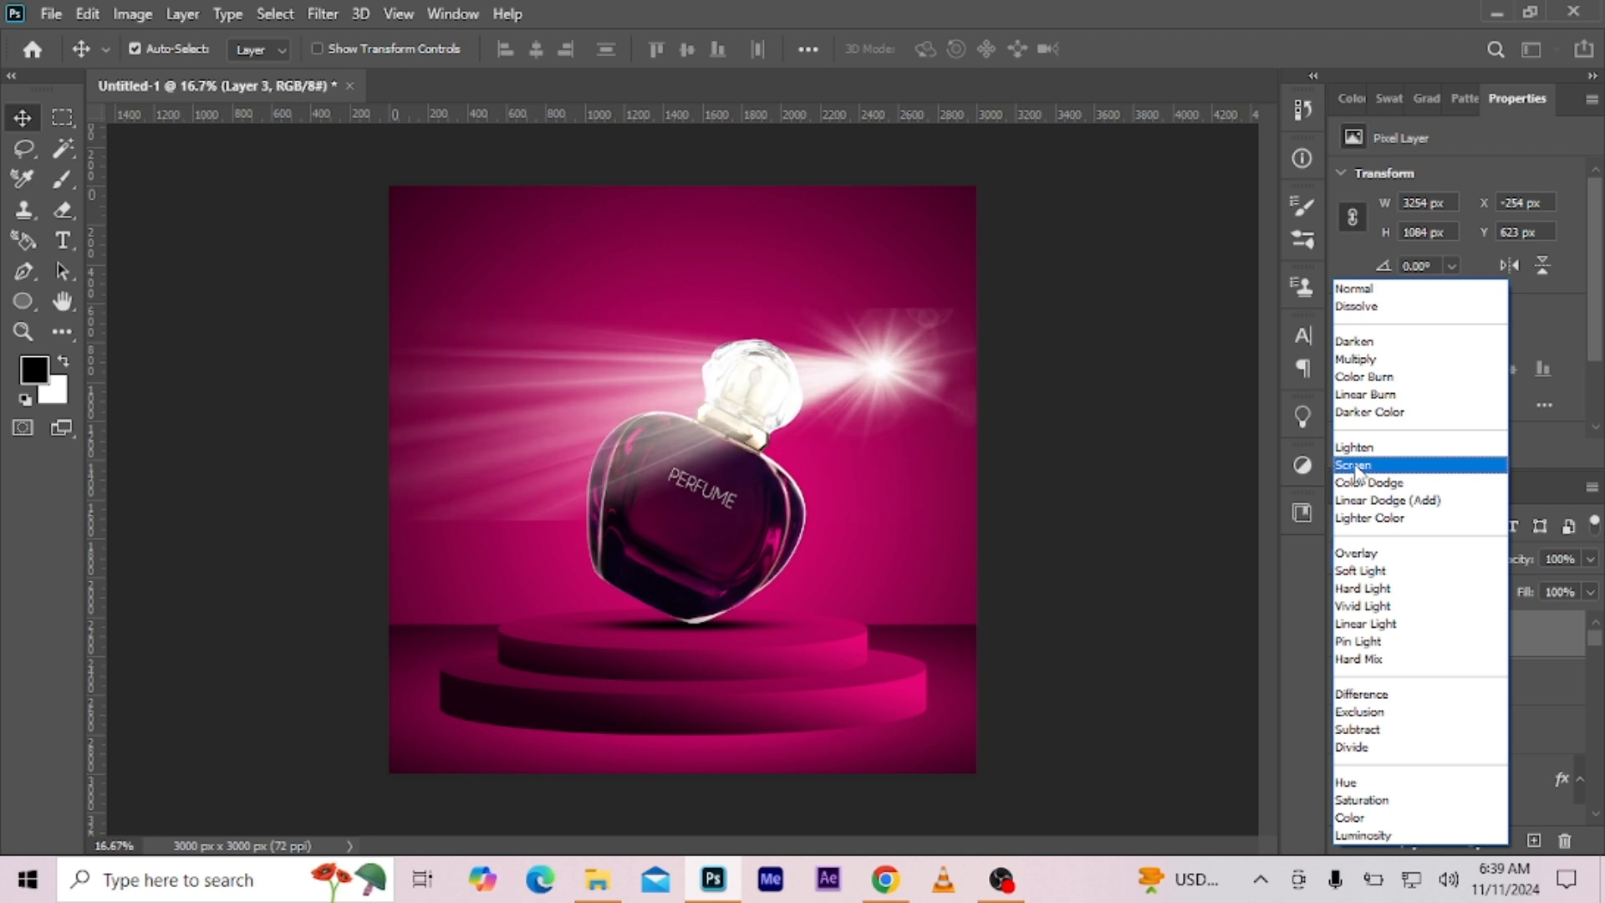
click(1359, 459)
key(ctrl+t)
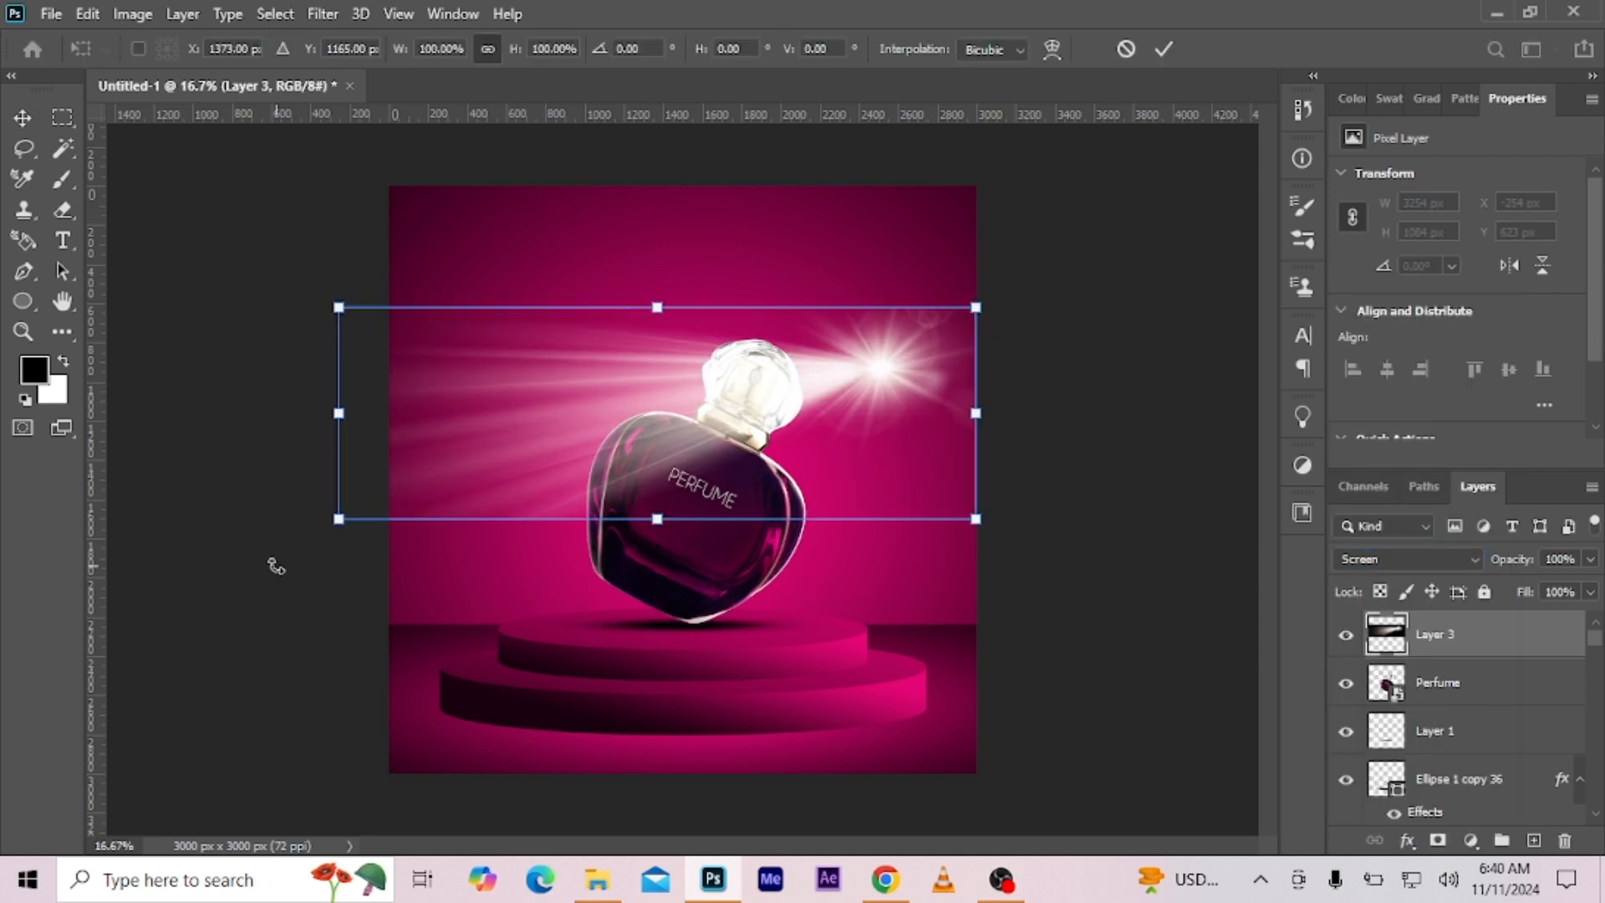
drag(276, 562, 386, 807)
drag(532, 547, 711, 485)
drag(641, 624, 729, 894)
drag(651, 541, 719, 560)
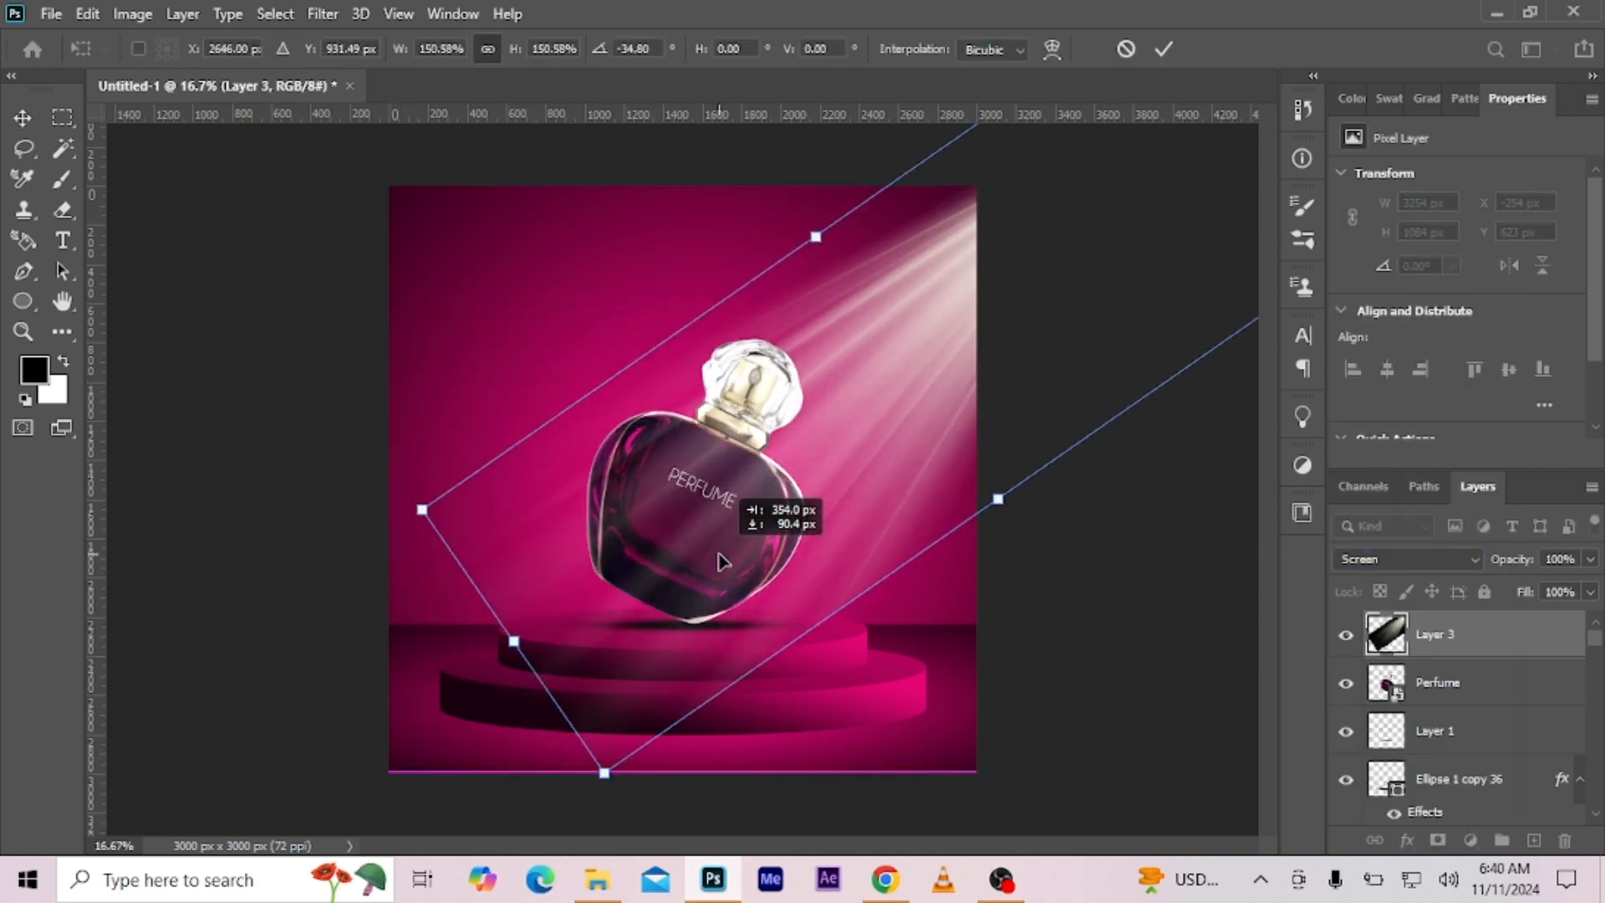
Fine-tune the size and position of the rotated light rays so they shine from the upper-right corner onto the bottle.
drag(999, 499, 981, 473)
key(ctrl+z)
mouse_move(826, 452)
mouse_down()
mouse_move(863, 423)
mouse_move(832, 452)
mouse_up()
drag(1004, 499, 986, 477)
drag(983, 356, 938, 373)
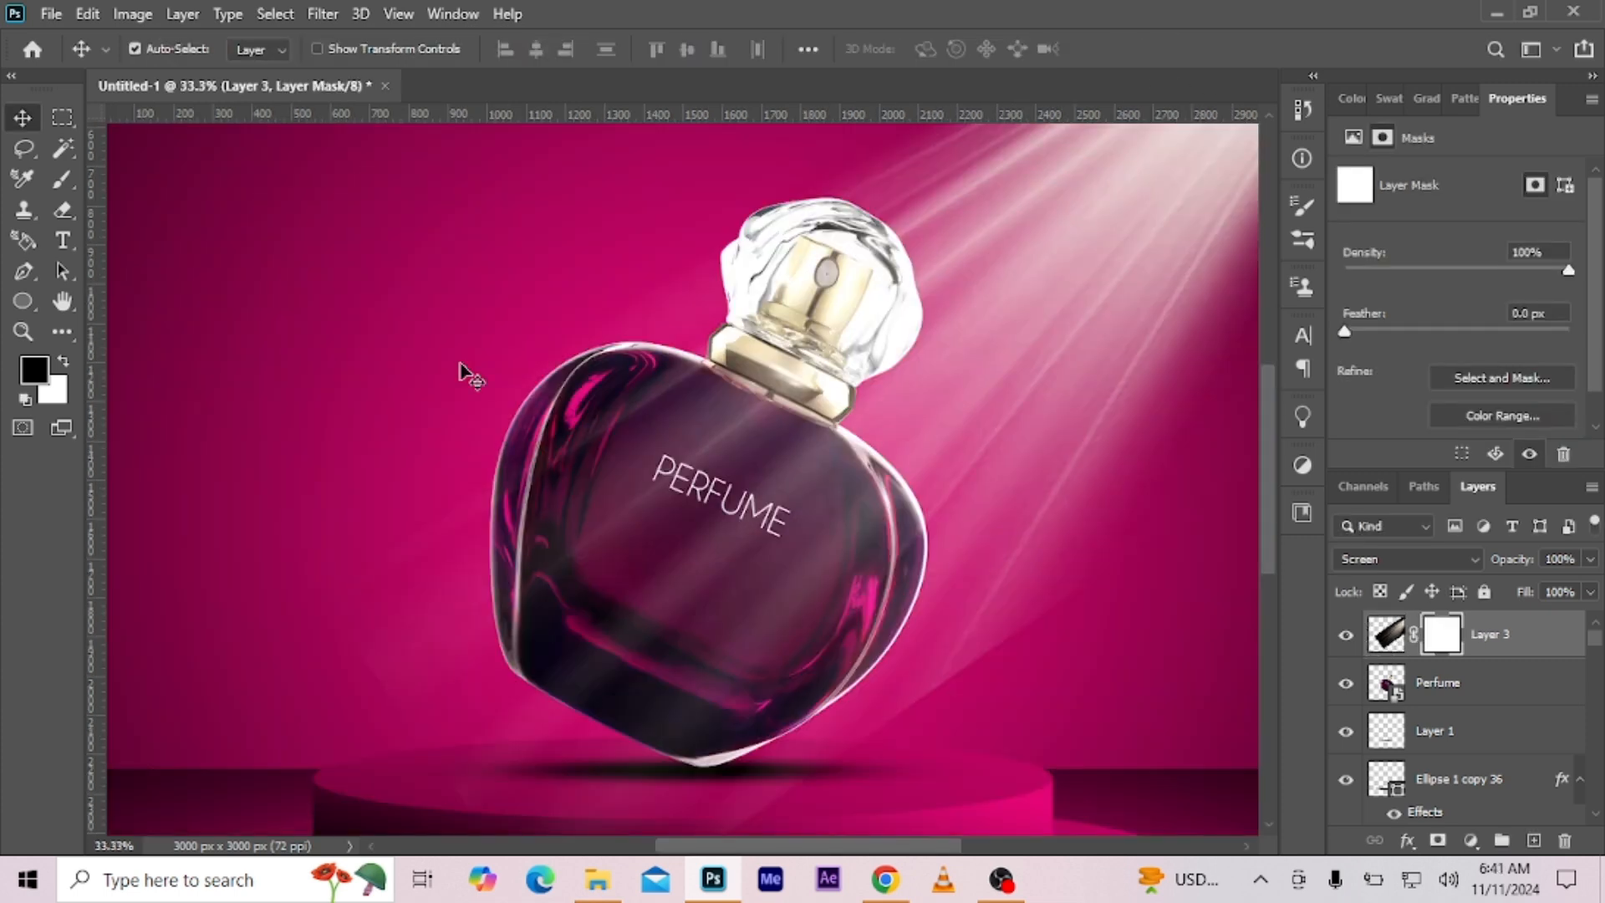
Paint the light-ray layer's mask with a soft 1000 px black brush at 34% opacity to fade the rays over the bottle.
click(58, 188)
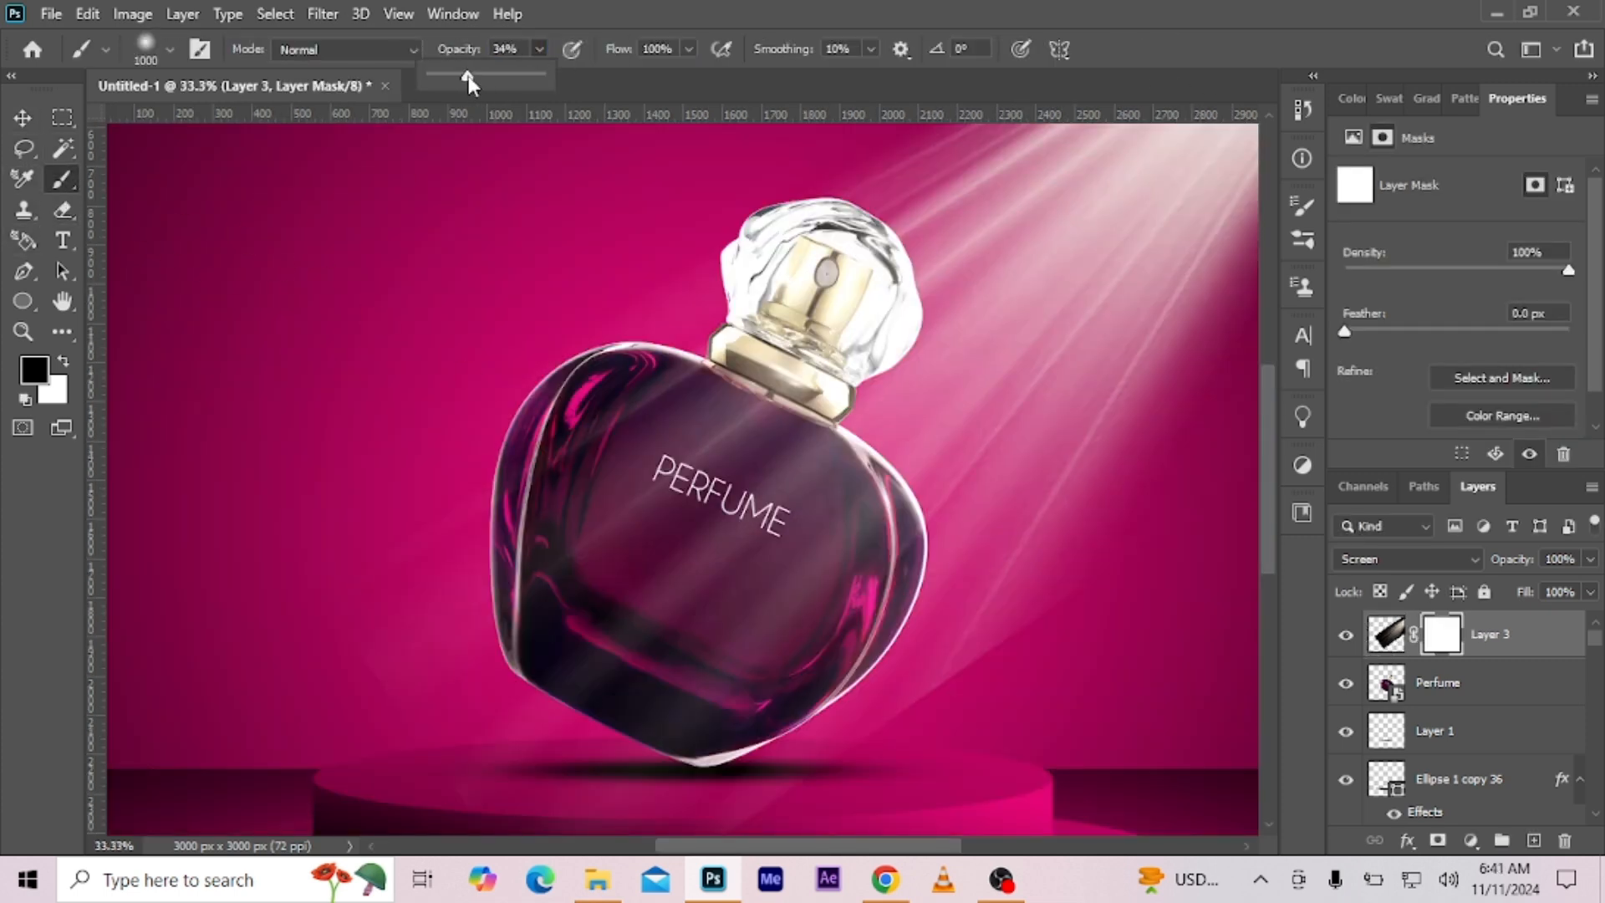
drag(1189, 530, 1028, 744)
mouse_move(886, 627)
mouse_down()
mouse_move(607, 893)
mouse_move(751, 286)
mouse_up()
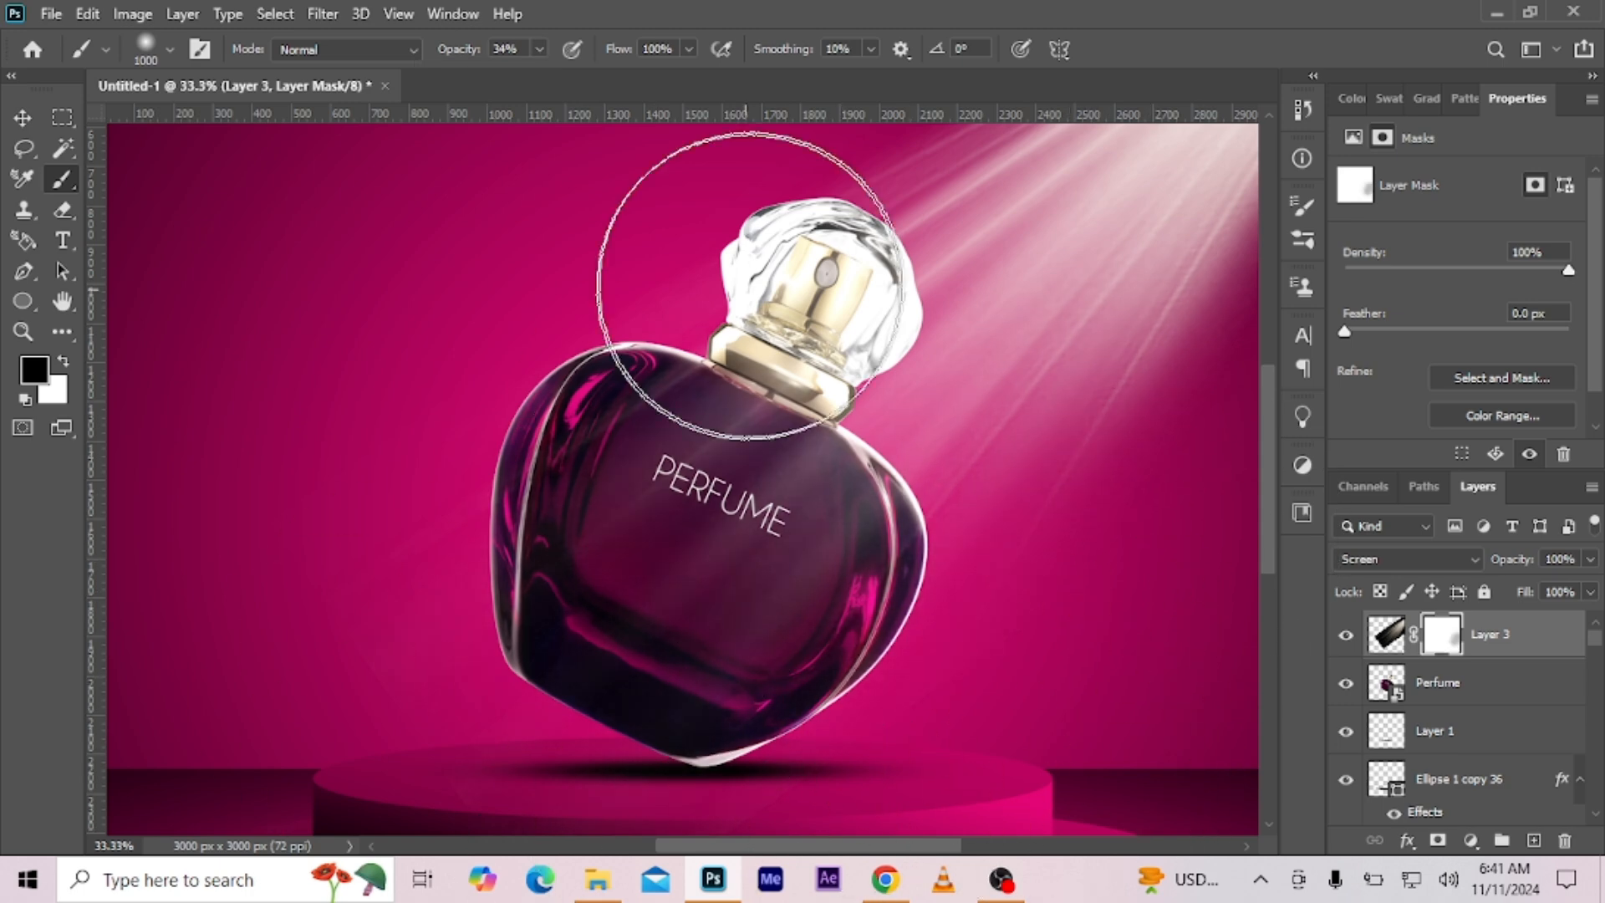
scroll(468, 635, up, 3)
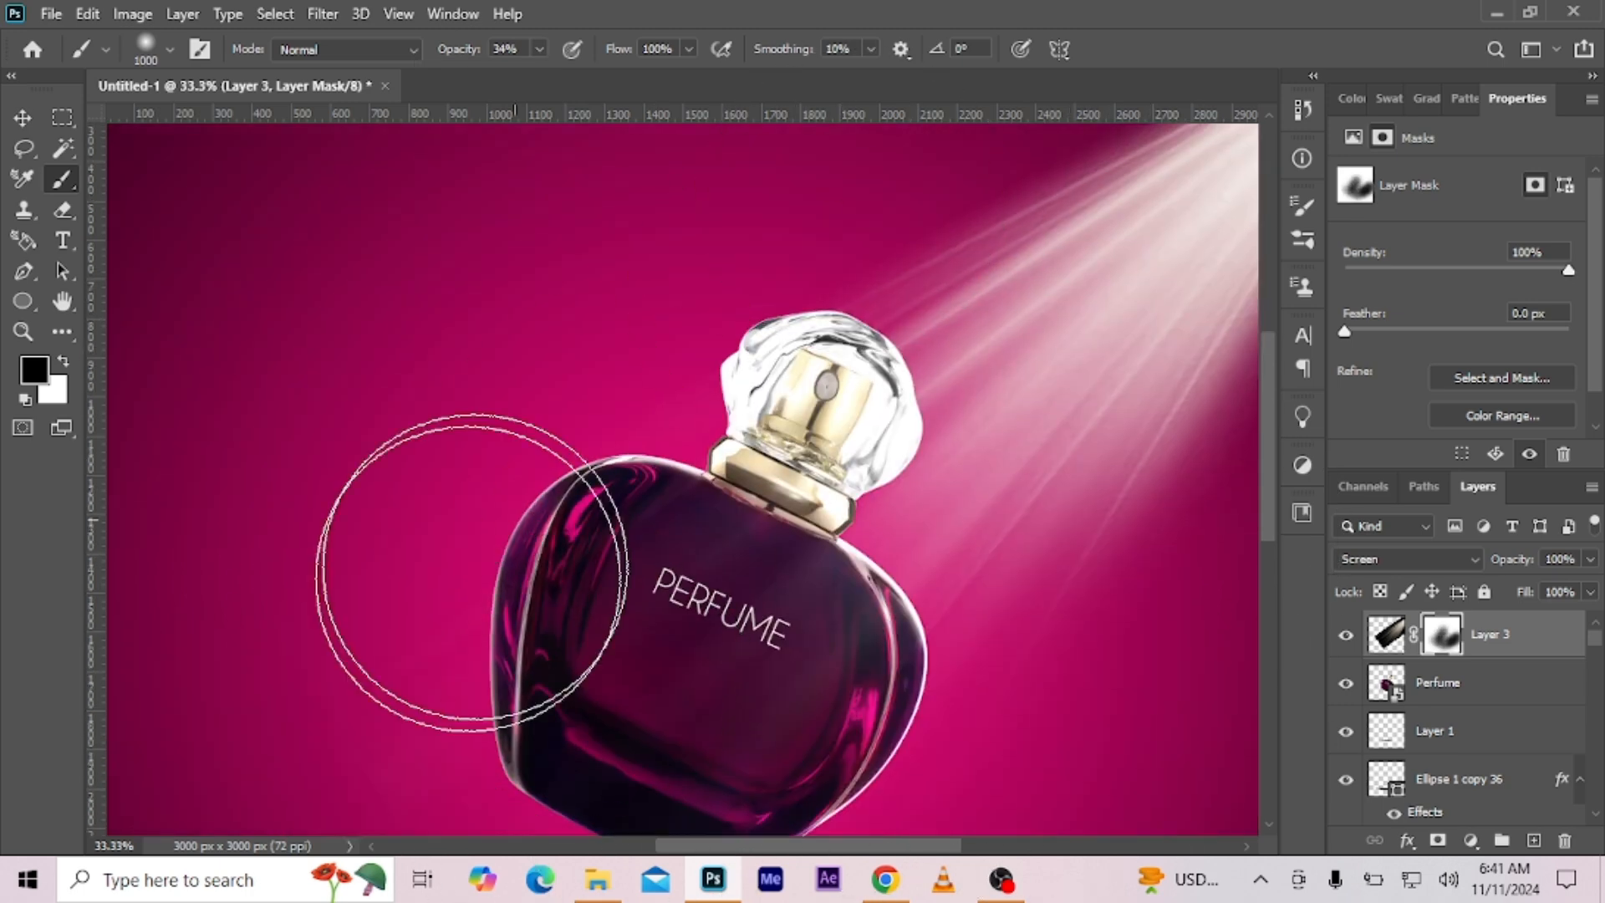
Lower the light-ray layer's opacity to 82%.
click(1591, 559)
drag(1578, 586, 1568, 586)
scroll(1107, 669, down, 5)
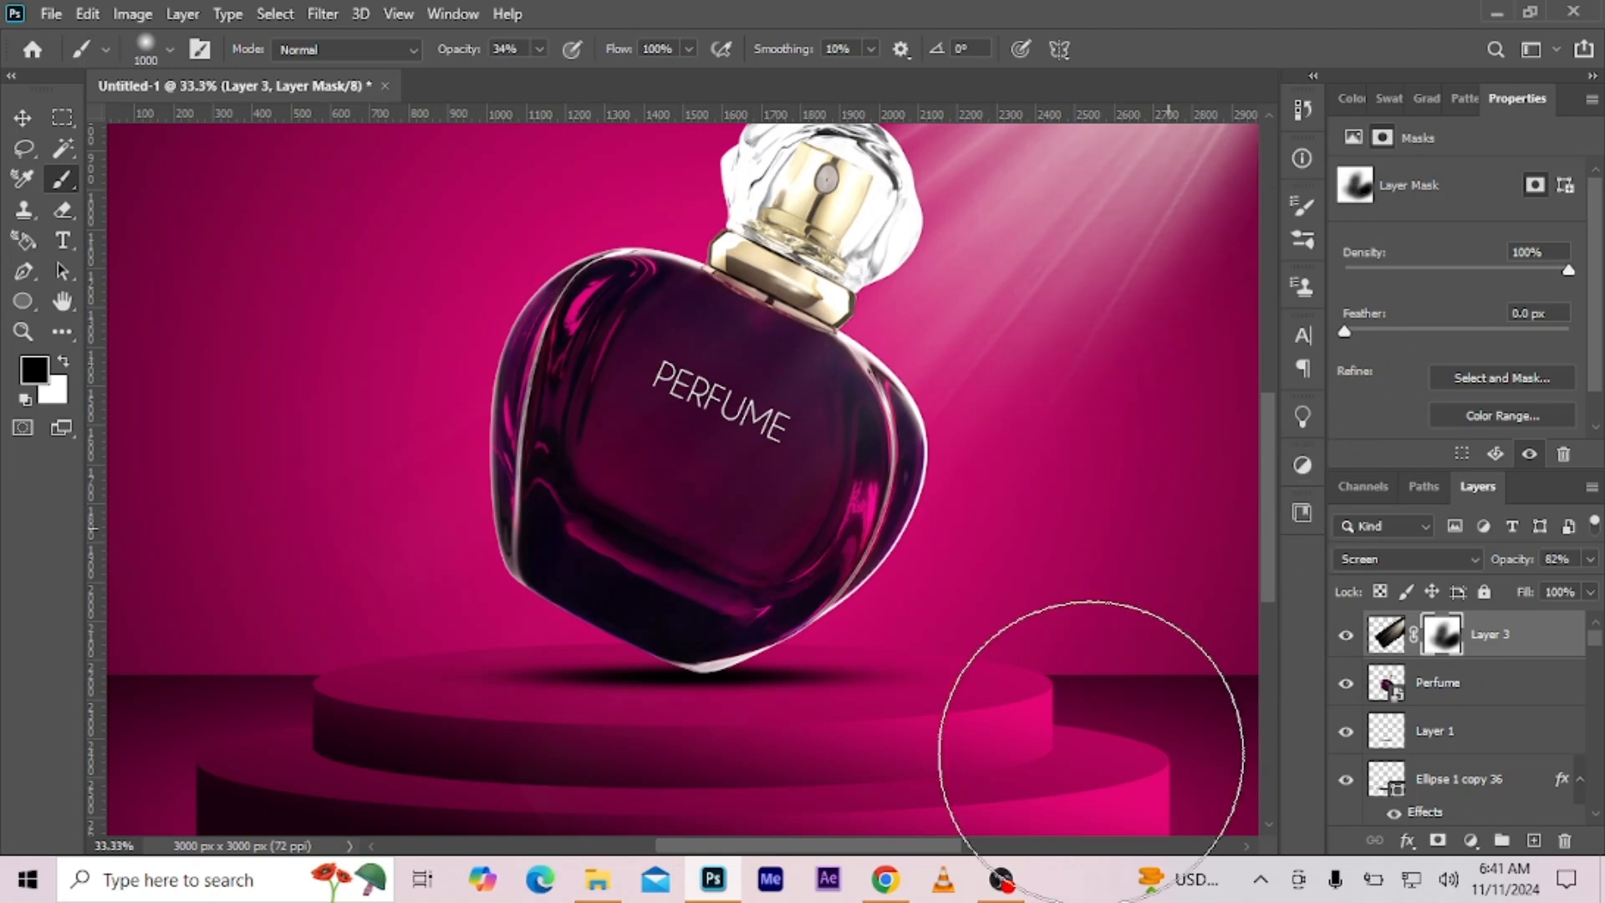
Add an empty layer above the perfume bottle layer and ready the brush with white as the foreground colour.
key(ctrl+minus)
key(v)
click(1478, 692)
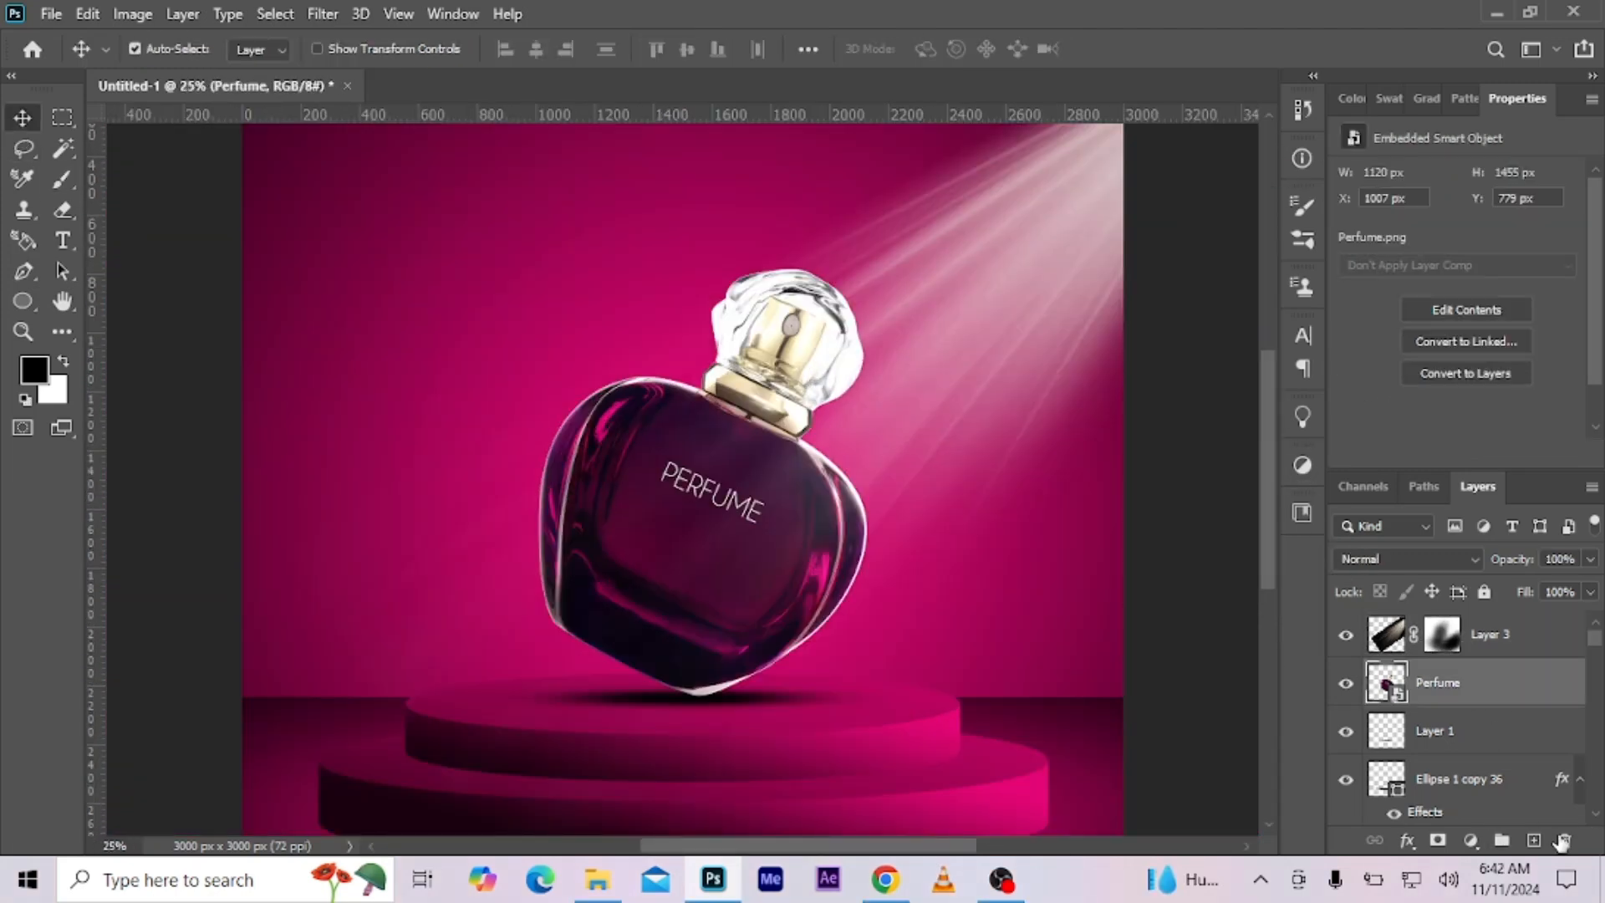
key(ctrl+shift+alt+n)
click(63, 363)
key(b)
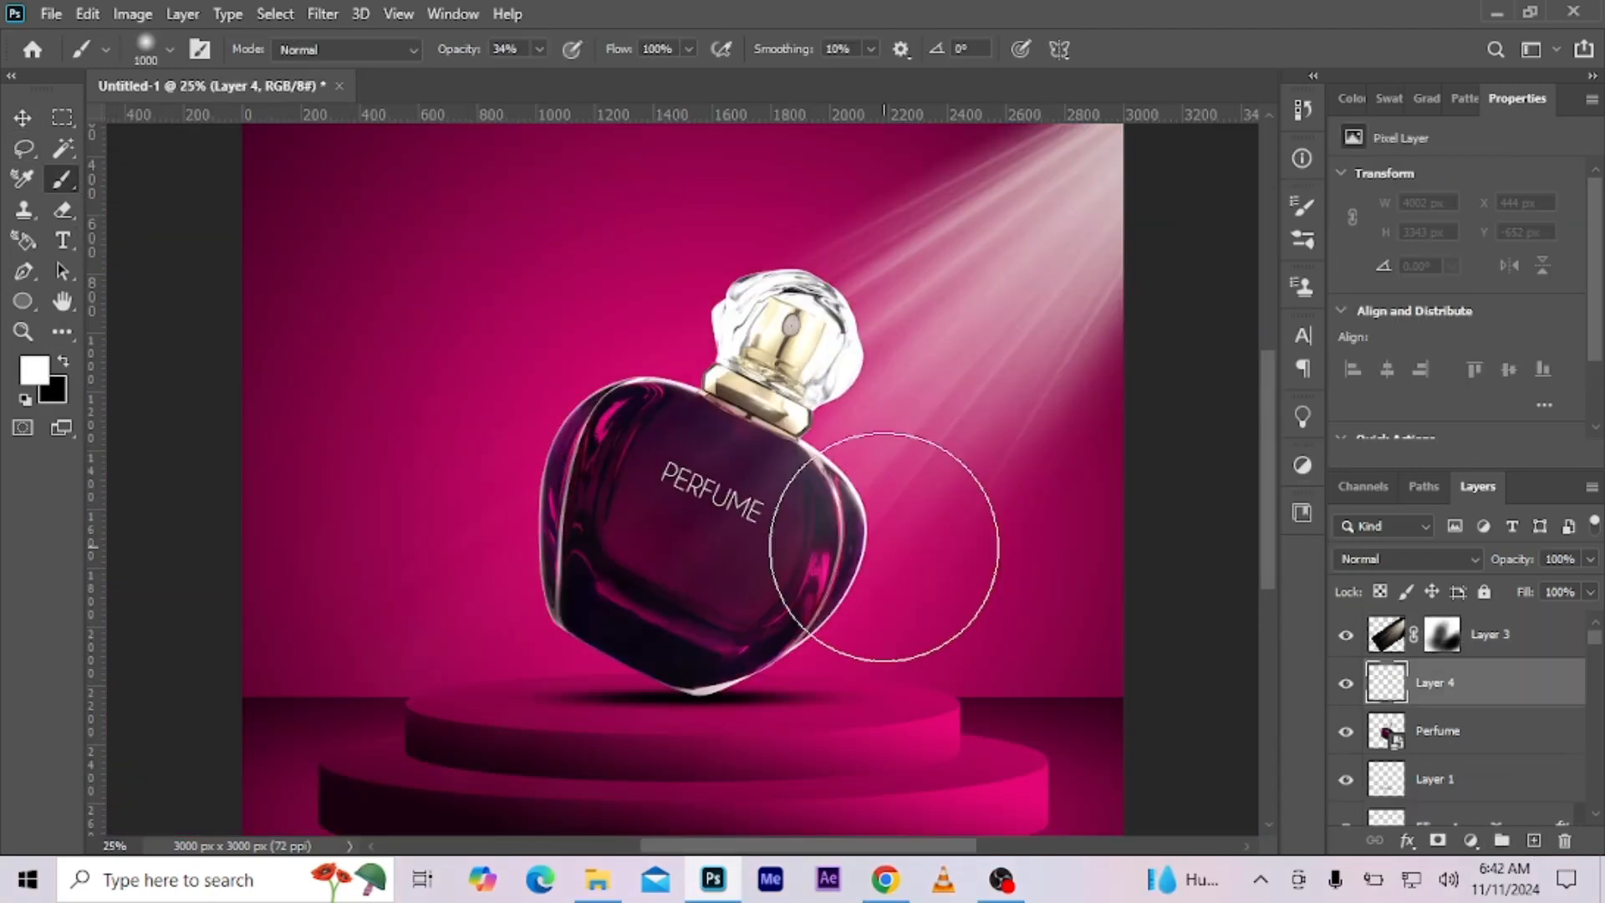
Rasterize the perfume bottle layer and load its outline as a selection.
right_click(1431, 742)
key(Escape)
ctrl+click(1387, 734)
key(ctrl+plus)
Reduce the white brush to 80 px and set its opacity to 55%.
key(bracketleft)
key(bracketleft)
key(bracketleft)
key(bracketleft)
key(bracketleft)
key(bracketleft)
key(bracketleft)
key(bracketleft)
key(bracketleft)
key(bracketleft)
key(bracketleft)
key(bracketleft)
key(bracketleft)
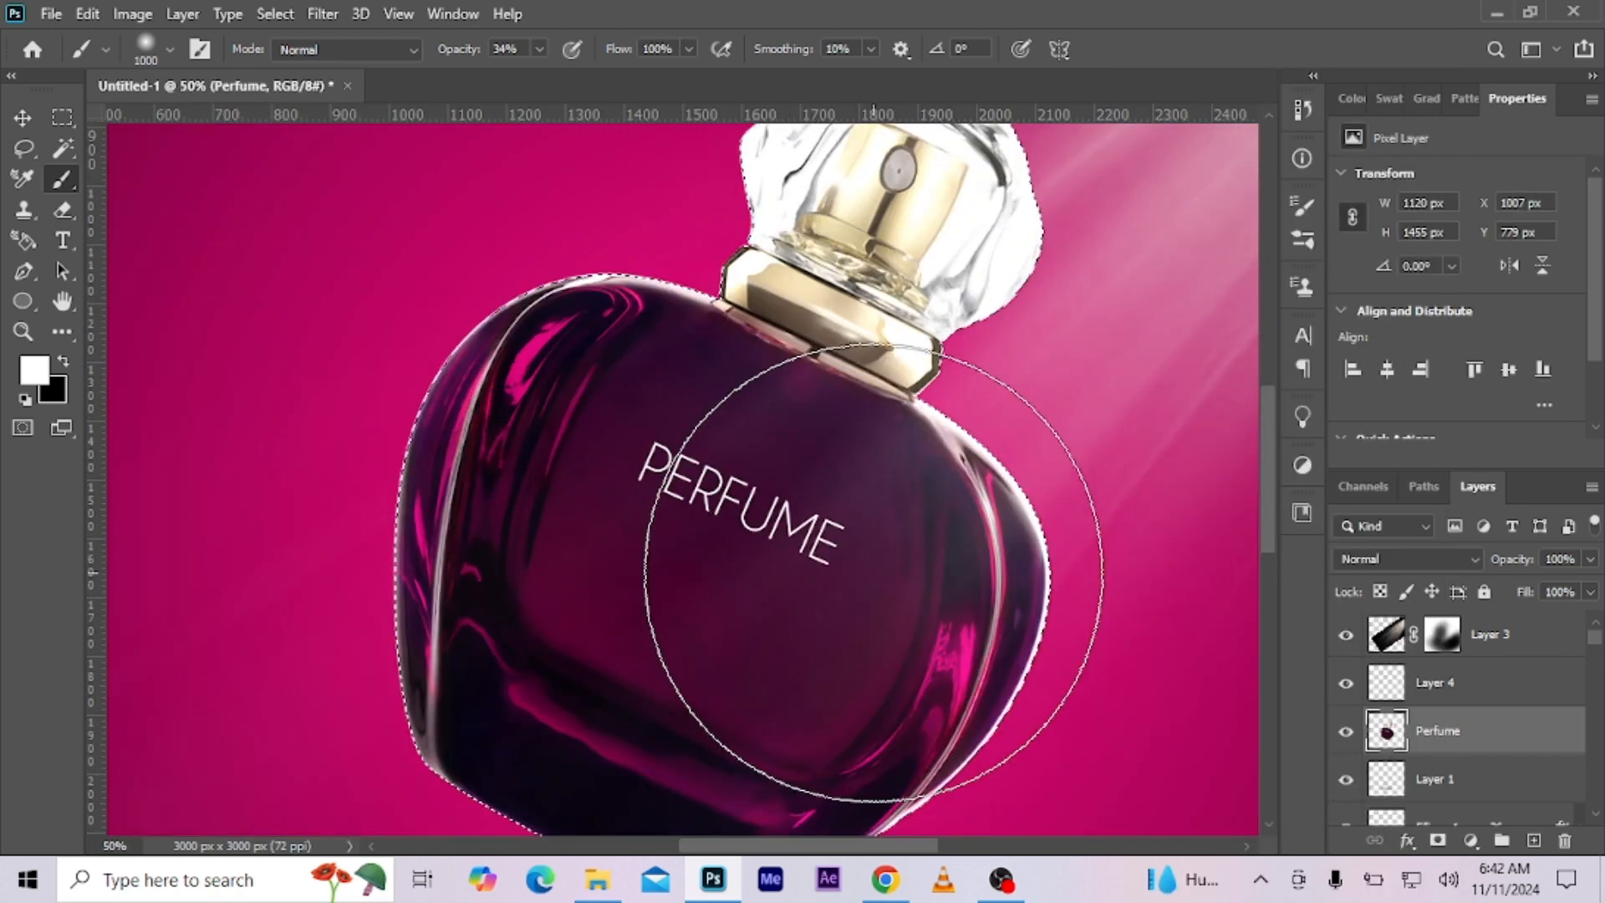
key(ctrl+z)
key(bracketleft)
click(540, 48)
drag(539, 72, 562, 72)
Try painting a white highlight along the bottle's right edge directly on the perfume layer.
mouse_move(969, 447)
mouse_down()
mouse_move(1060, 600)
mouse_move(1033, 491)
mouse_move(995, 473)
mouse_up()
key(ctrl+minus)
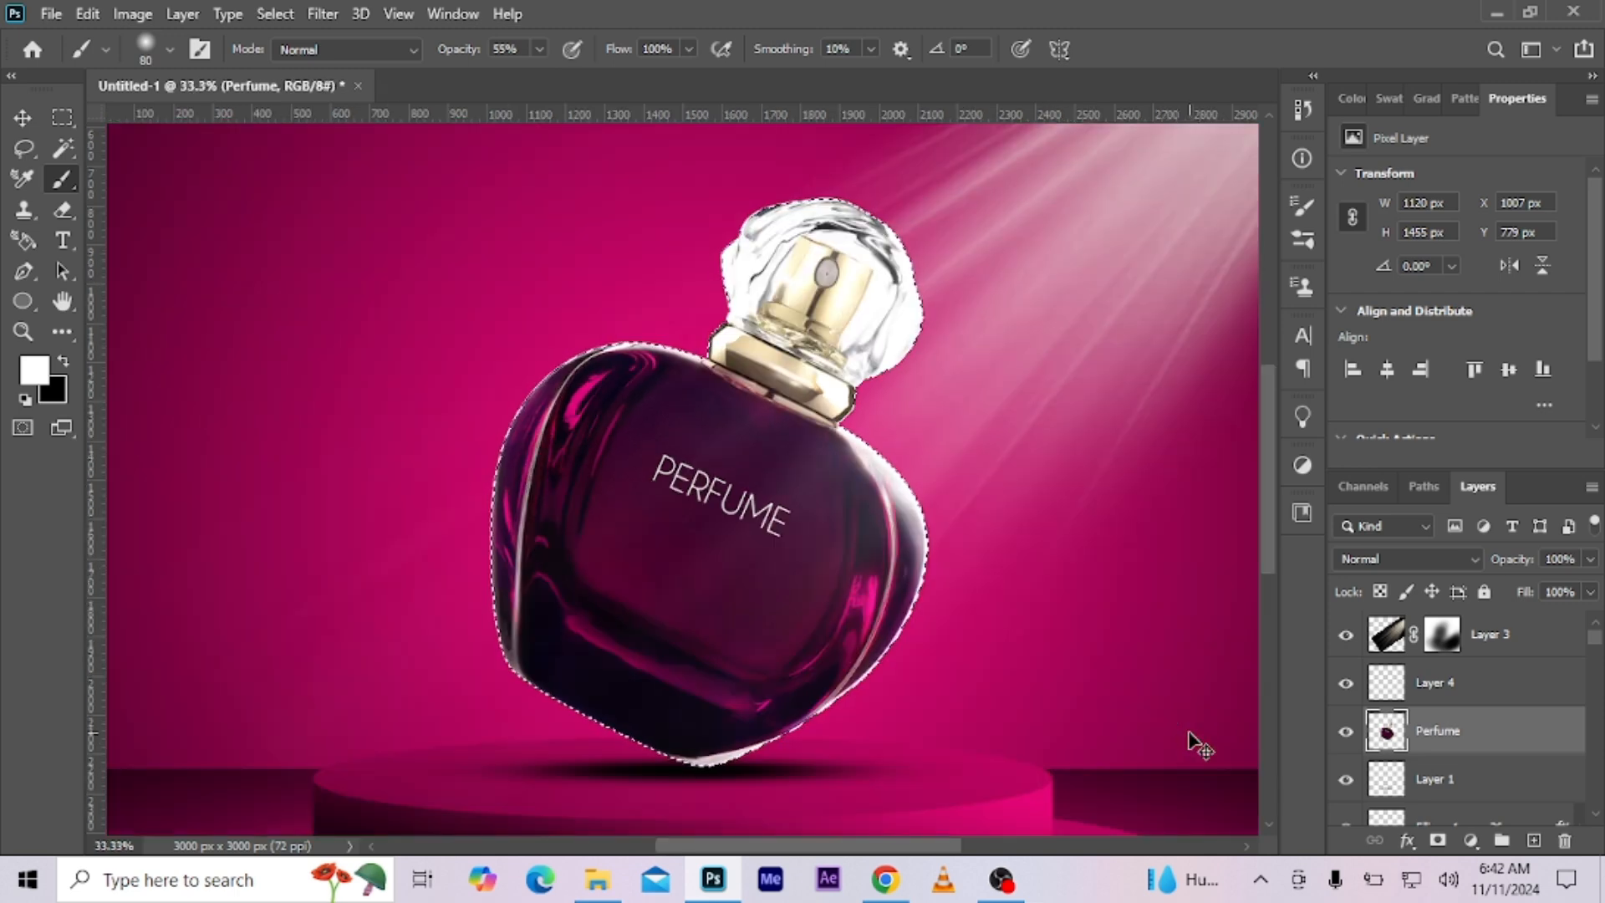
click(1396, 559)
click(1359, 289)
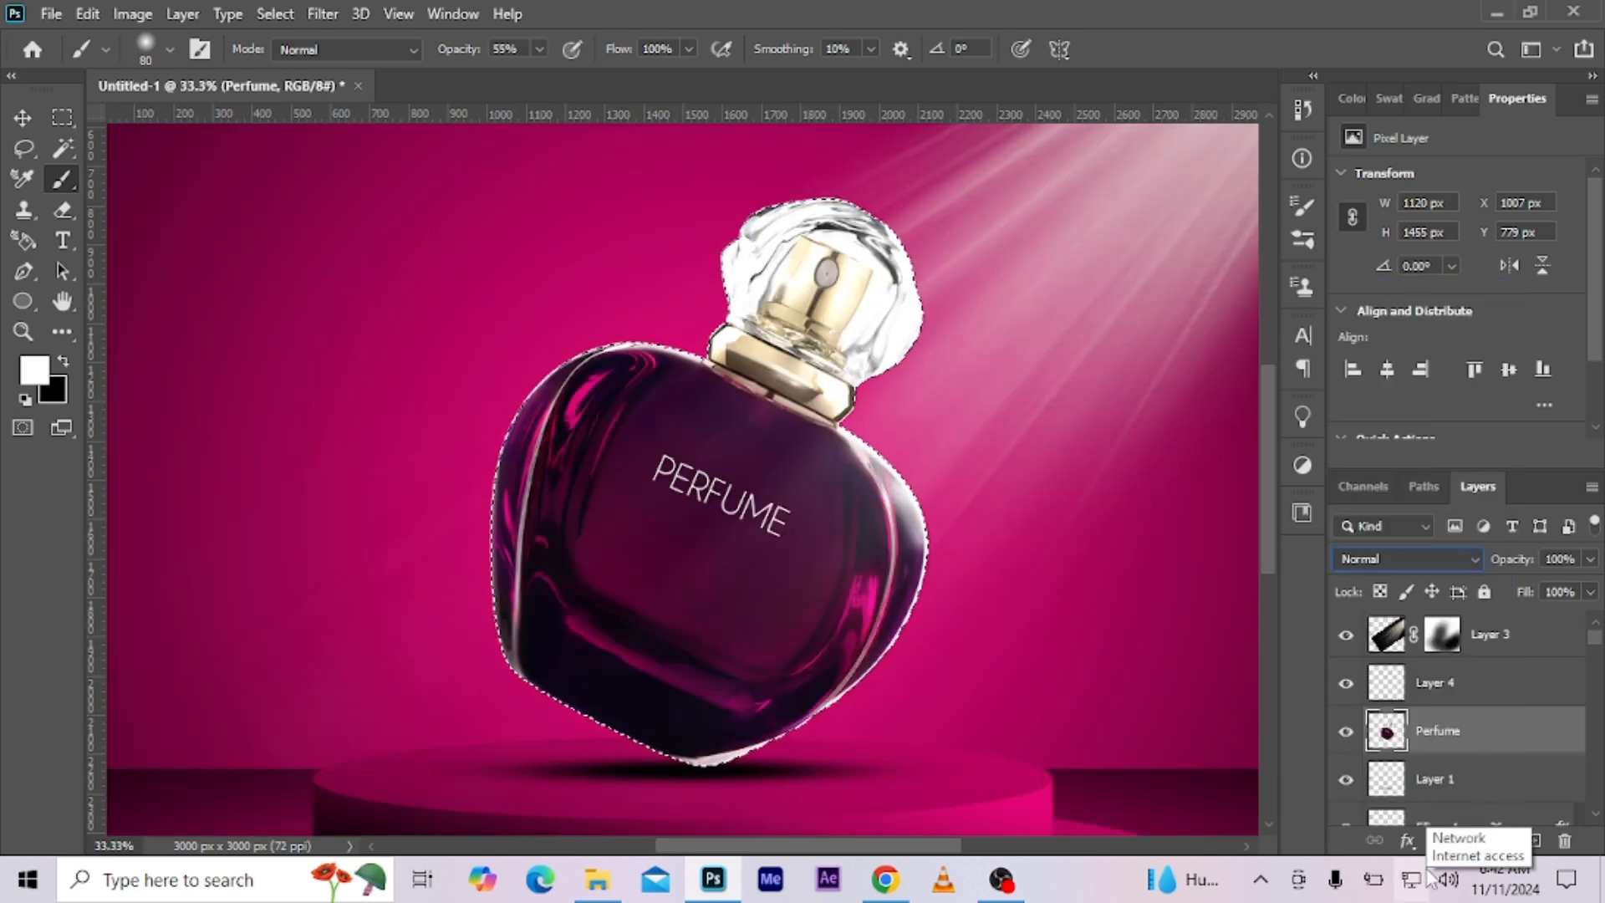
Reselect the bottle's outline and paint white edge highlights on a new layer directly above the perfume layer.
key(ctrl+d)
ctrl+click(1387, 732)
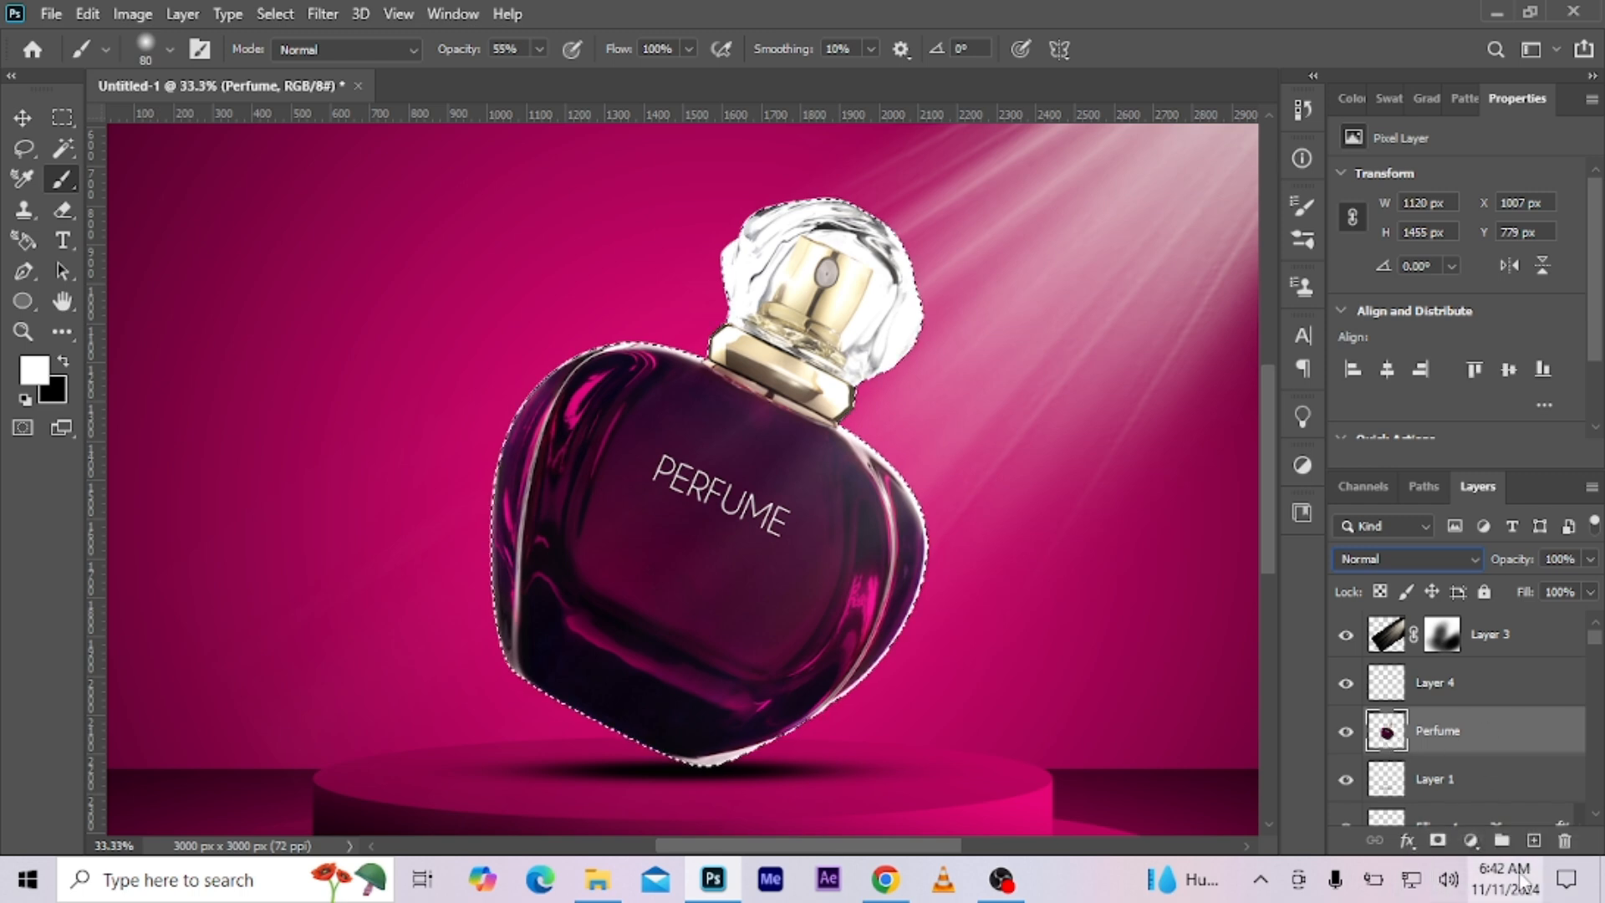
click(1534, 840)
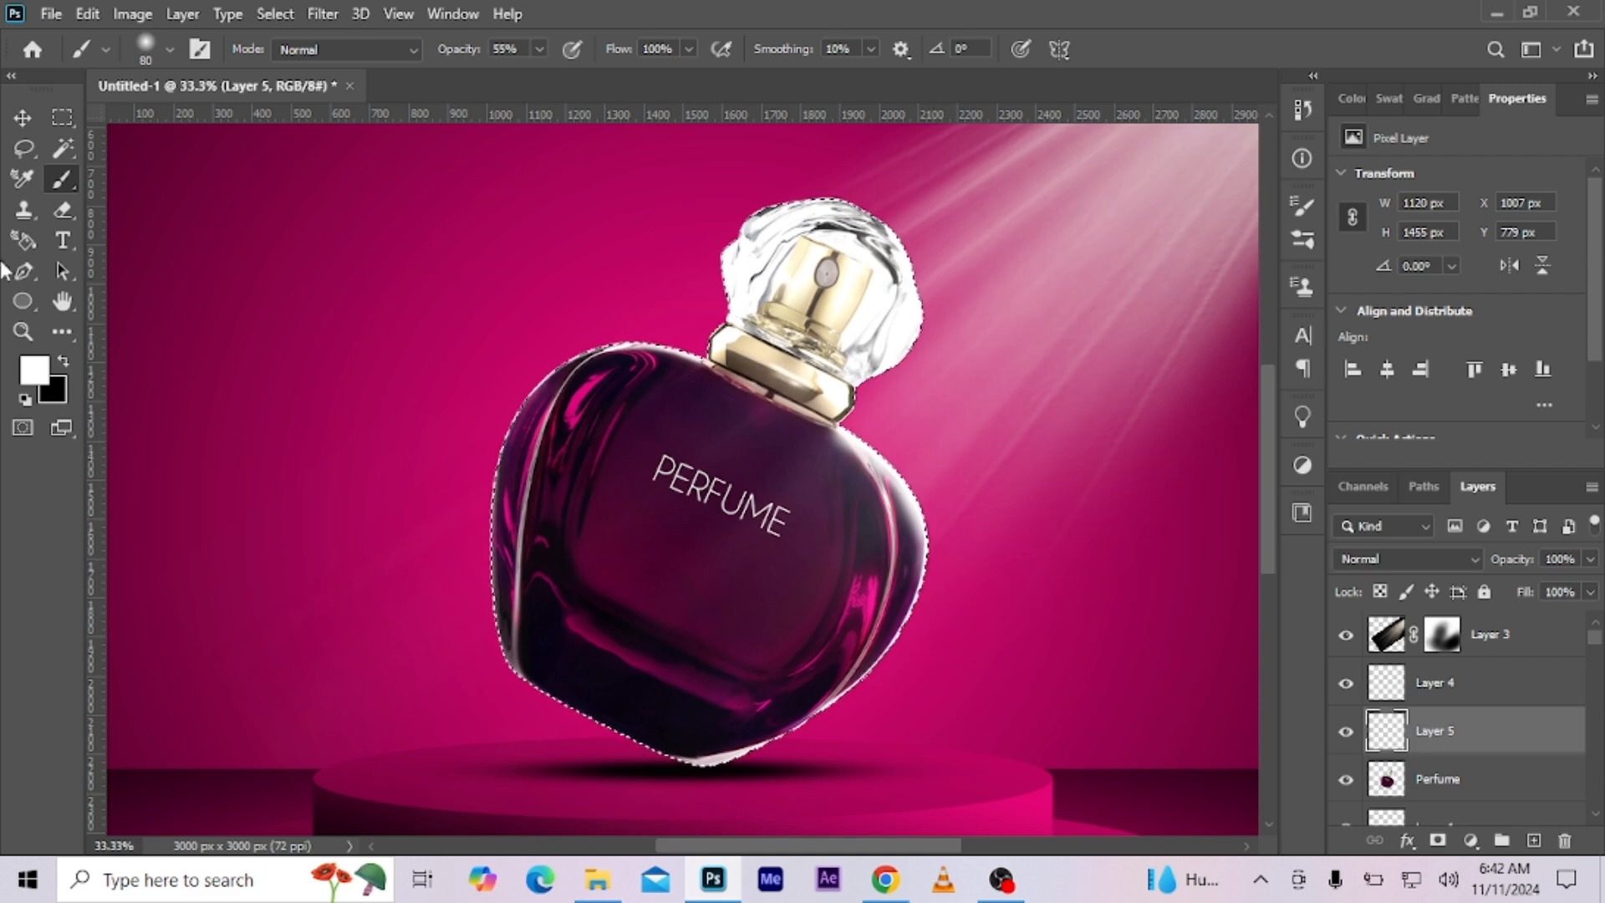
key(v)
key(ctrl+d)
key(ctrl+minus)
key(ctrl+minus)
key(ctrl+minus)
key(ctrl+plus)
key(ctrl+plus)
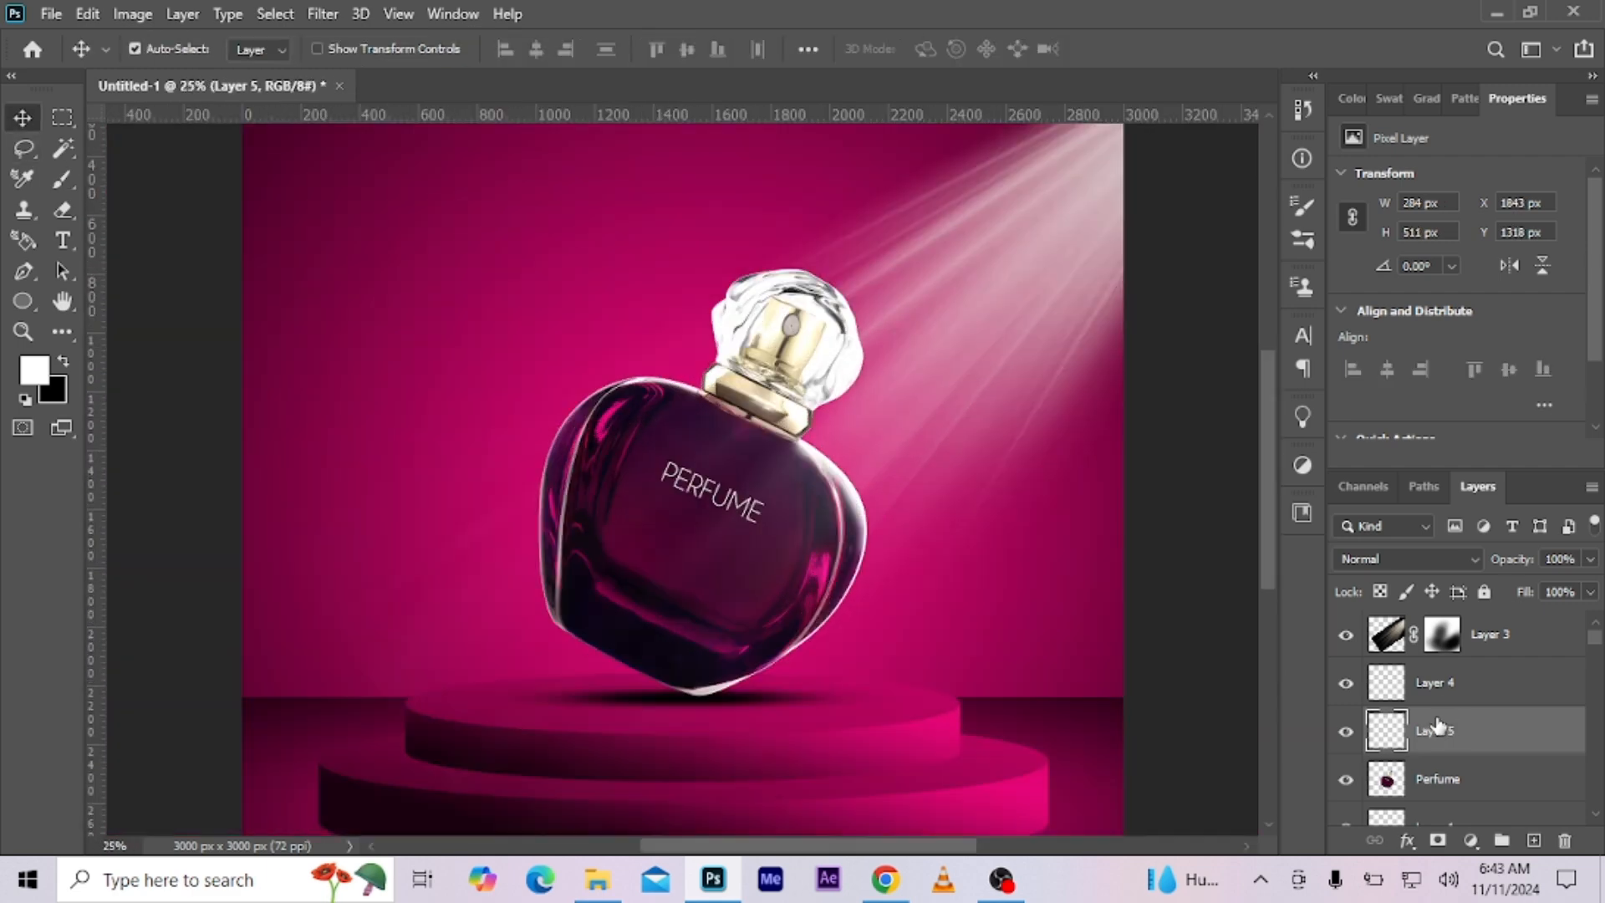
Add the white title "Perfume" in Caviar Dreams and enlarge it across the upper-left area of the canvas.
key(ctrl+minus)
key(t)
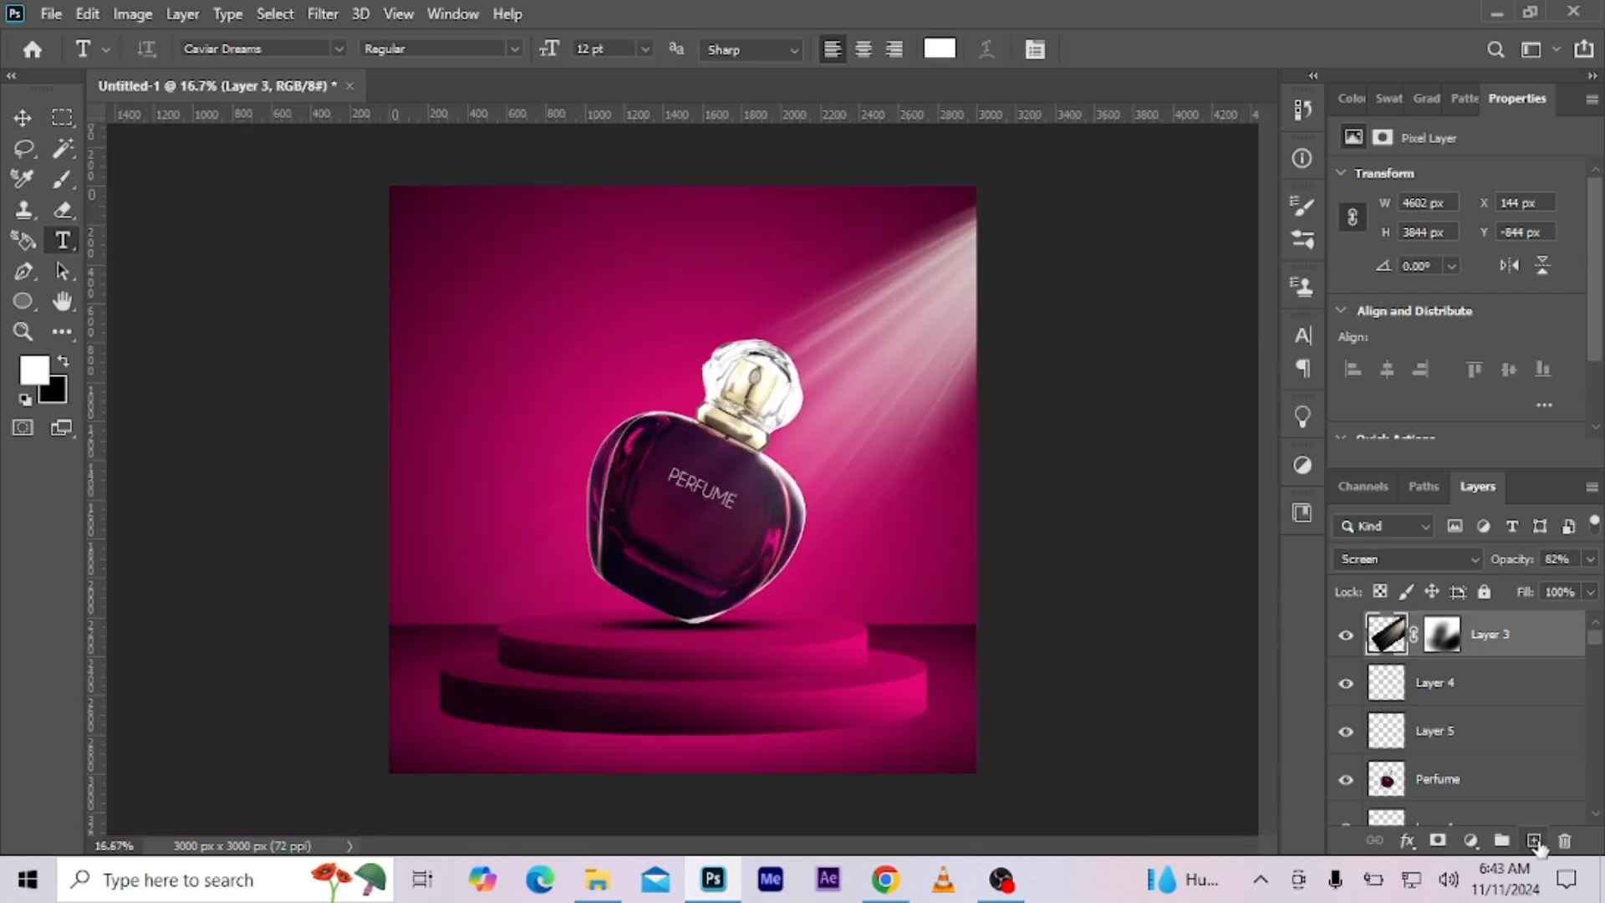
click(476, 269)
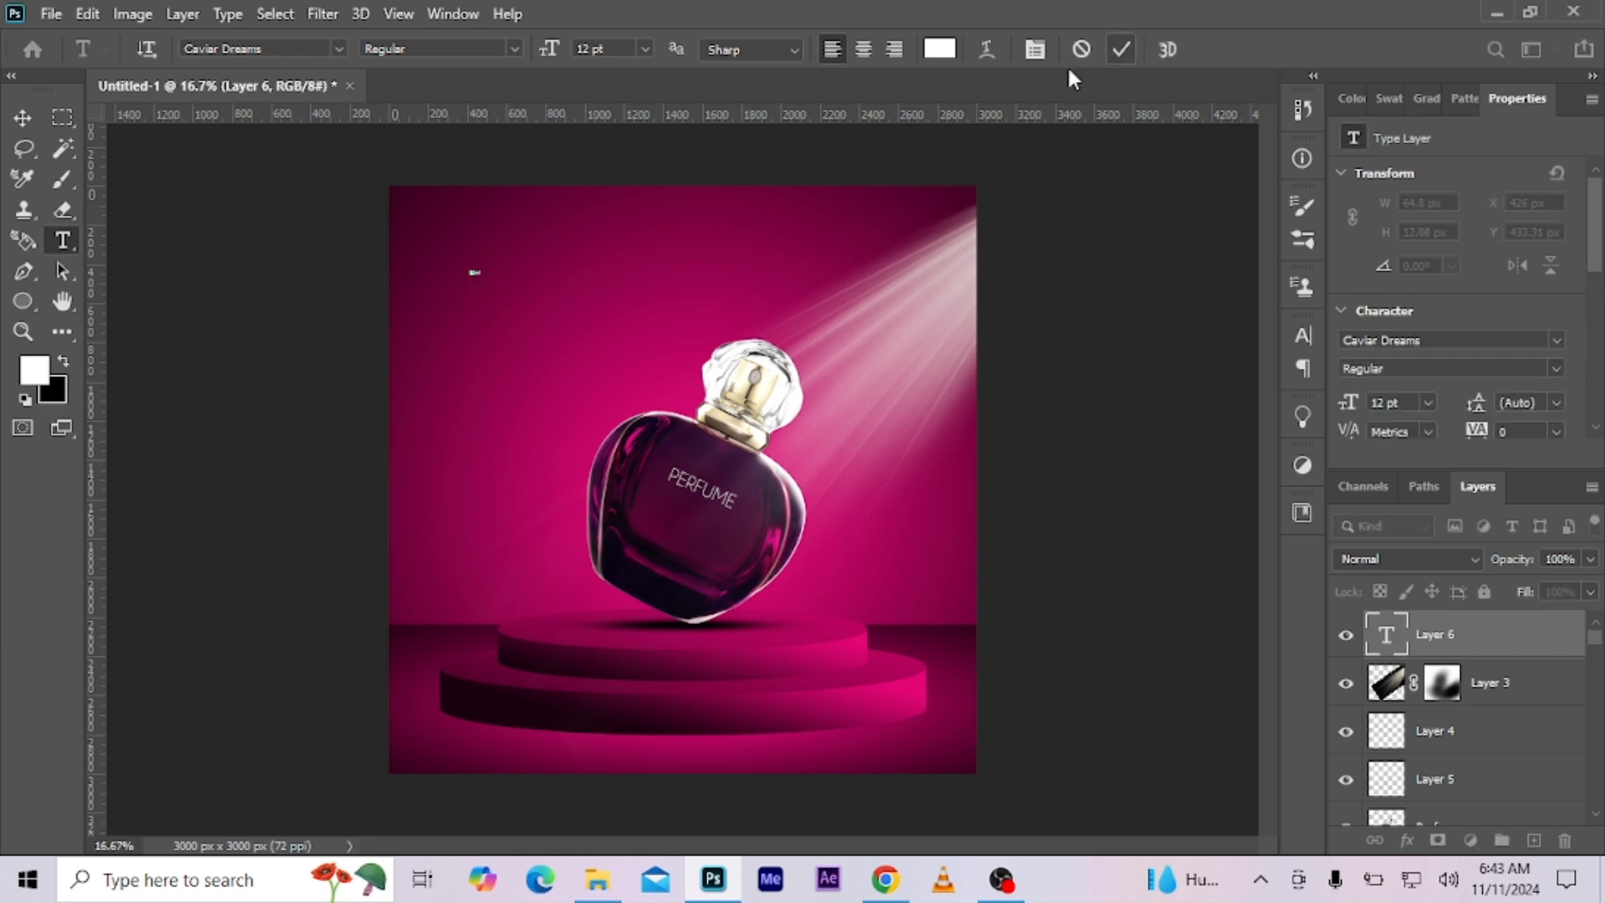
click(1121, 49)
key(ctrl+t)
drag(480, 266, 523, 291)
drag(618, 315, 658, 346)
mouse_move(542, 294)
mouse_down()
mouse_move(573, 305)
mouse_move(561, 294)
mouse_up()
click(1164, 49)
Draw a circle about 546 px wide and place it below the title, left of the bottle.
key(b)
click(1534, 842)
key(u)
mouse_move(523, 362)
mouse_down()
mouse_move(589, 450)
mouse_move(633, 471)
mouse_up()
click(23, 119)
drag(577, 416, 548, 412)
Apply a reversed radial magenta-to-dark Gradient Overlay to the circle at 104% scale and reposition the gradient's centre inside it.
right_click(1482, 637)
click(1242, 33)
drag(702, 179, 910, 167)
click(844, 513)
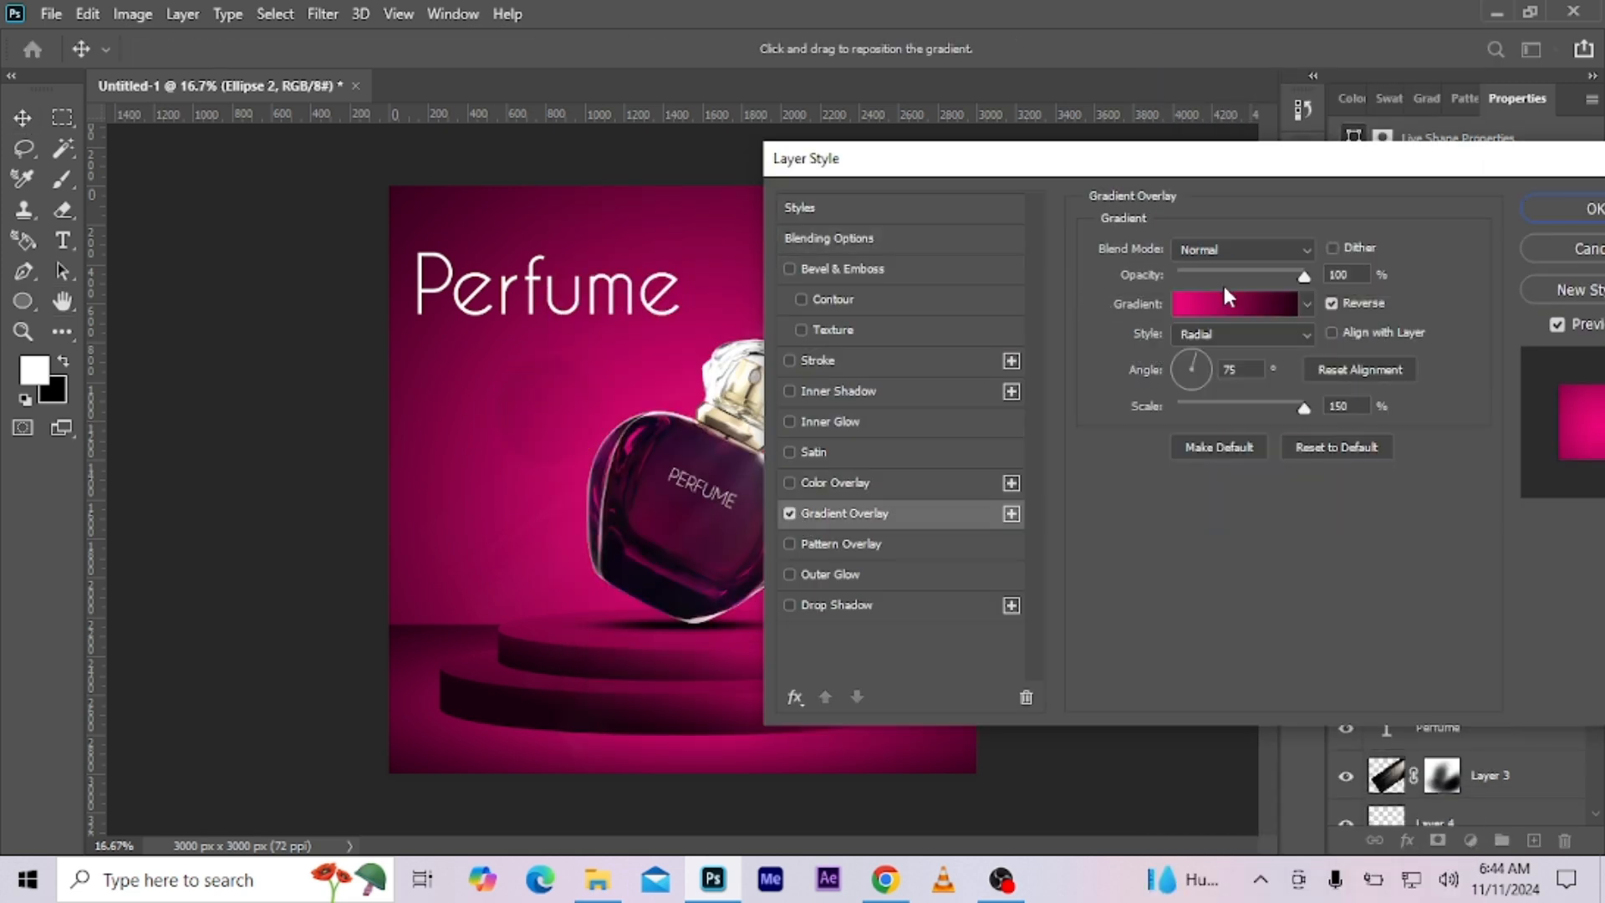
drag(1304, 408, 1258, 408)
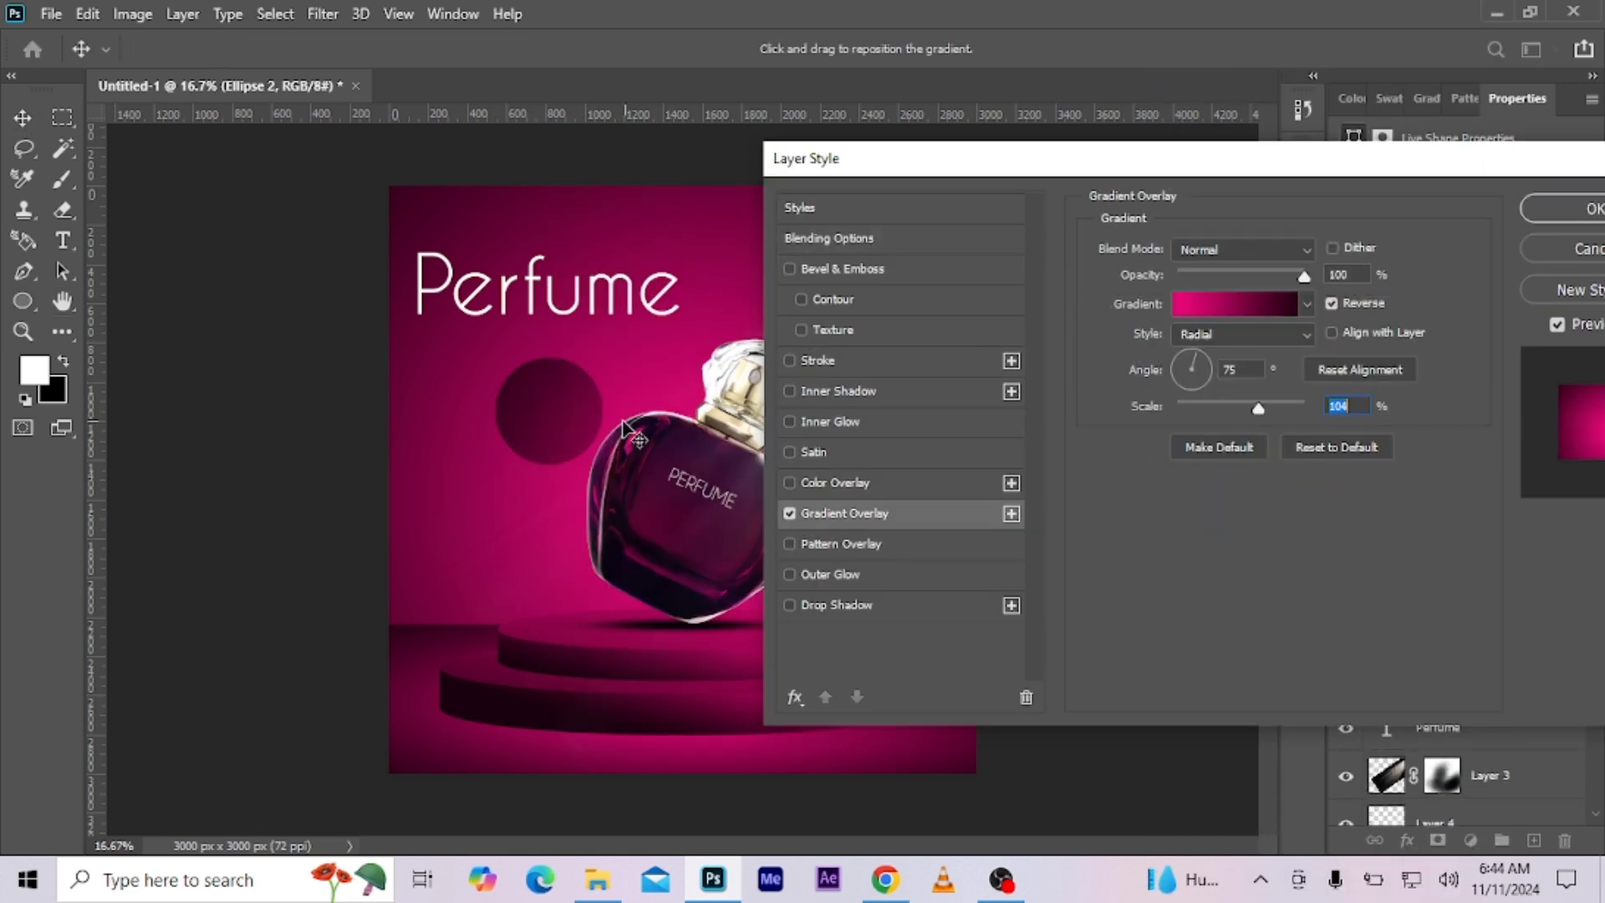
mouse_move(621, 422)
mouse_down()
mouse_move(578, 553)
mouse_move(555, 372)
mouse_up()
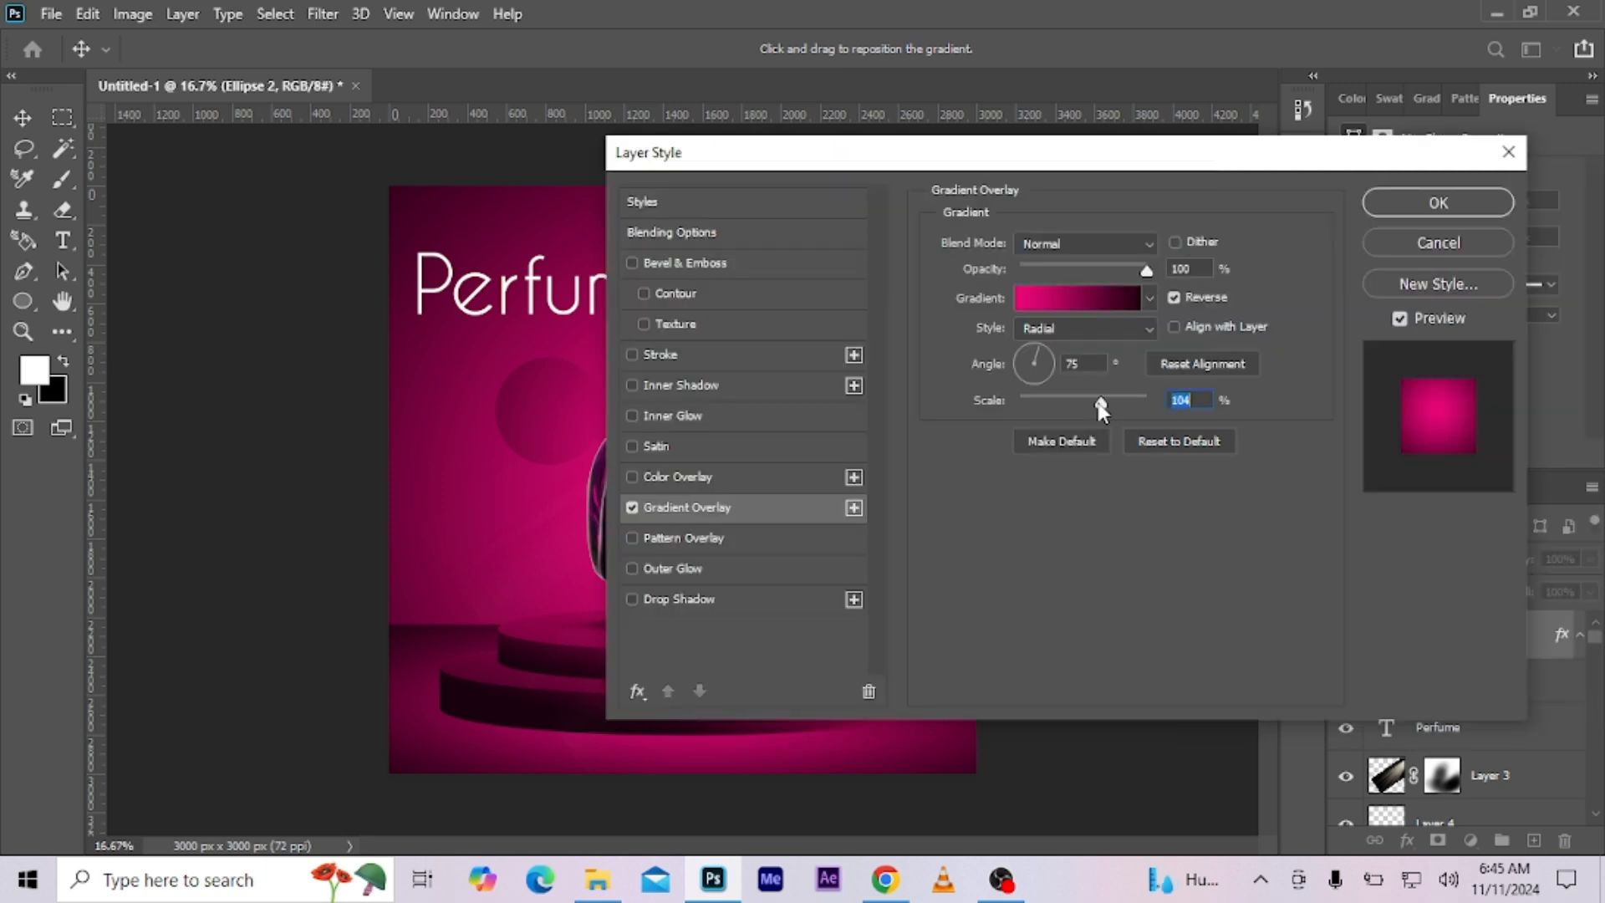
drag(552, 393, 555, 404)
key(Return)
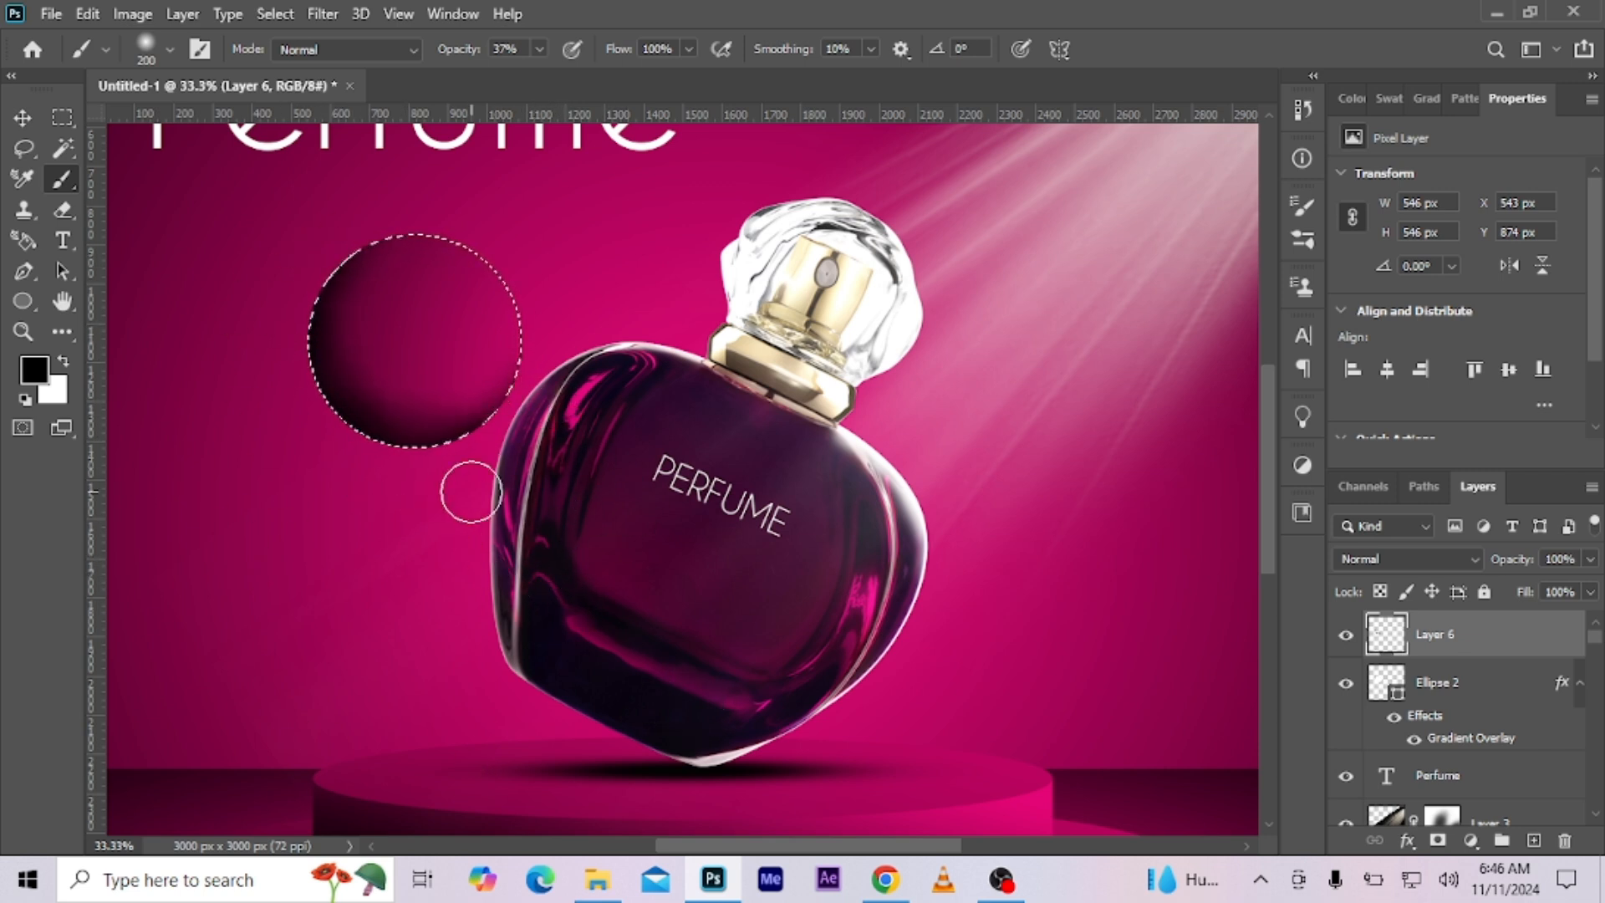
Paint a white highlight stroke on a new layer in the sphere's upper-right area, using a 40 px brush at 100% opacity.
key(ctrl+shift+alt+n)
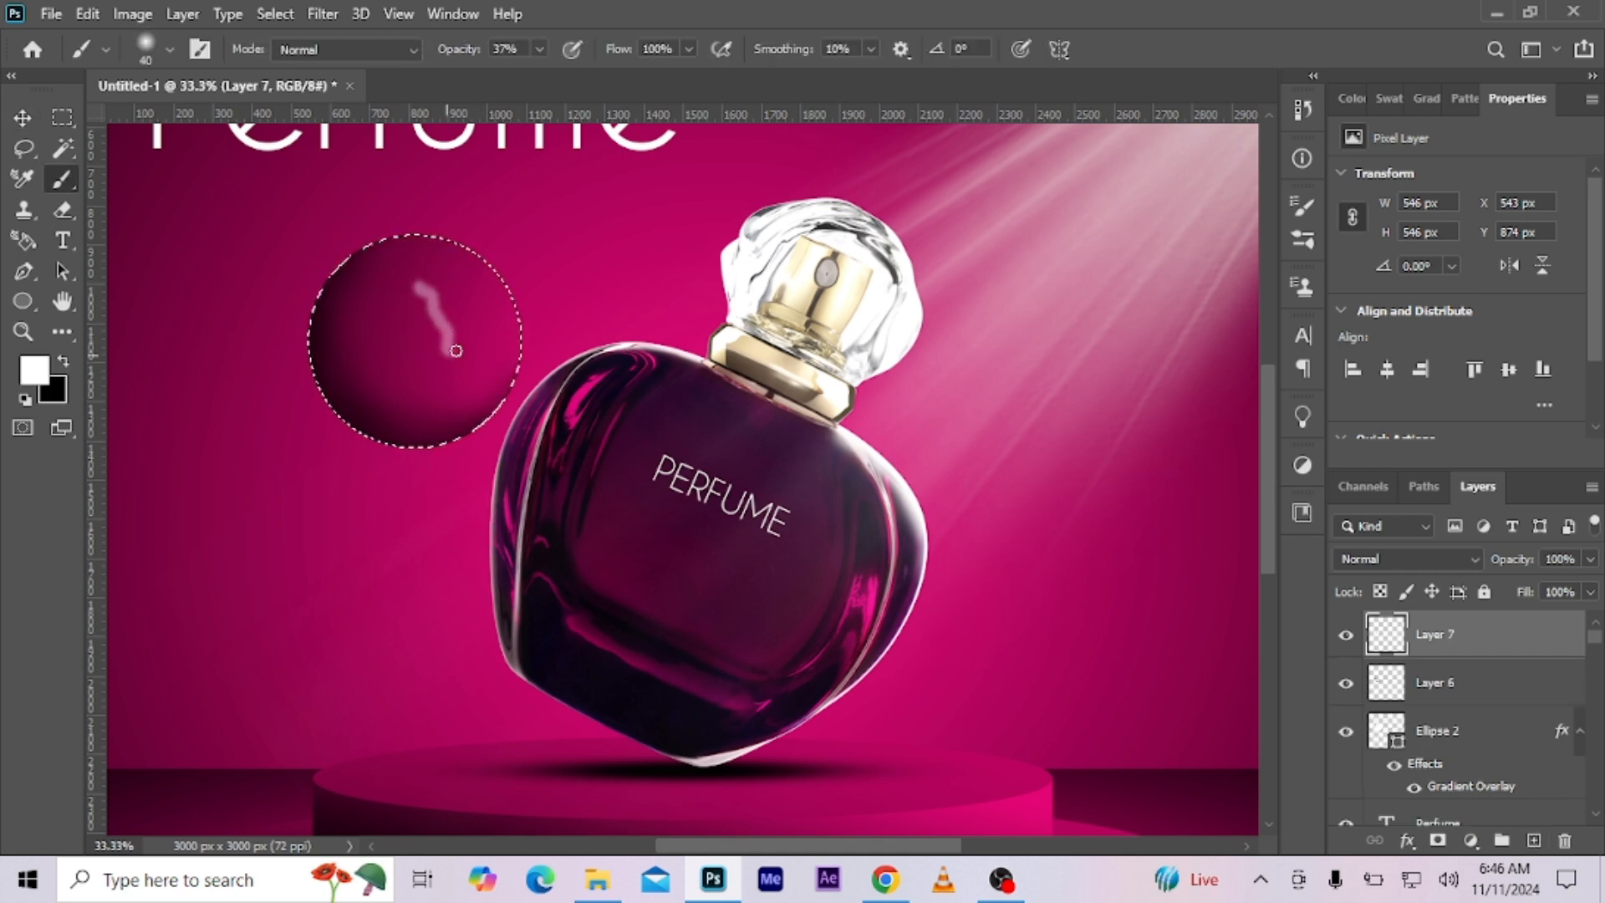
key(0)
drag(420, 292, 460, 362)
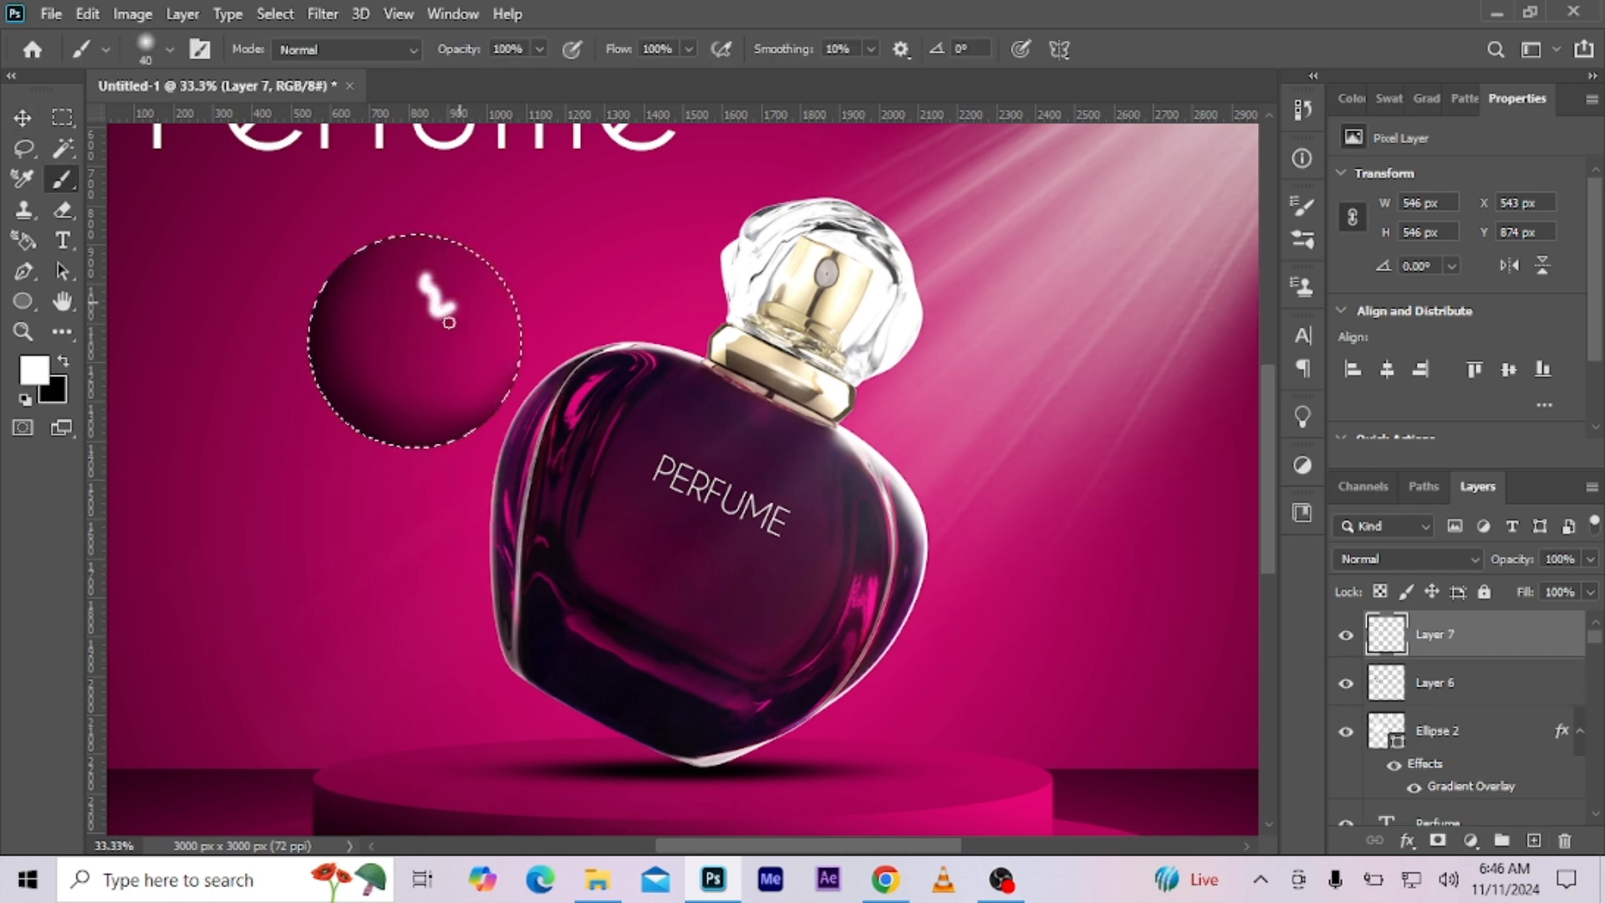
Soften the sphere's highlight with a Gaussian Blur of about 49.8 px and clear the selection.
click(333, 14)
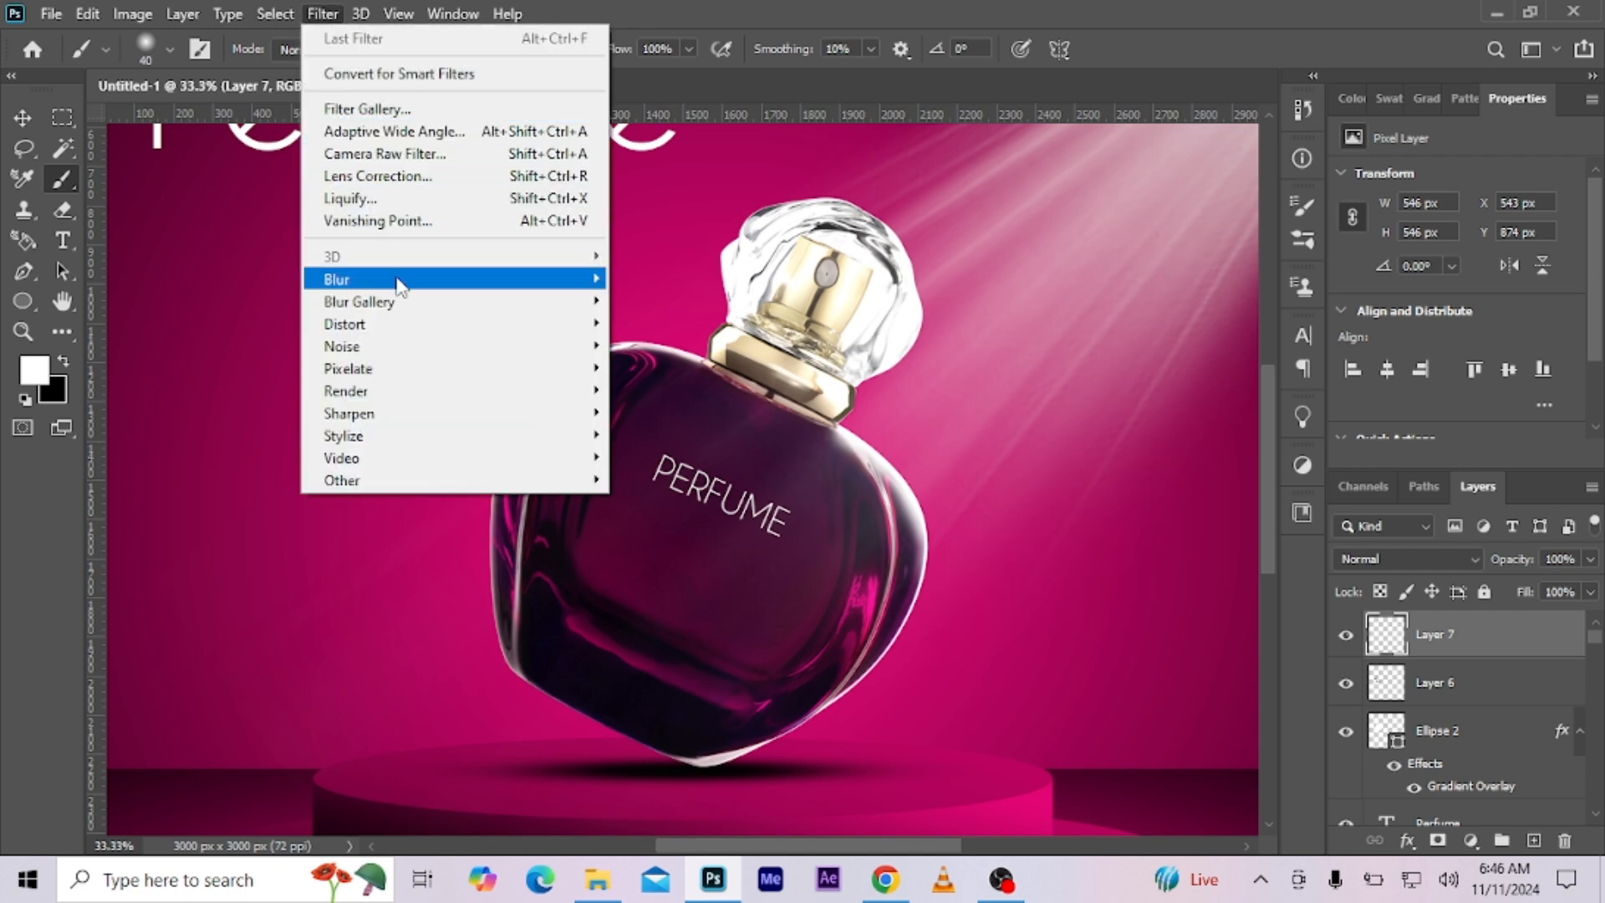
mouse_move(401, 276)
click(661, 377)
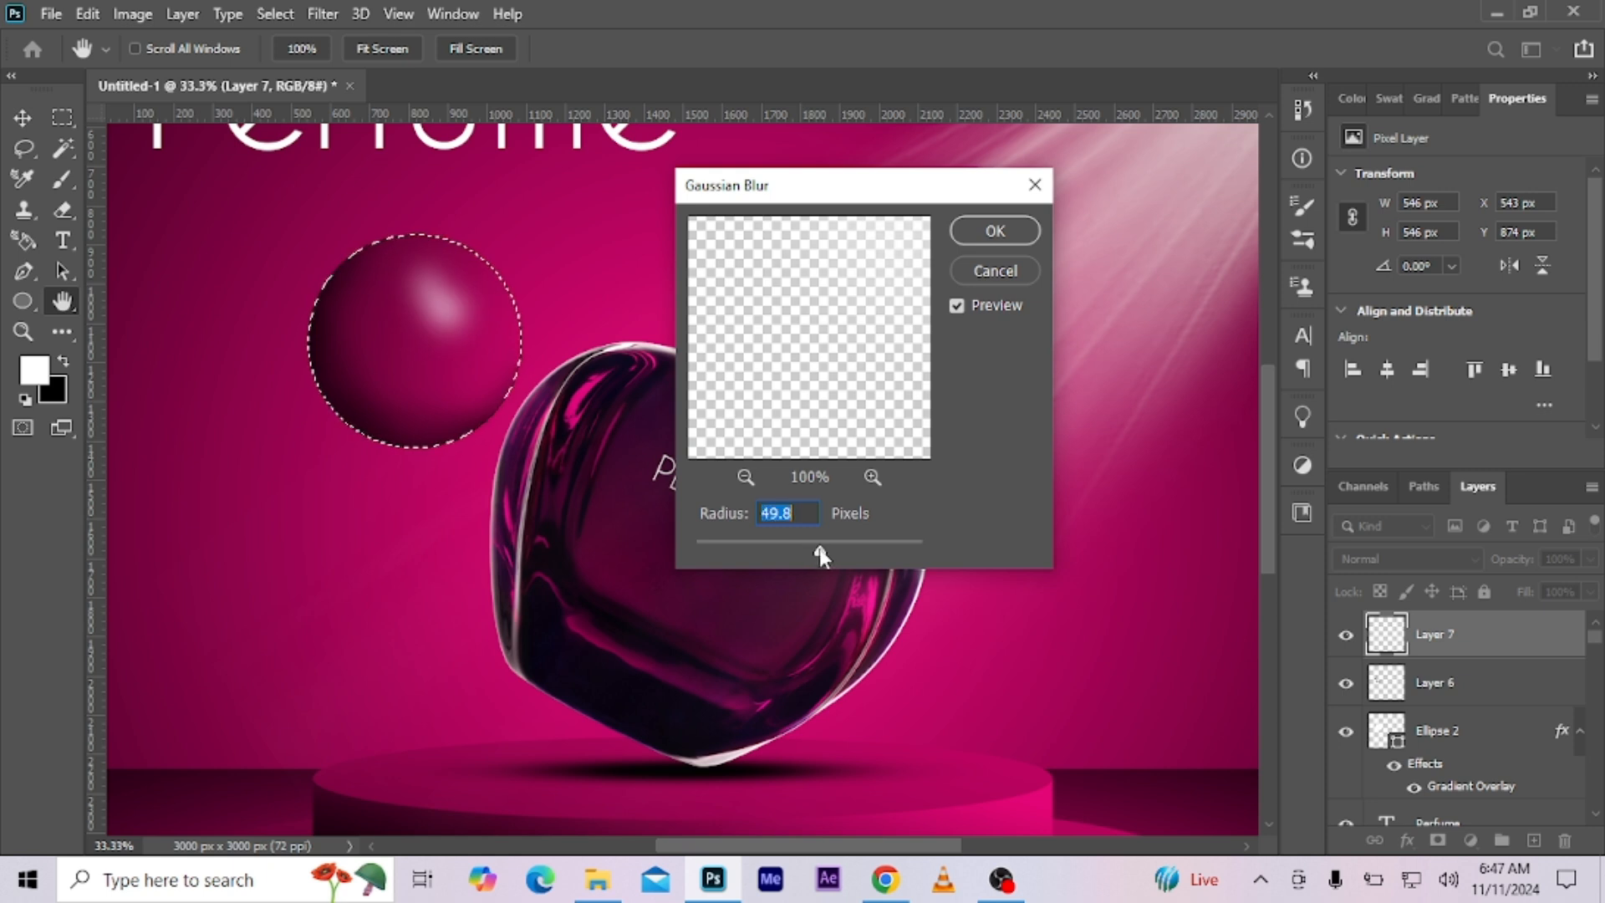
key(Return)
key(ctrl+d)
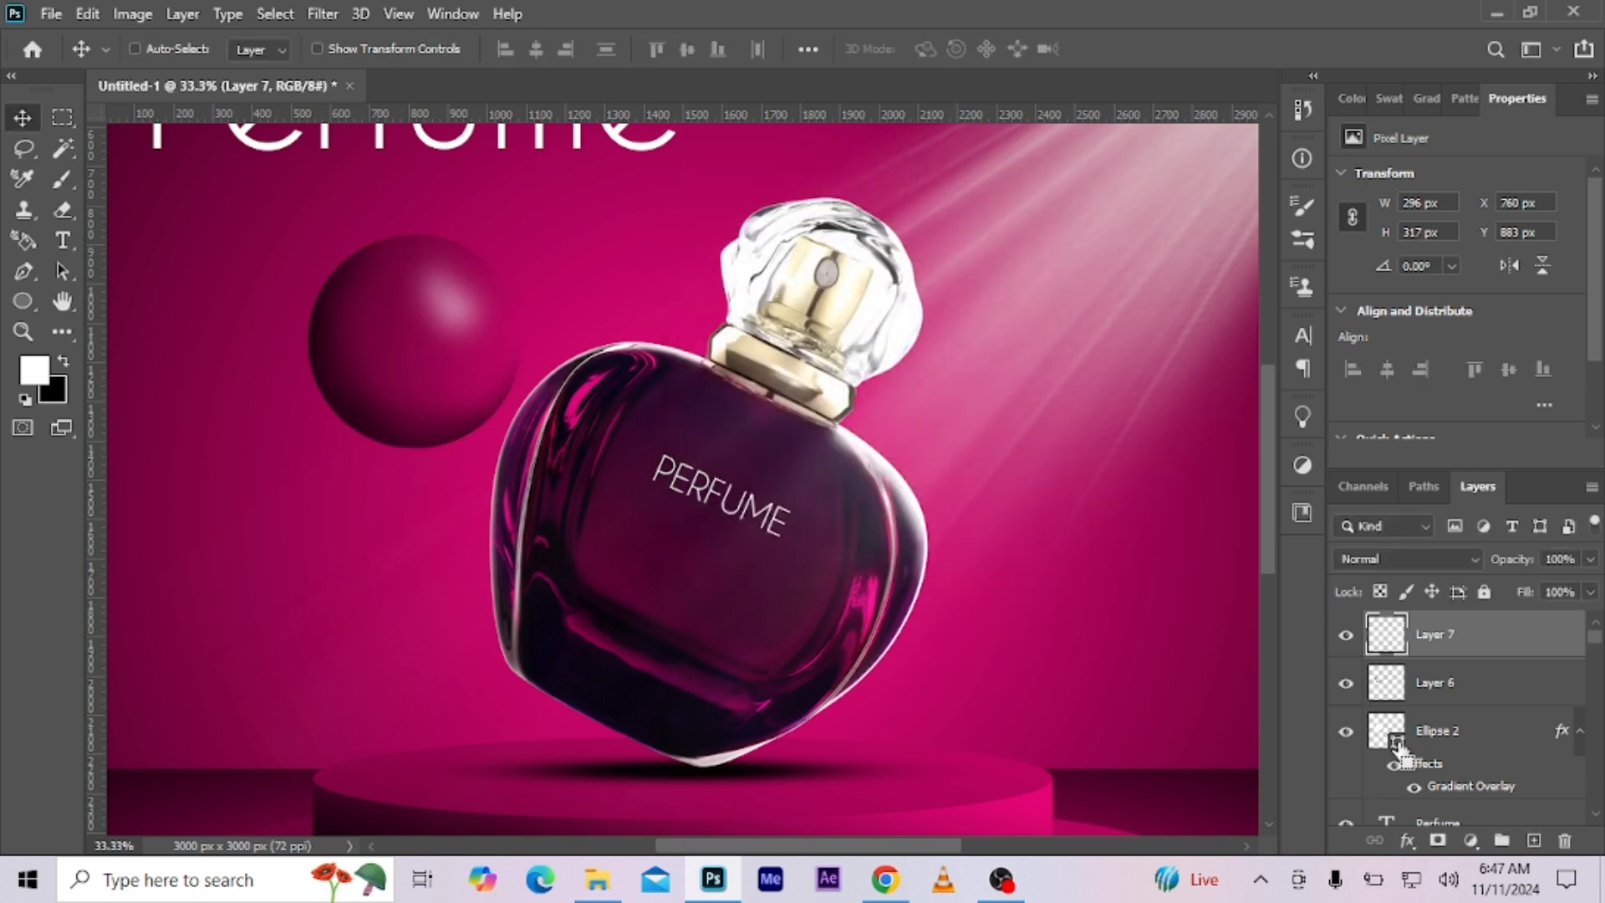
Paint a soft white glow along the selected sphere's right rim with a 175 px brush at 28% opacity, then deselect.
ctrl+click(1398, 747)
click(62, 179)
click(540, 49)
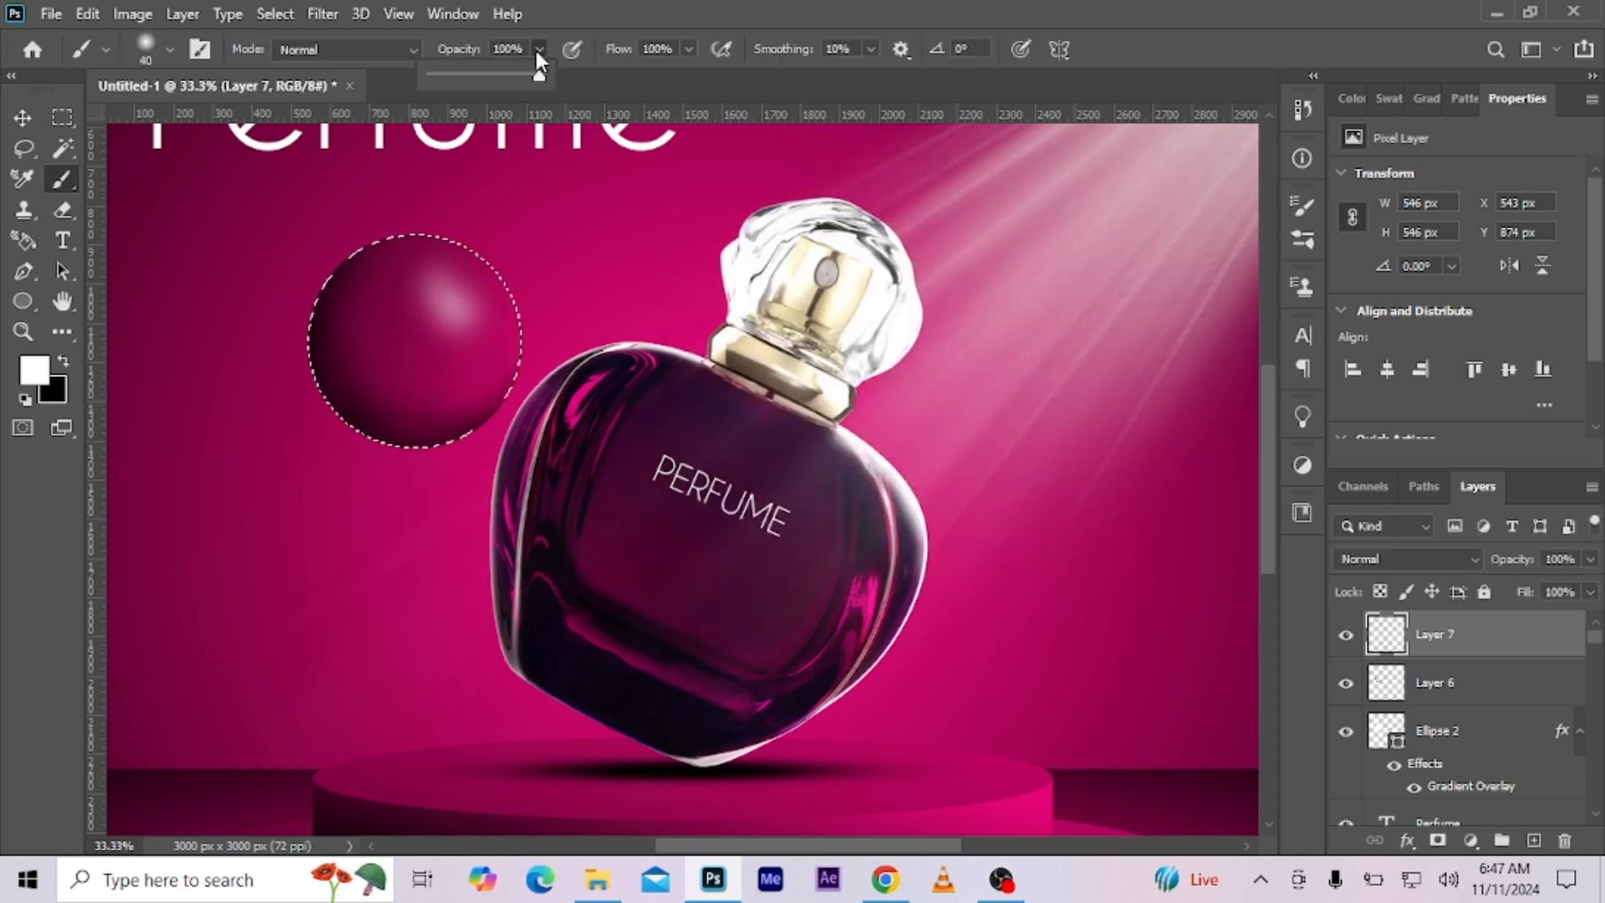
drag(539, 74, 478, 77)
key(bracketright)
key(bracketright)
key(bracketright)
key(bracketright)
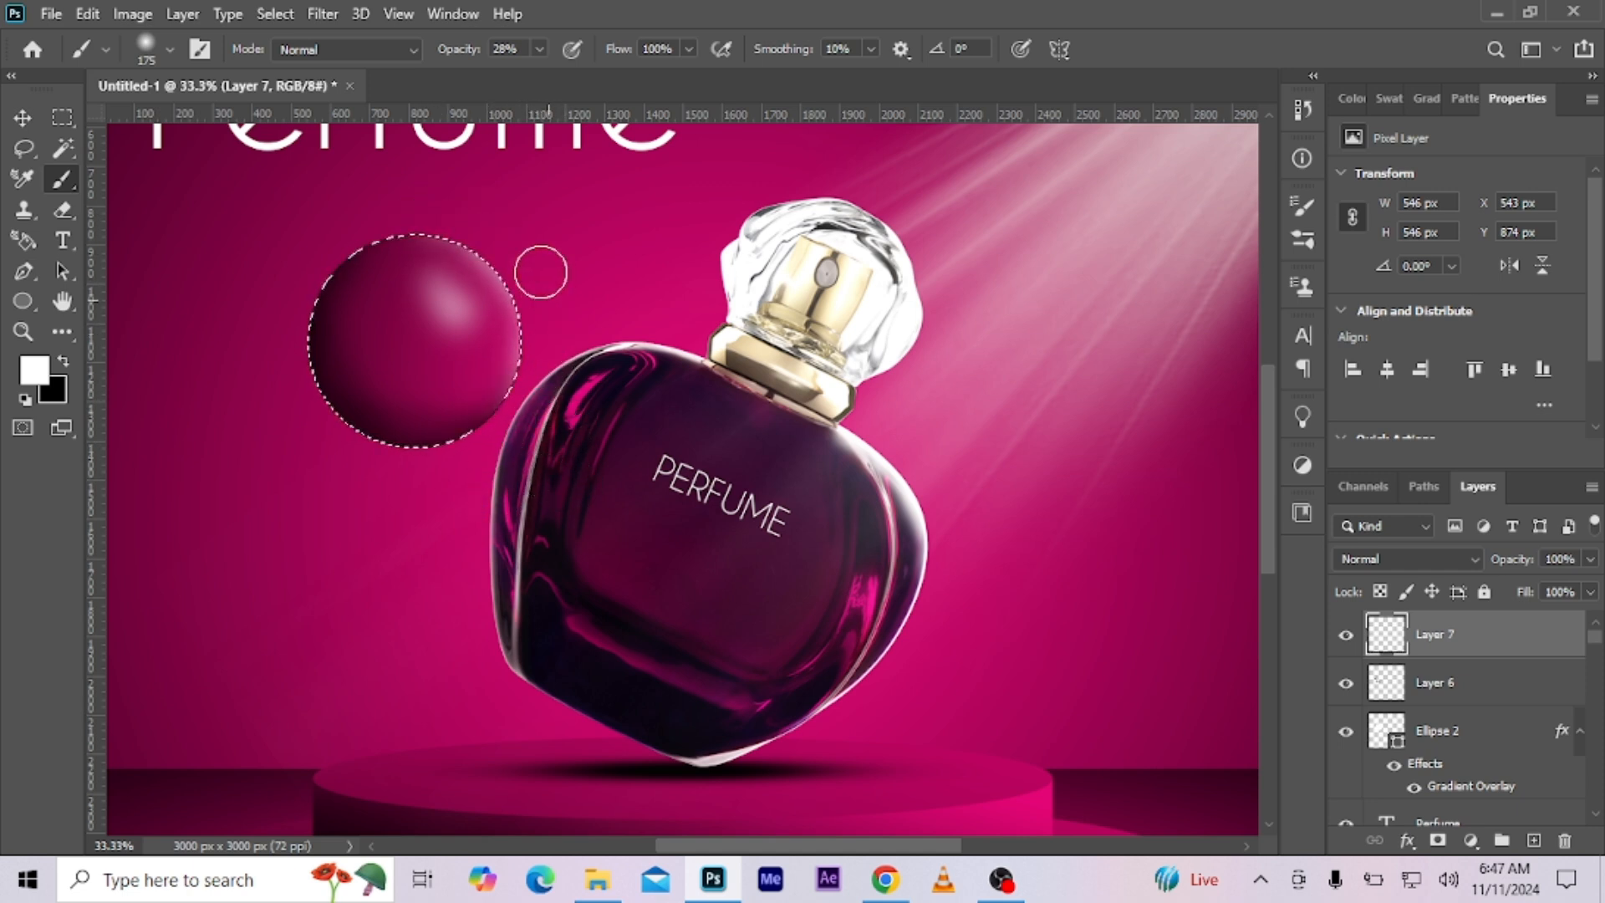
click(22, 120)
key(ctrl+d)
key(ctrl+minus)
key(ctrl+minus)
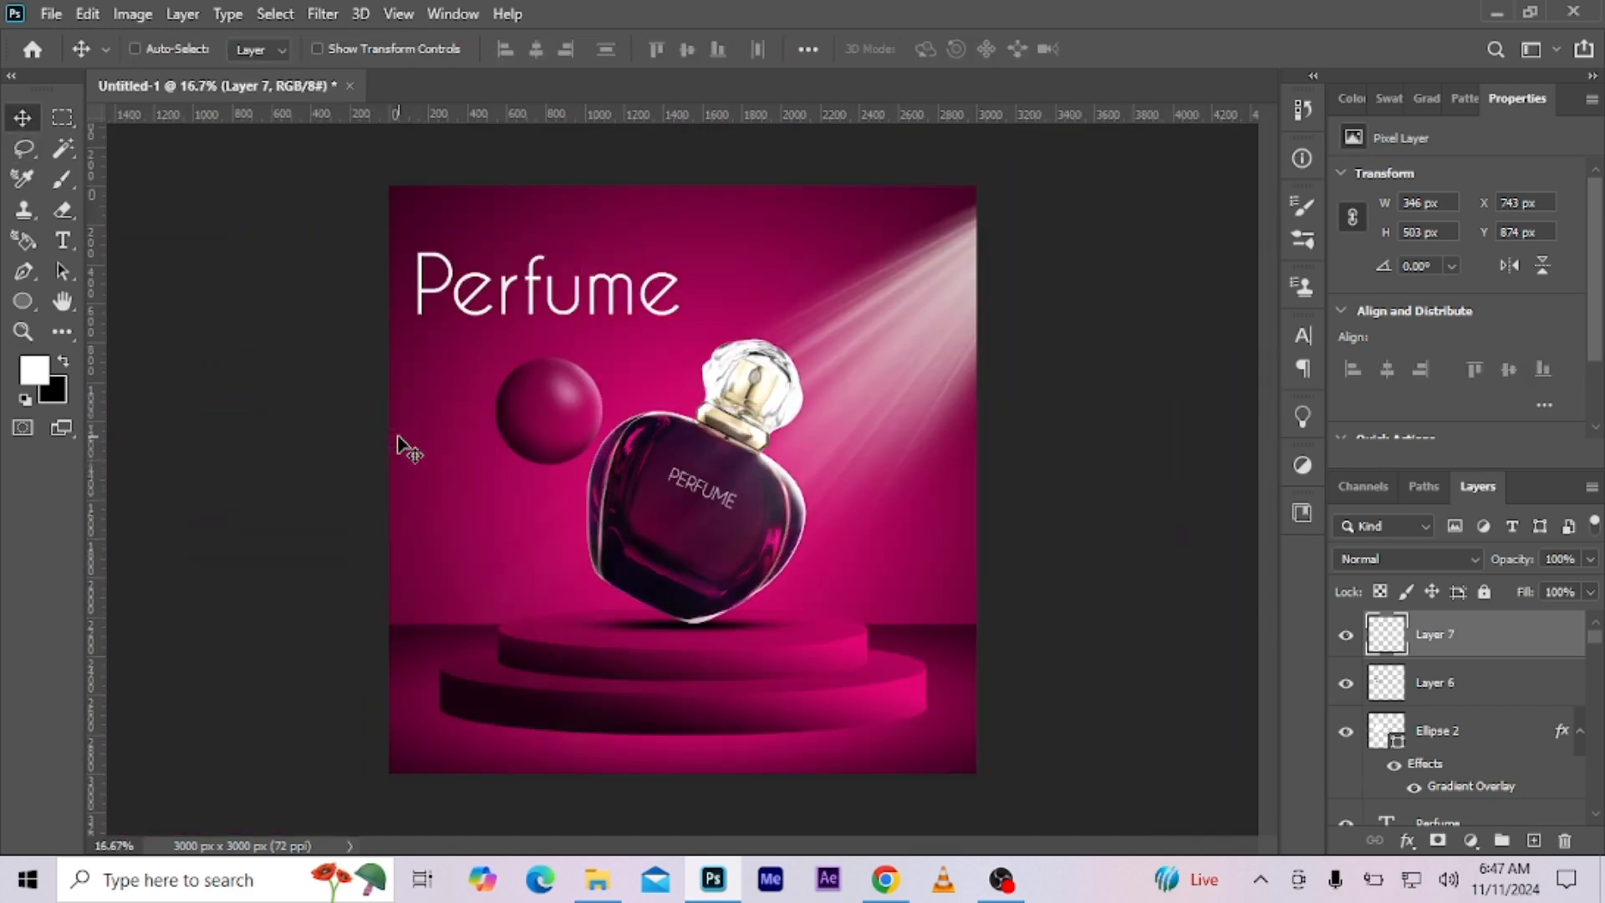
key(ctrl+plus)
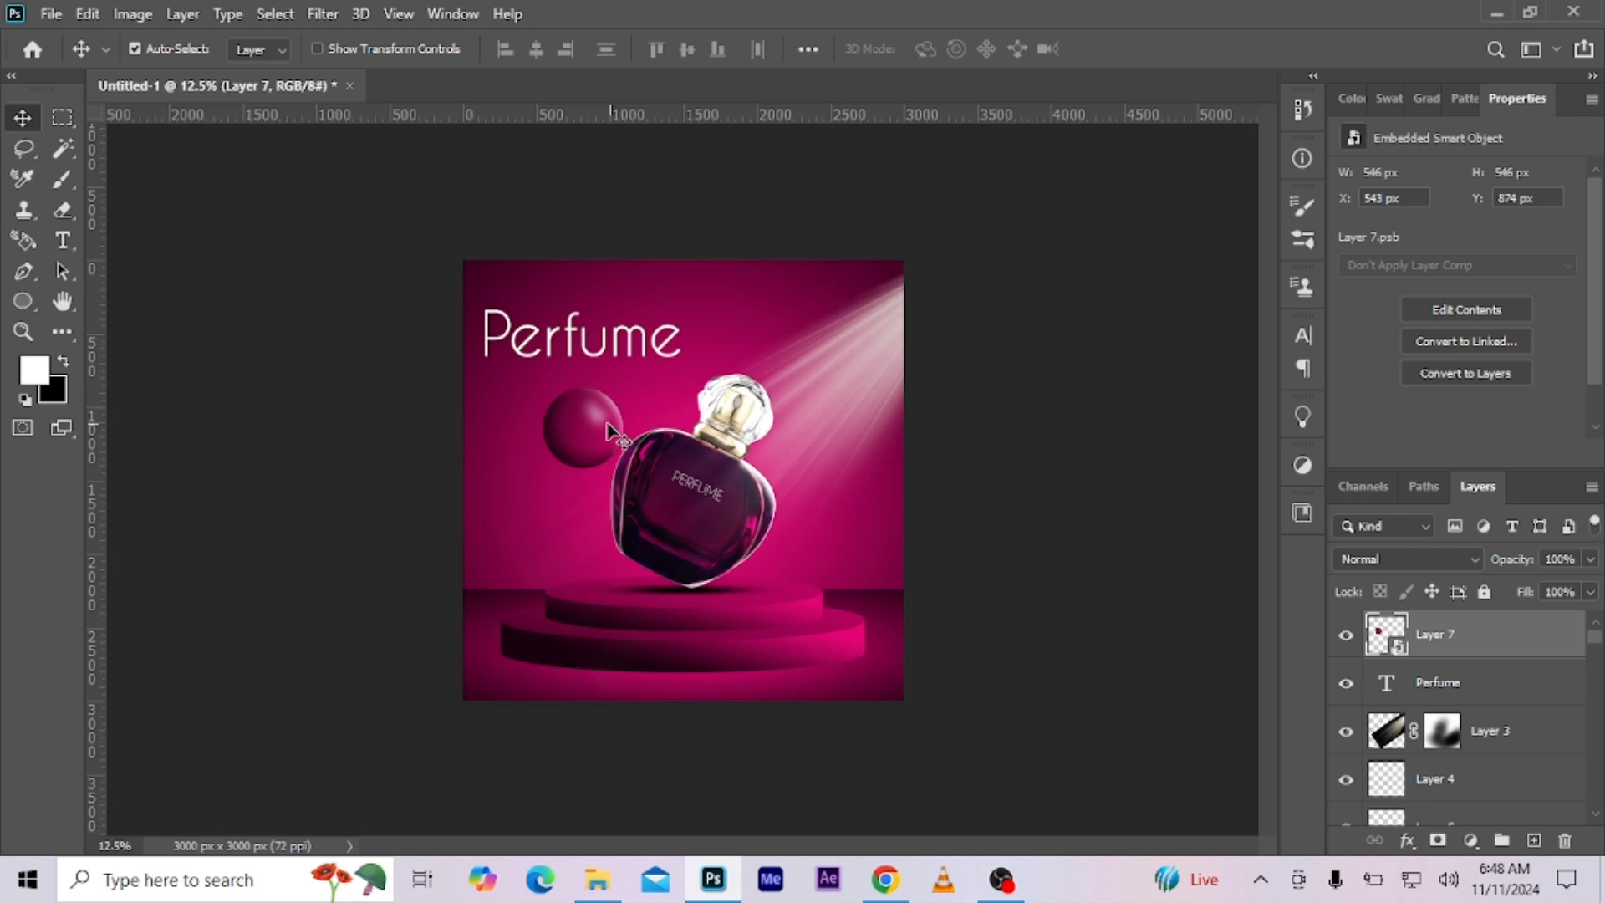
Place the sphere against the bottle's left shoulder with copies at both sides of the podium, and shrink the lower-left copy.
mouse_move(587, 455)
mouse_down()
mouse_move(523, 671)
mouse_move(865, 576)
mouse_move(616, 457)
mouse_up()
click(519, 632)
key(ctrl+t)
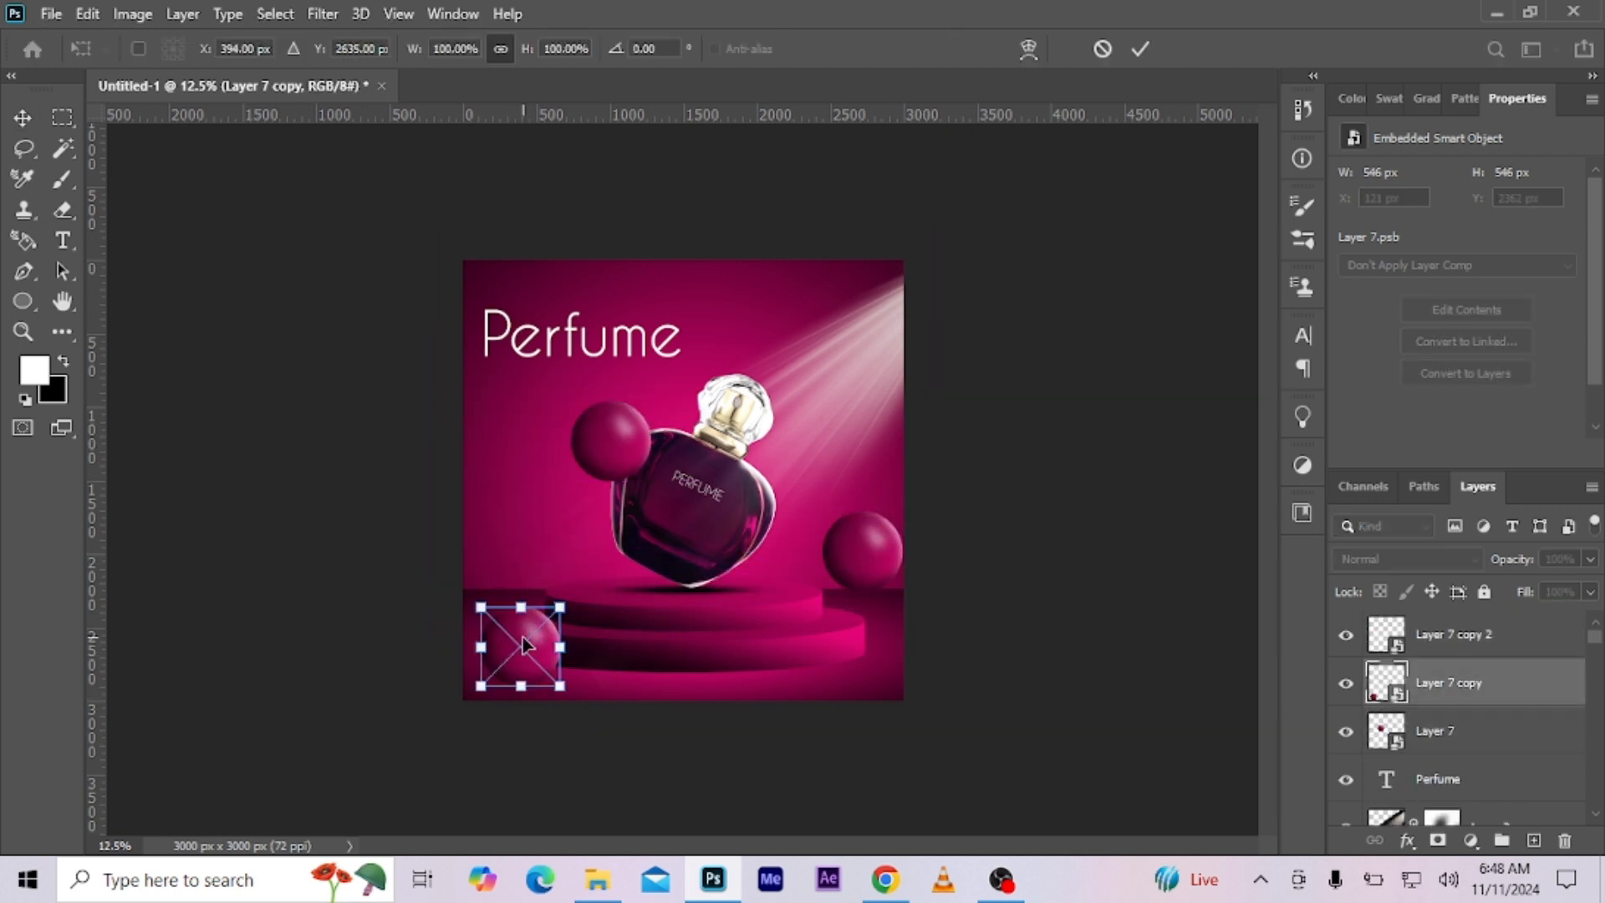
drag(566, 602, 533, 625)
click(1142, 52)
Move the right-hand sphere copy to the podium's right end and scale it to 482 px wide.
drag(866, 559, 901, 550)
key(ctrl+t)
click(1140, 50)
key(ctrl+plus)
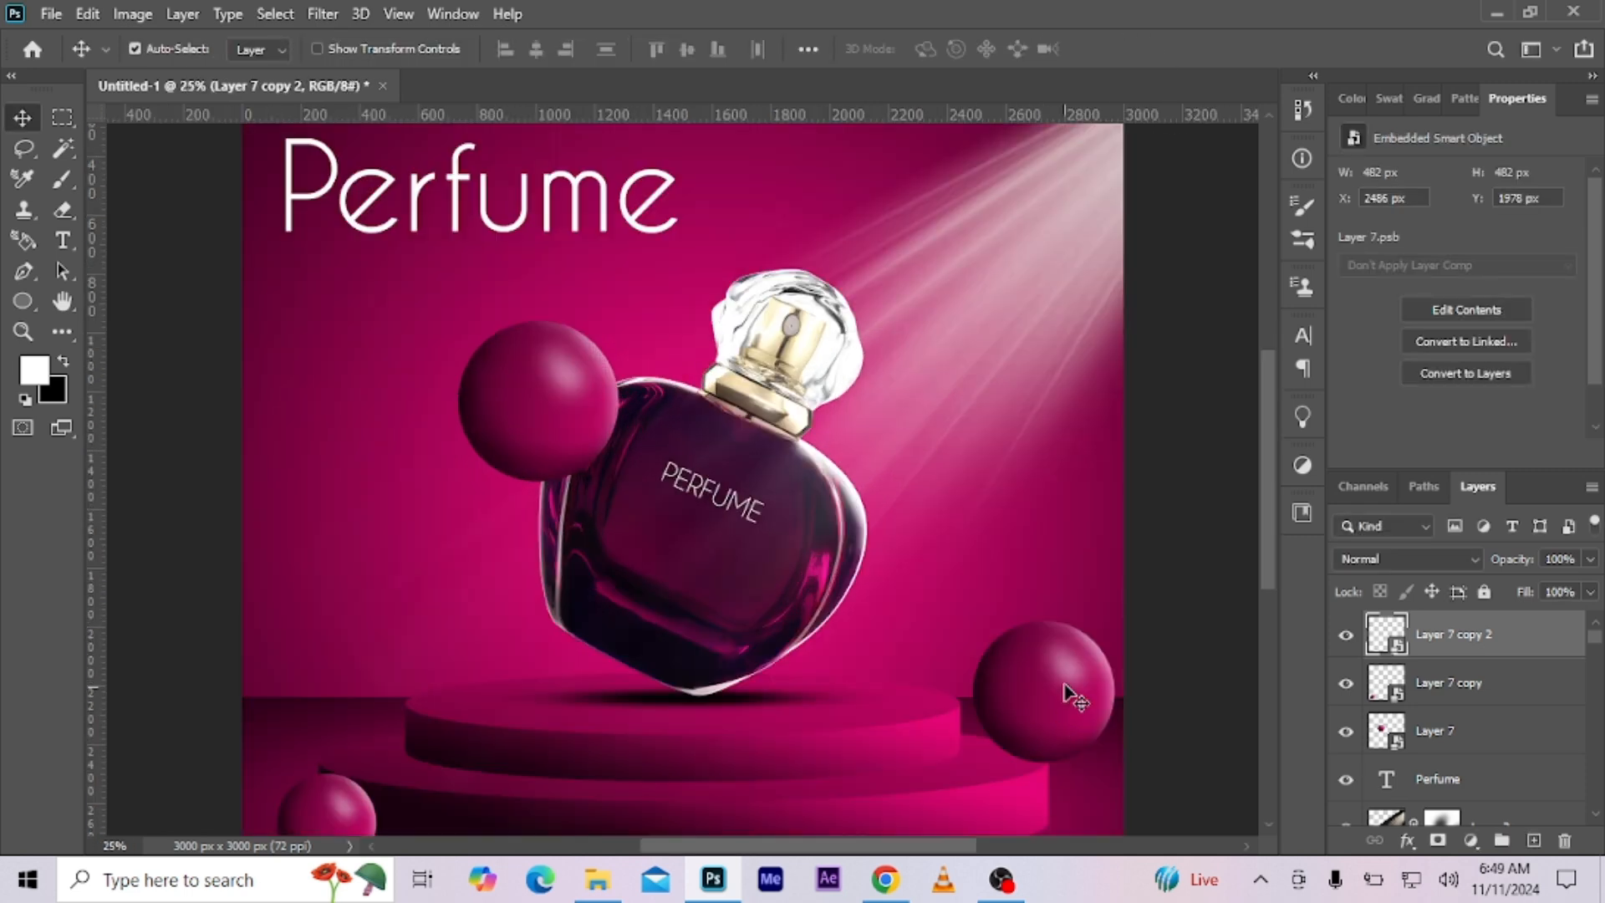
Shrink the right-hand sphere slightly more and adjust its position beside the podium's upper tier.
key(ctrl+t)
drag(962, 598, 960, 595)
drag(1015, 657, 1015, 669)
click(1141, 54)
Move the layer of the sphere beside the bottle down the stack to just above the Ramp 1 group, behind the bottle.
click(1486, 727)
scroll(1485, 719, down, 3)
scroll(1478, 721, down, 6)
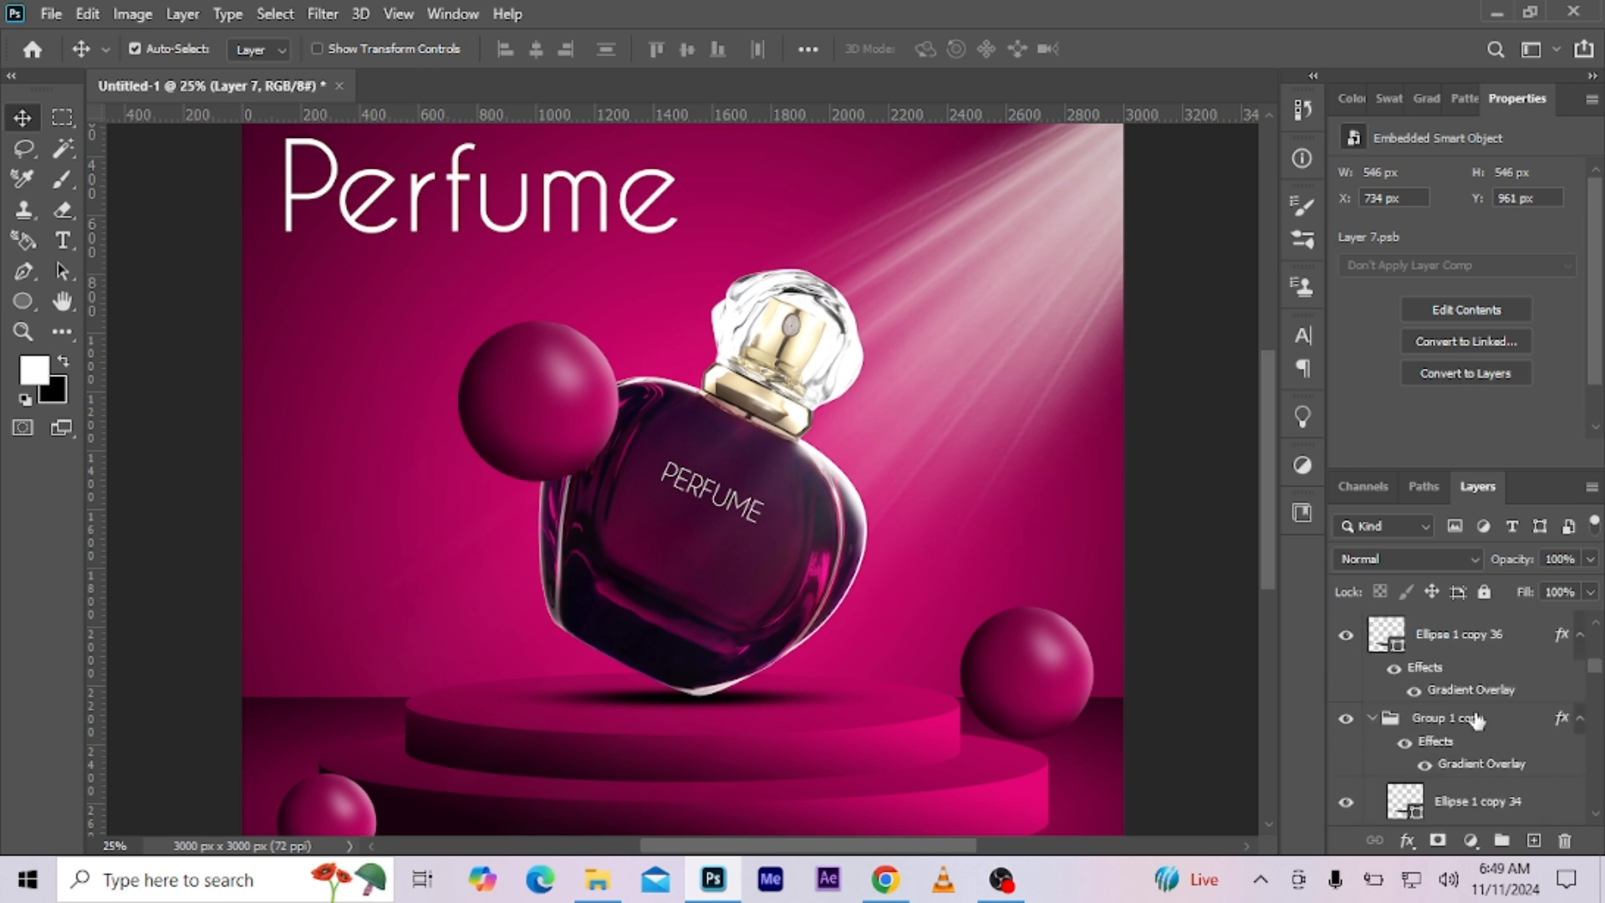
scroll(1459, 731, up, 7)
drag(1459, 650, 1516, 699)
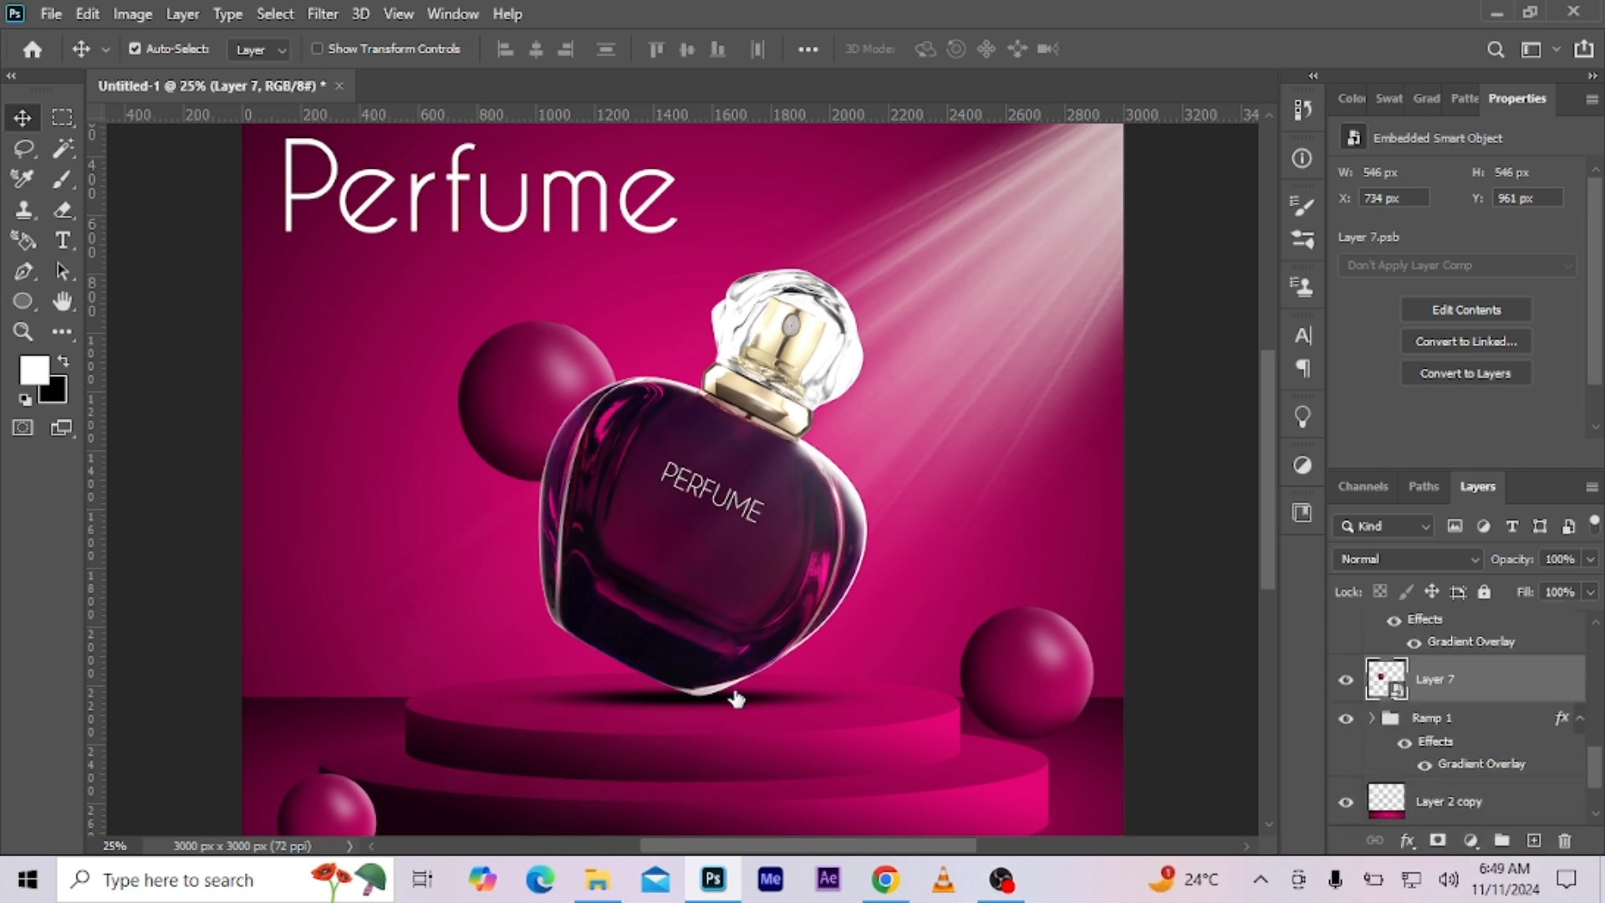
Shift the sphere behind the bottle's left shoulder slightly upward.
key(ctrl+minus)
key(ctrl+minus)
key(ctrl+z)
mouse_move(587, 420)
mouse_down()
mouse_move(617, 477)
mouse_move(586, 425)
mouse_move(610, 409)
mouse_move(619, 363)
mouse_move(577, 395)
mouse_up()
key(ctrl+plus)
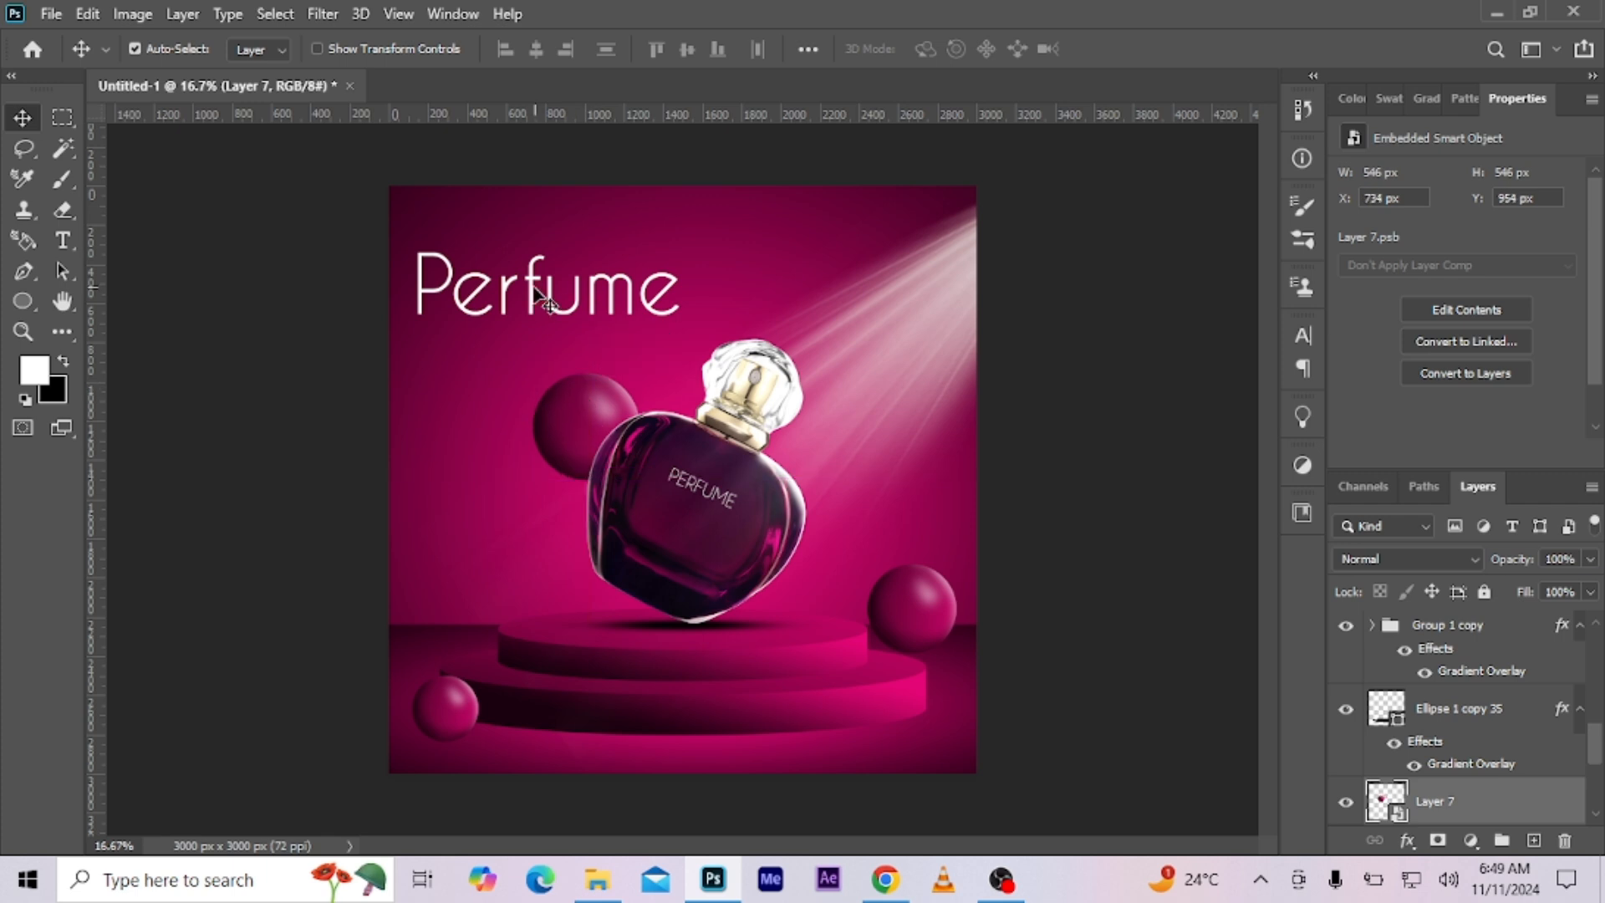
Duplicate the "Perfume" title directly below itself and change the upper line's text to "Elegent".
drag(535, 288, 568, 372)
key(t)
click(565, 270)
key(ctrl+a)
text(Elegent)
key(ctrl+Return)
key(v)
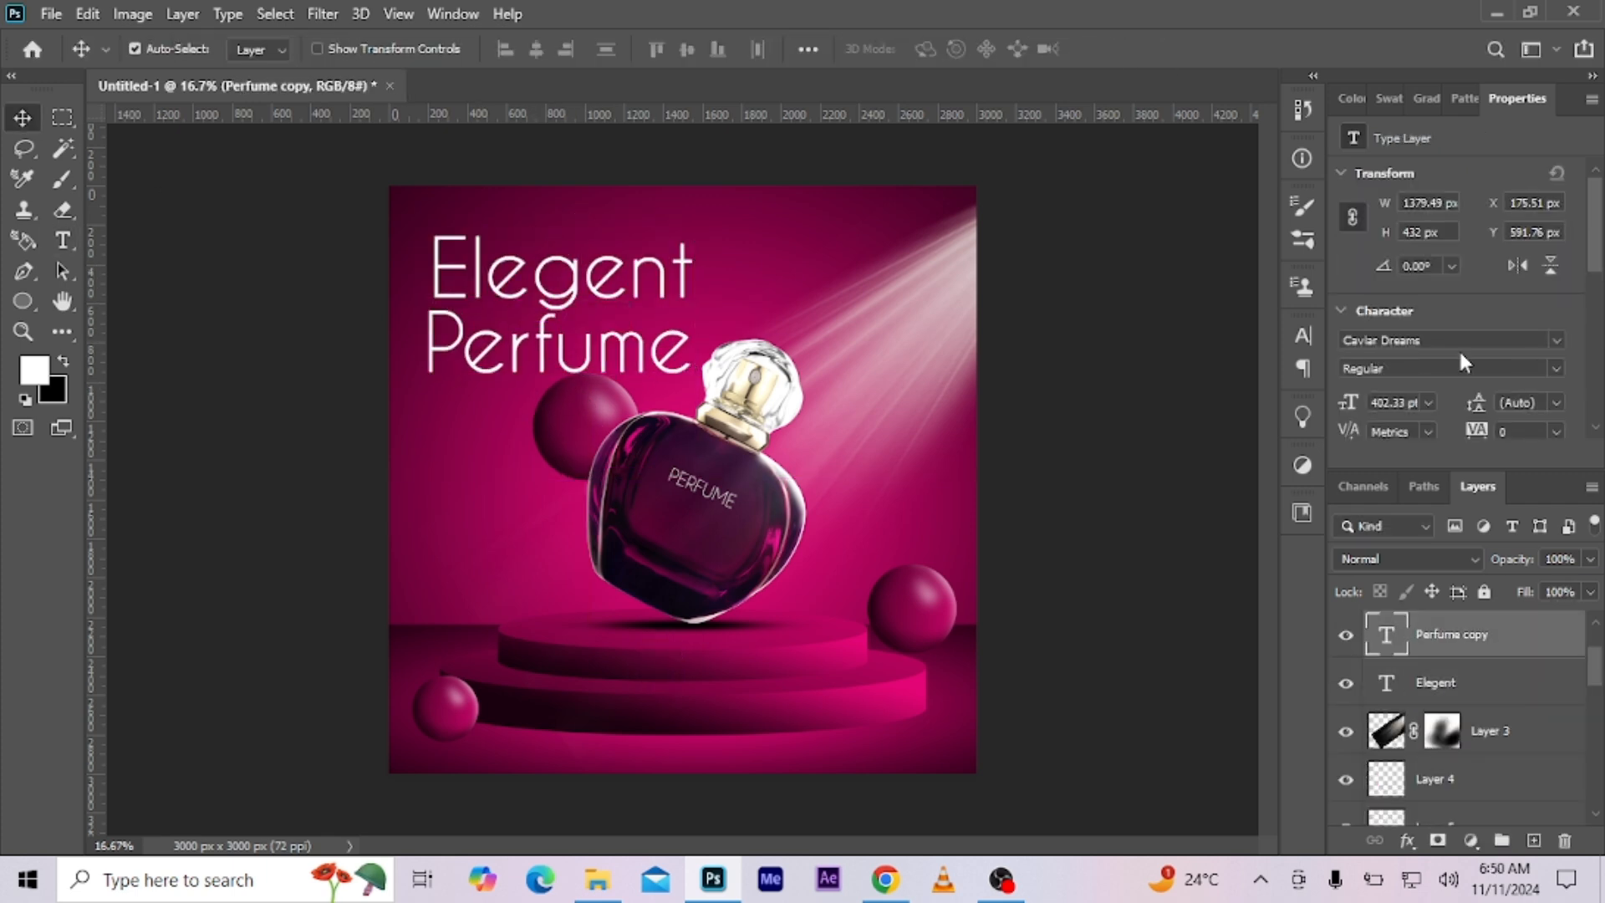
Set the "Perfume" title line in the Handycheera font, move it up slightly and enlarge it a little.
click(1557, 340)
click(1131, 452)
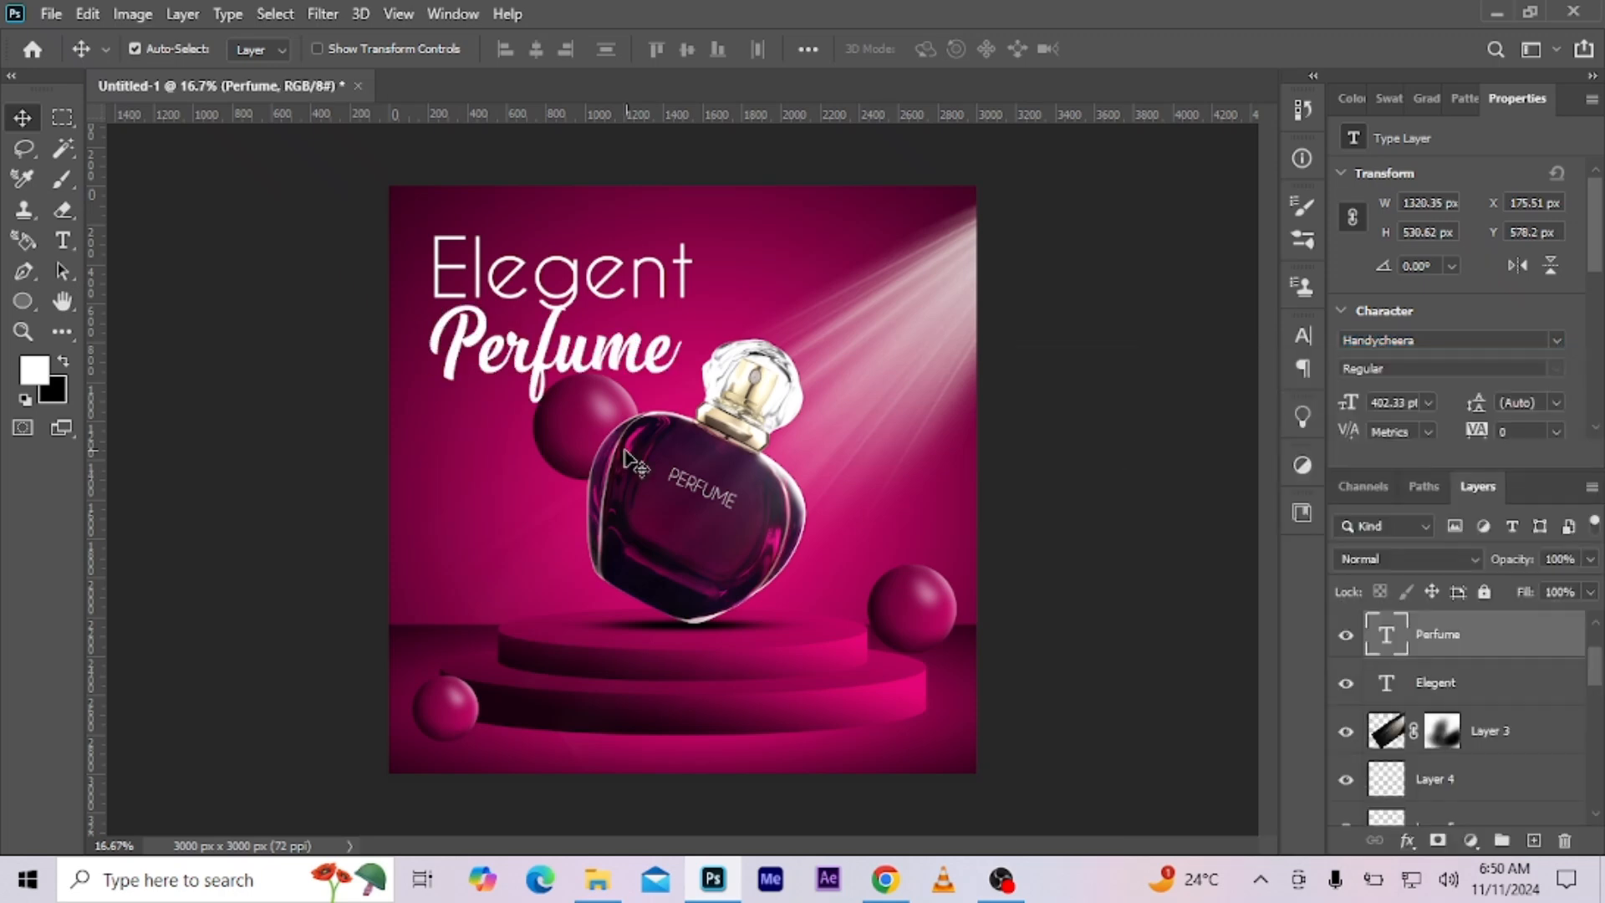
drag(525, 366, 524, 337)
key(ctrl+t)
mouse_move(678, 373)
alt+mouse_down()
mouse_move(715, 387)
mouse_move(695, 379)
alt+mouse_up()
key(Return)
Shrink "Elegent" above the end of "Perfume", reposition the title, and move the sphere behind the bottle down beside its body.
key(ctrl+t)
drag(440, 239, 590, 232)
click(1163, 49)
click(527, 312)
shift+click(590, 272)
drag(555, 422, 538, 481)
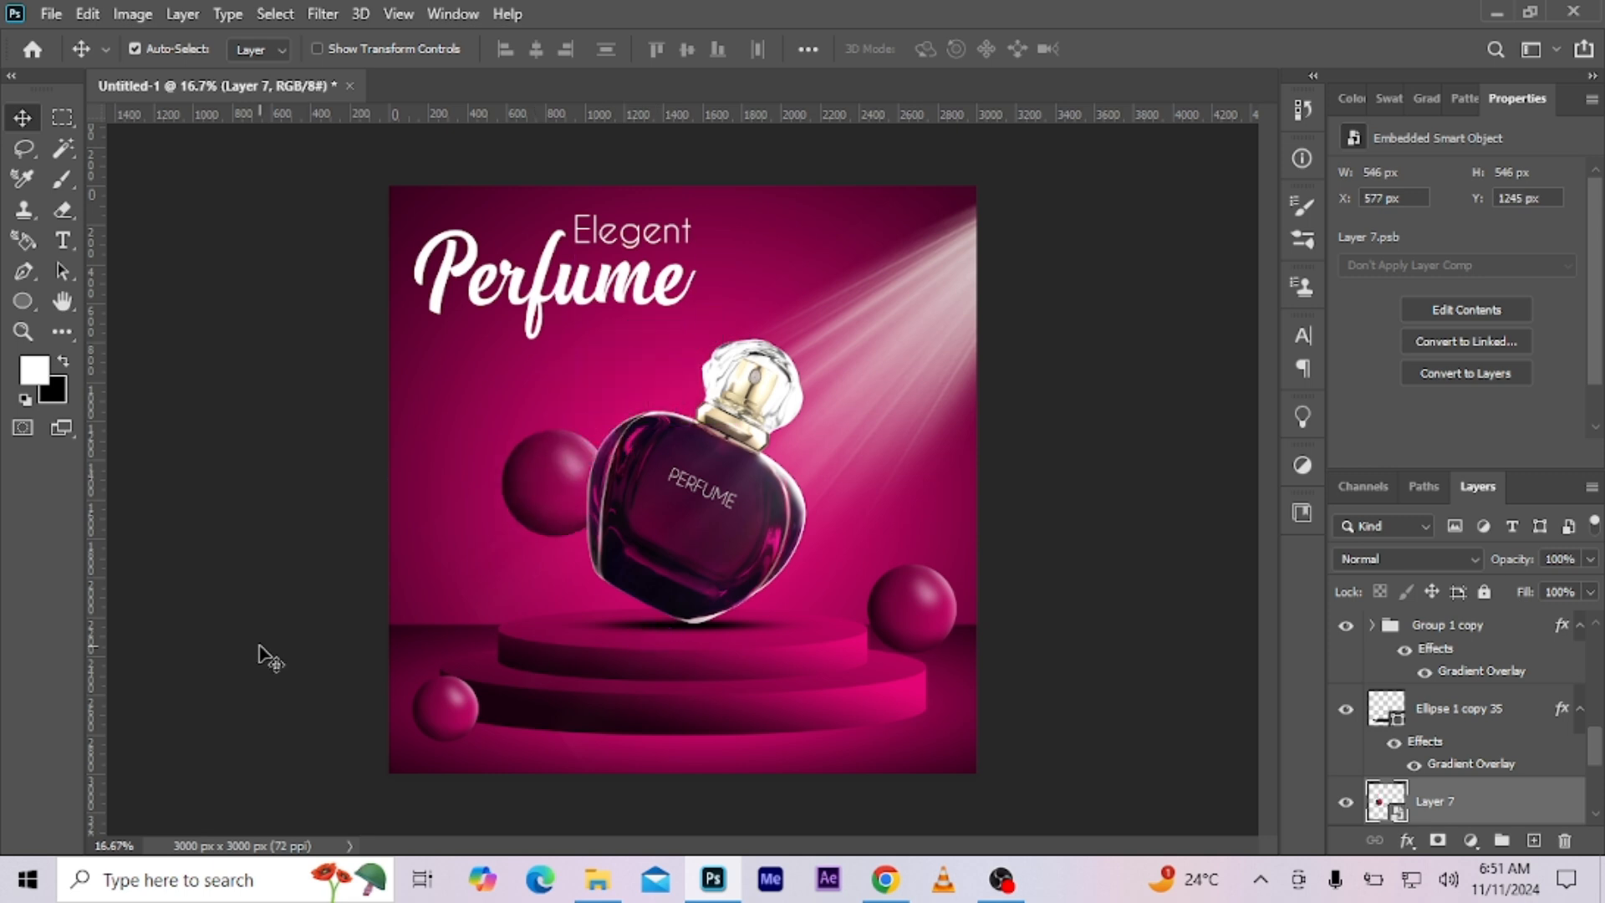
Add a three-line Lorem ipsum paragraph below the title in Caviar Dreams at 60 pt.
click(63, 242)
drag(427, 348, 683, 397)
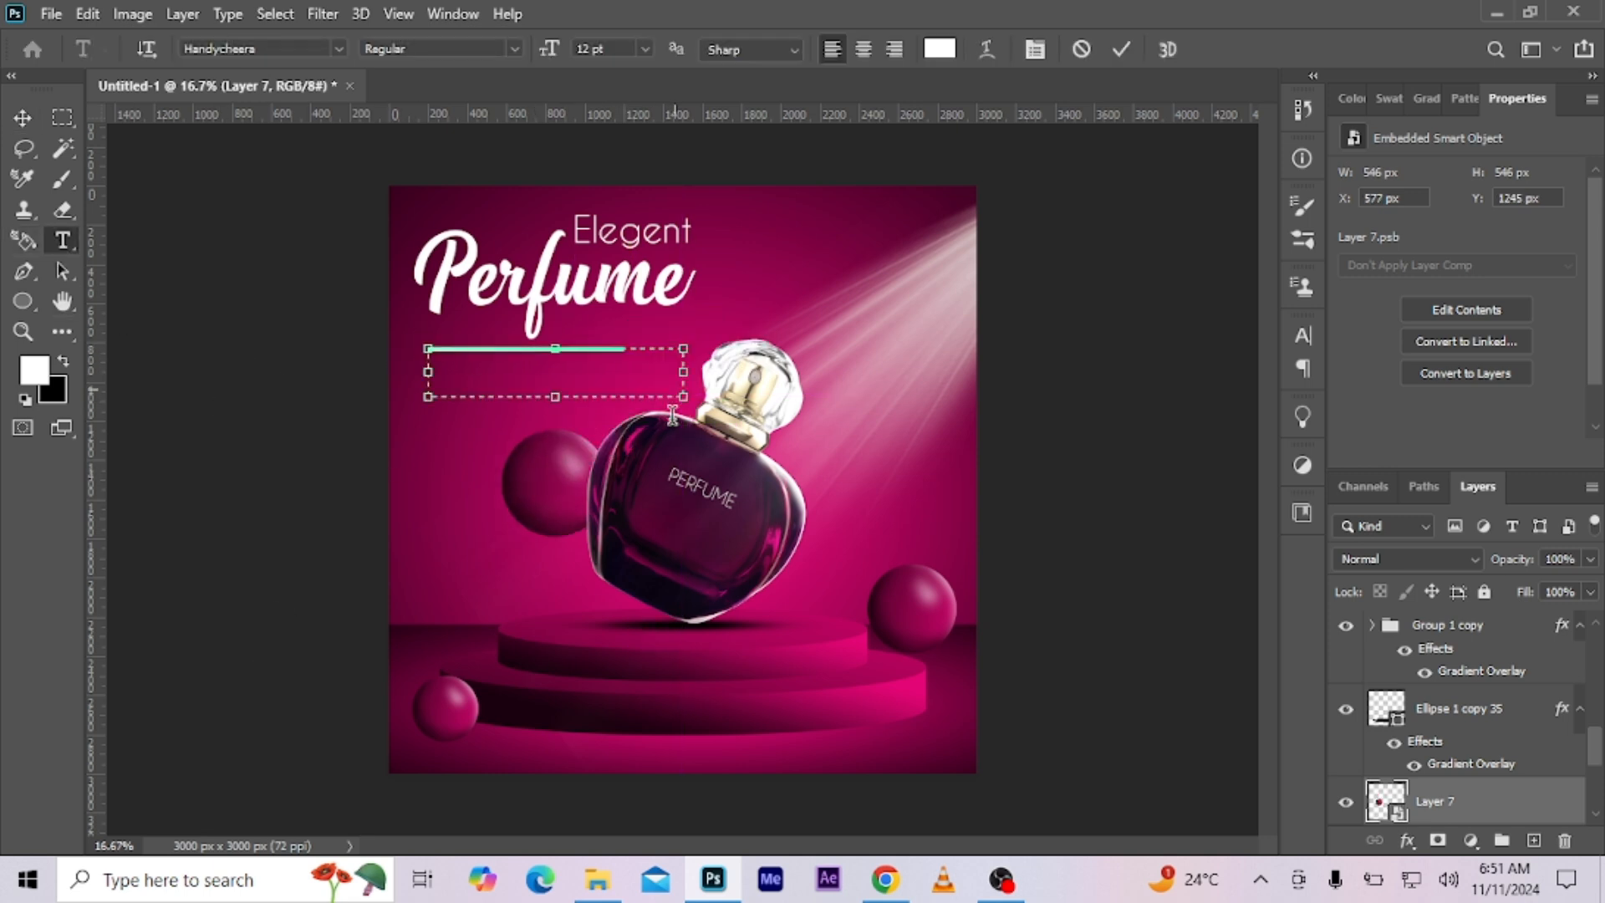
click(1428, 402)
click(1388, 652)
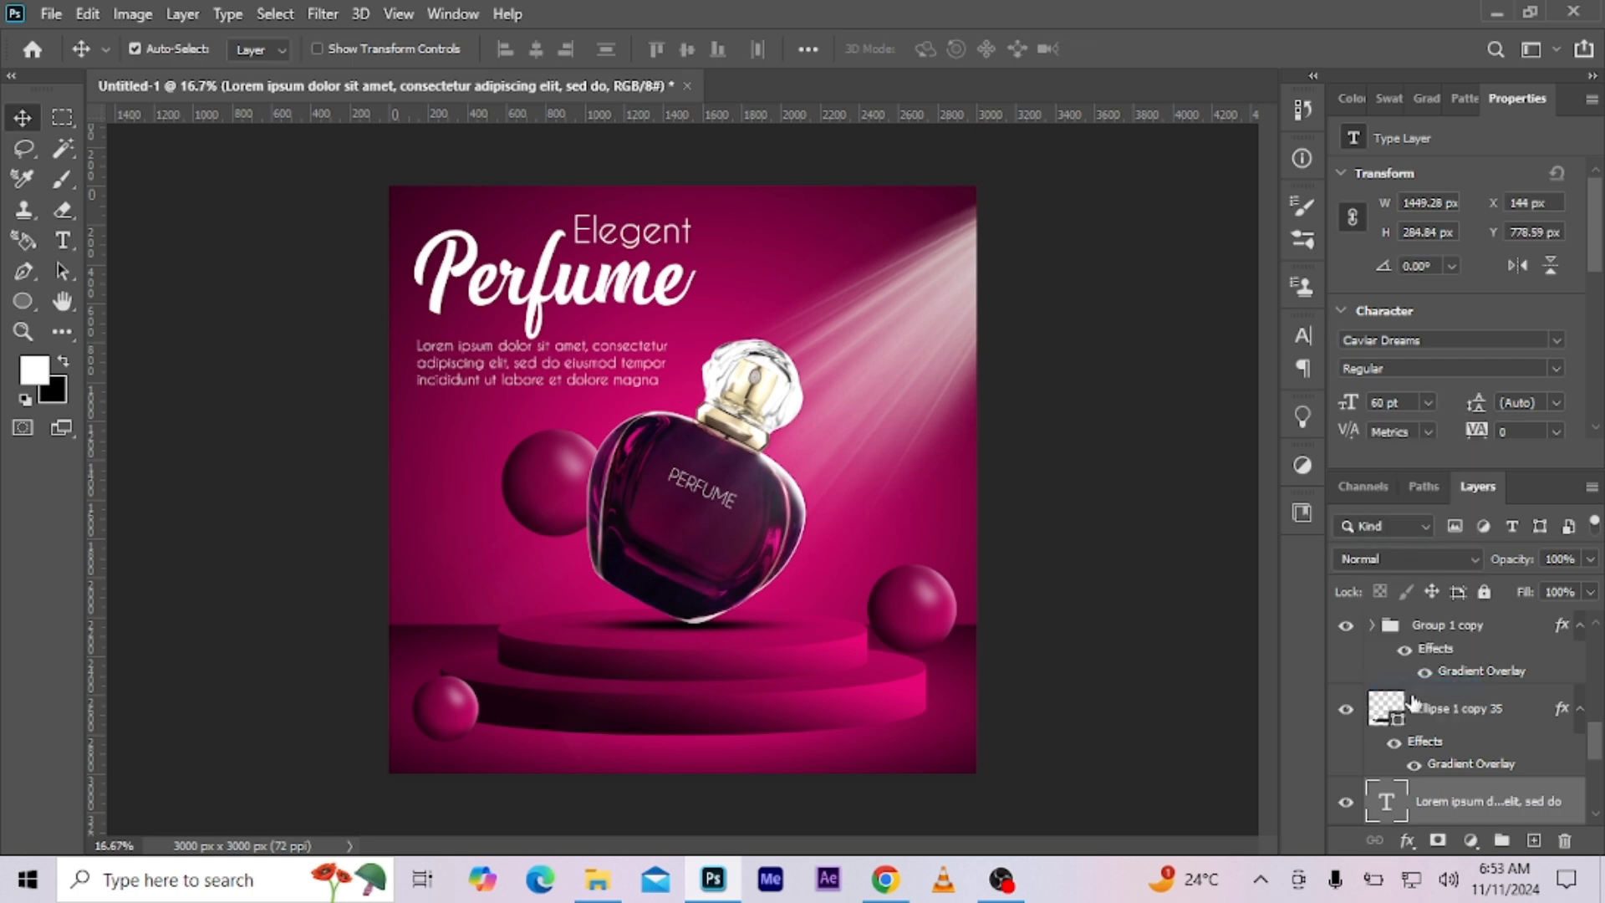
Change the "Perfume" title's font to Playball and adjust its position above the paragraph.
click(527, 280)
click(1554, 341)
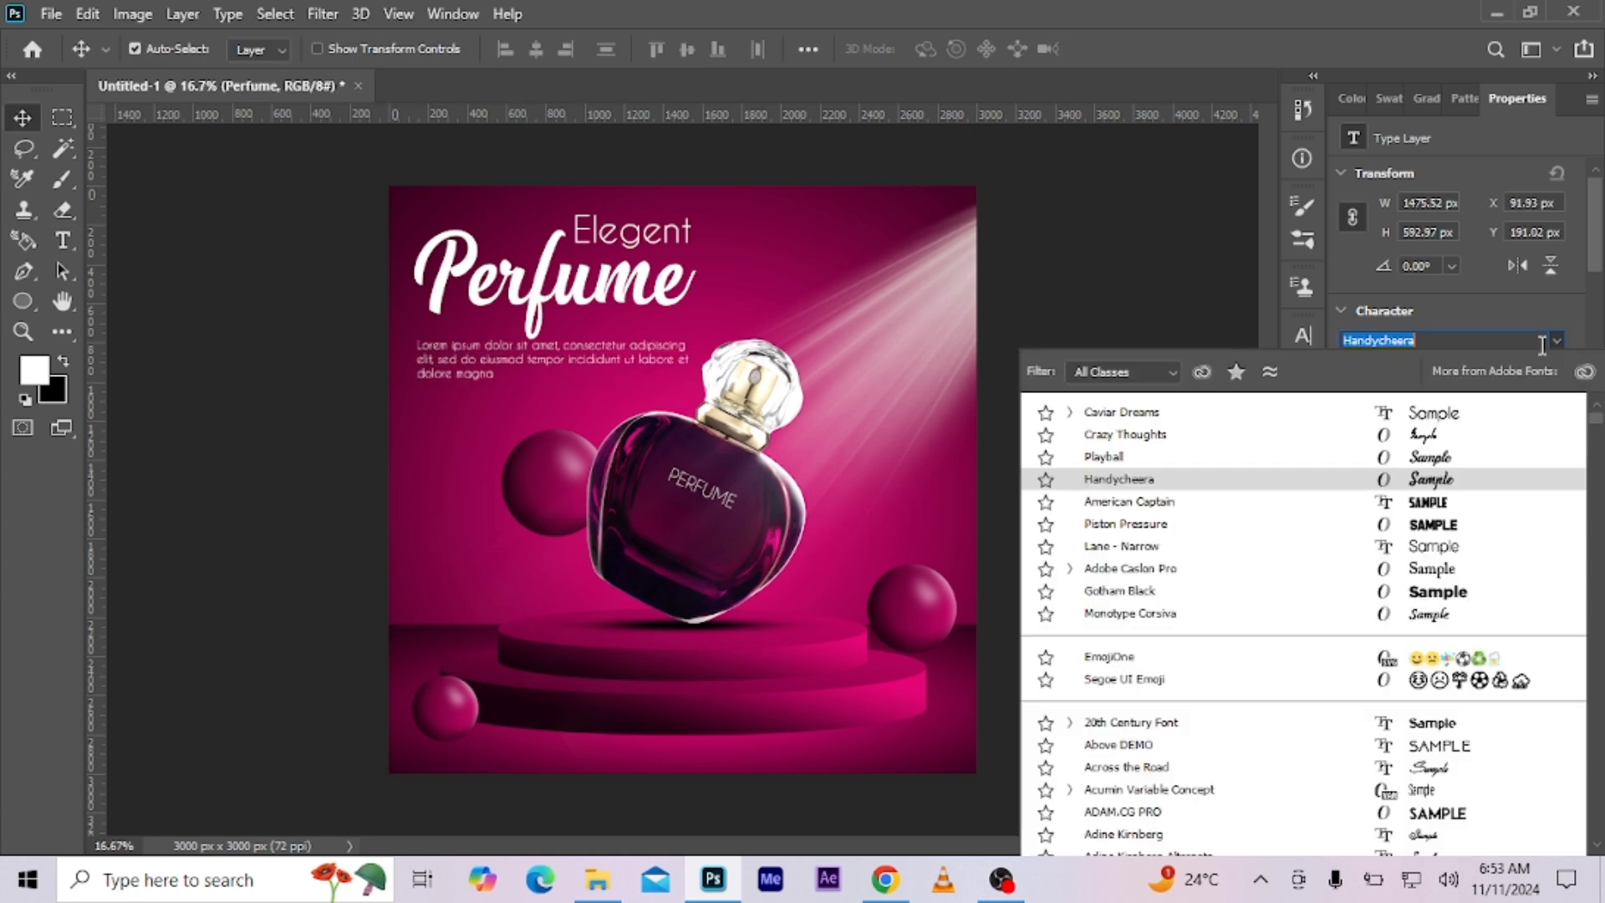
click(1094, 459)
drag(542, 311, 554, 315)
Scale "Elegent" to 87.67%, tuck it above the end of "Perfume", and shift the paragraph slightly left.
drag(631, 230, 691, 232)
key(ctrl+t)
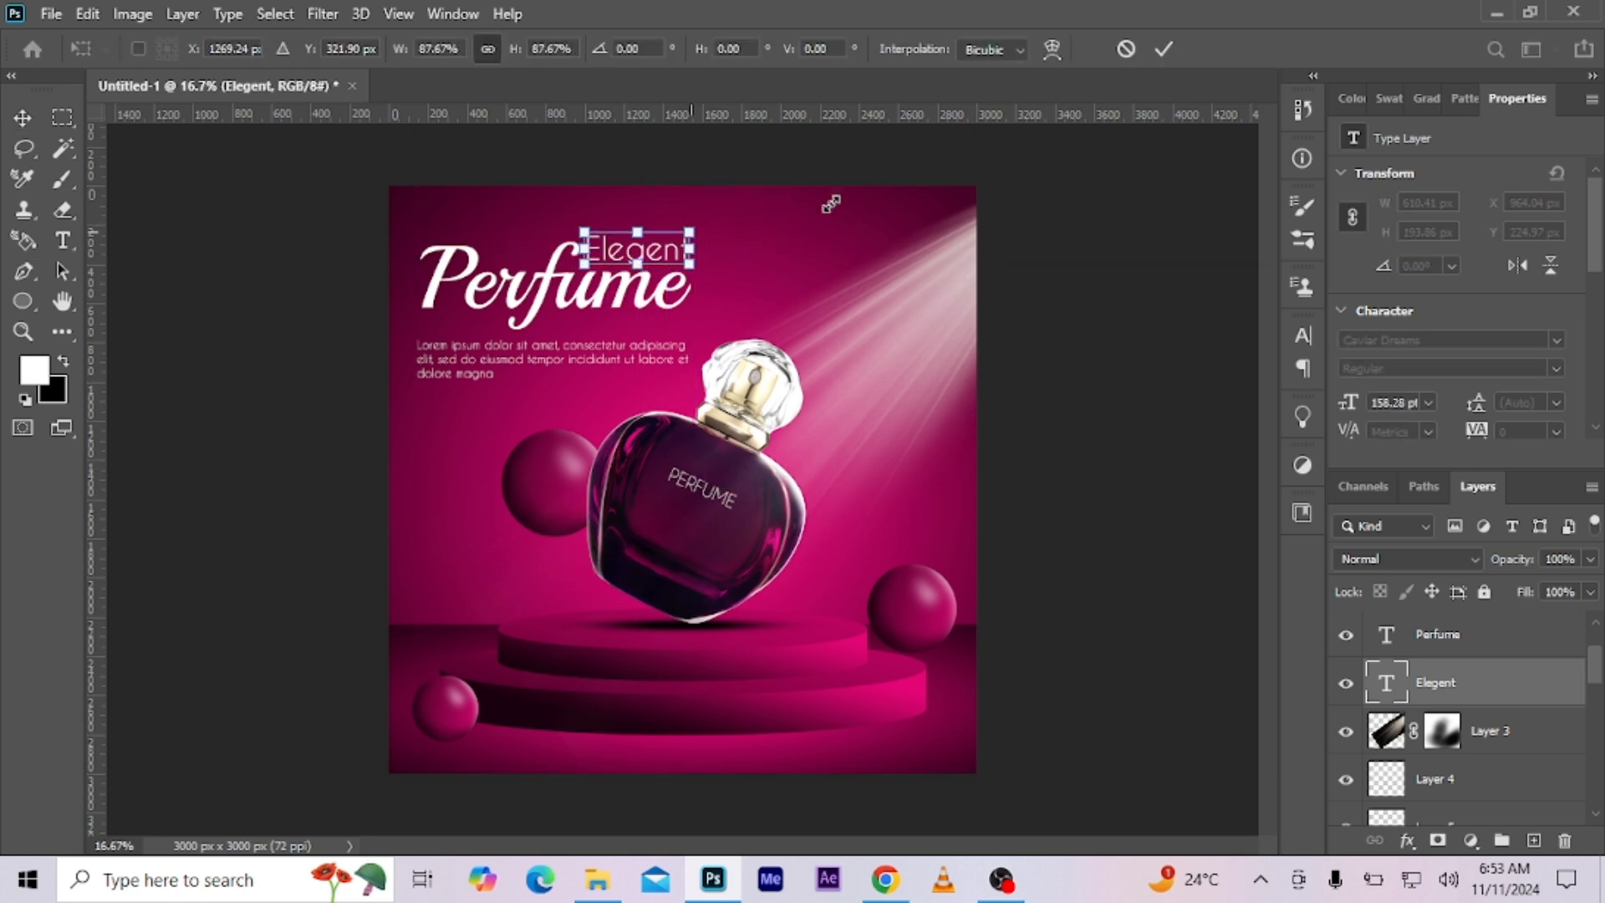
click(1163, 49)
key(Left)
key(Left)
click(552, 358)
drag(552, 358, 550, 358)
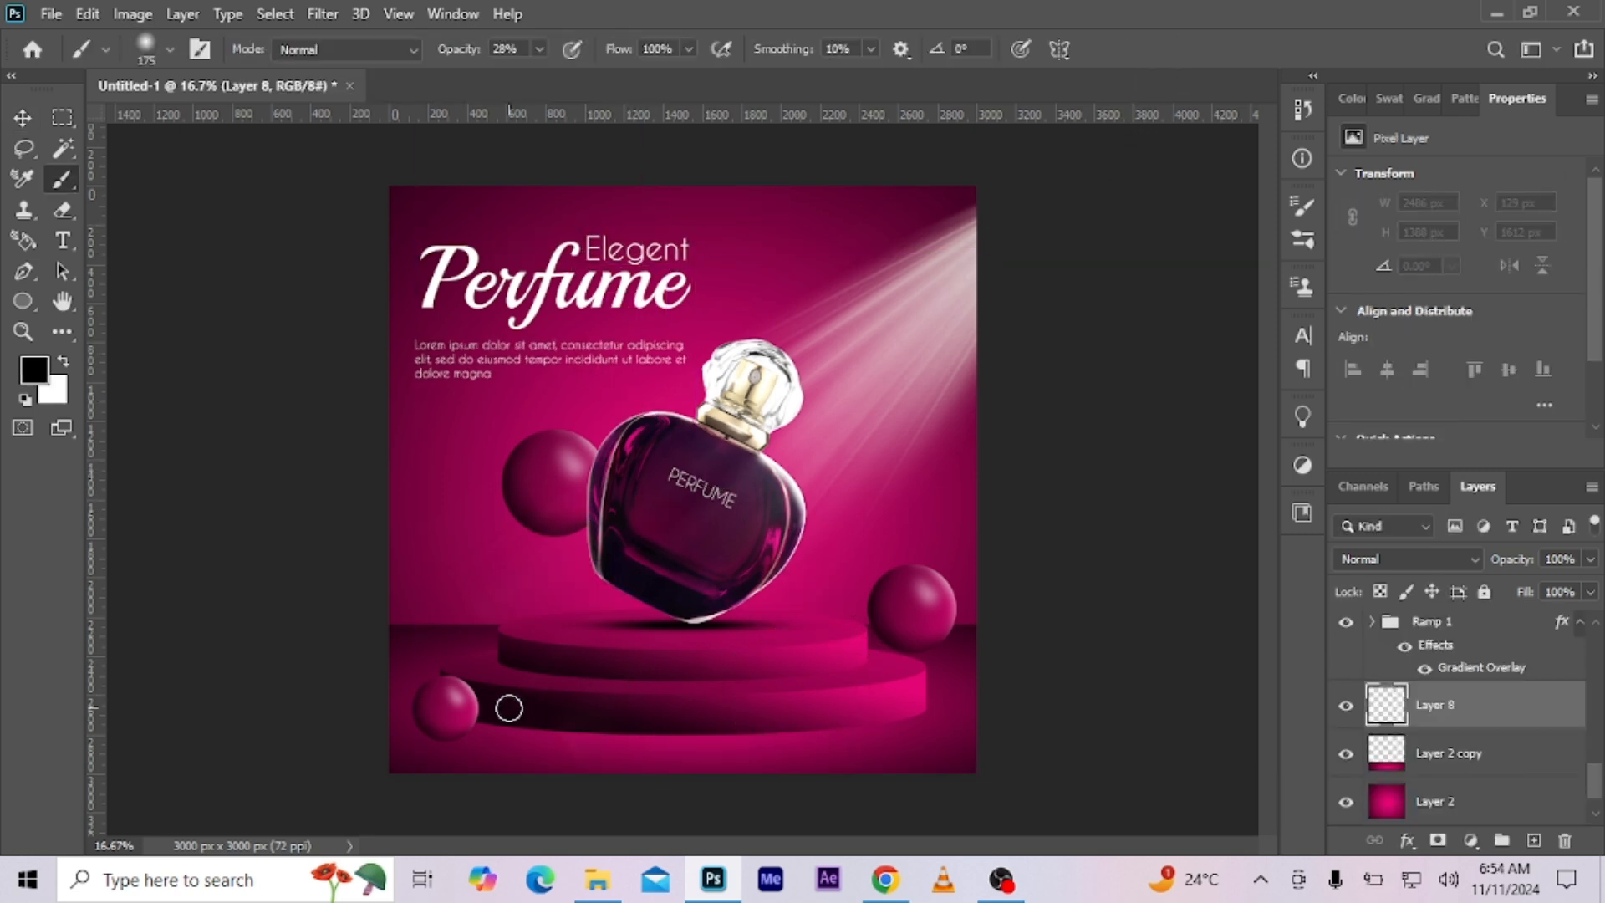
Paint a soft black shadow under the podium's lower tier on Layer 8 with a 200 px brush at 28% opacity.
key(bracketright)
drag(508, 708, 683, 720)
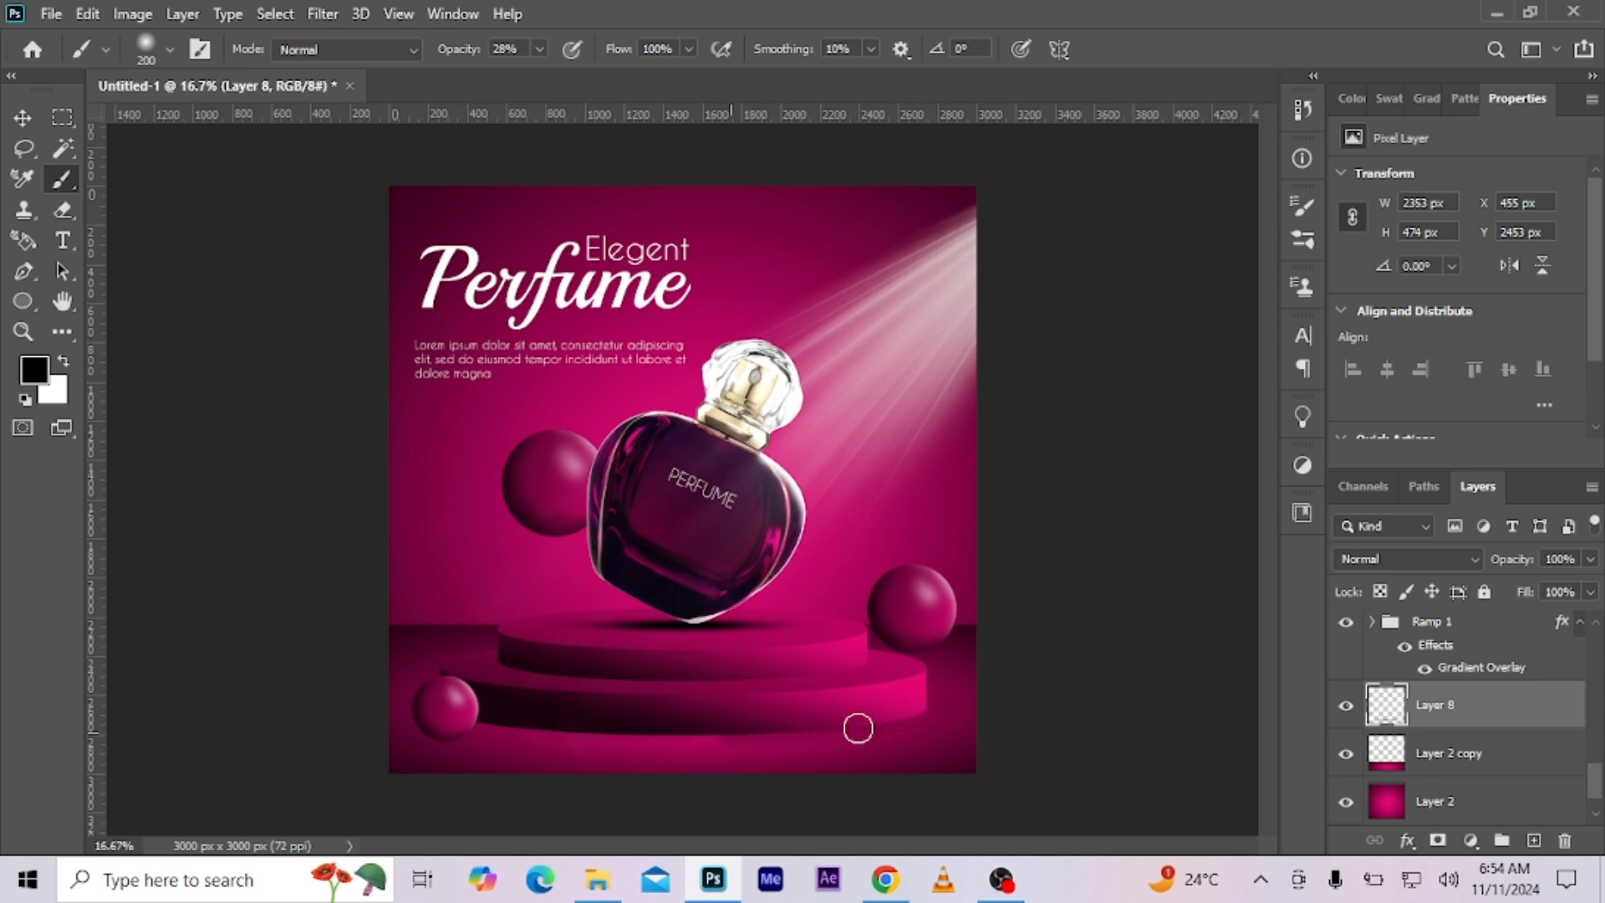
key(z)
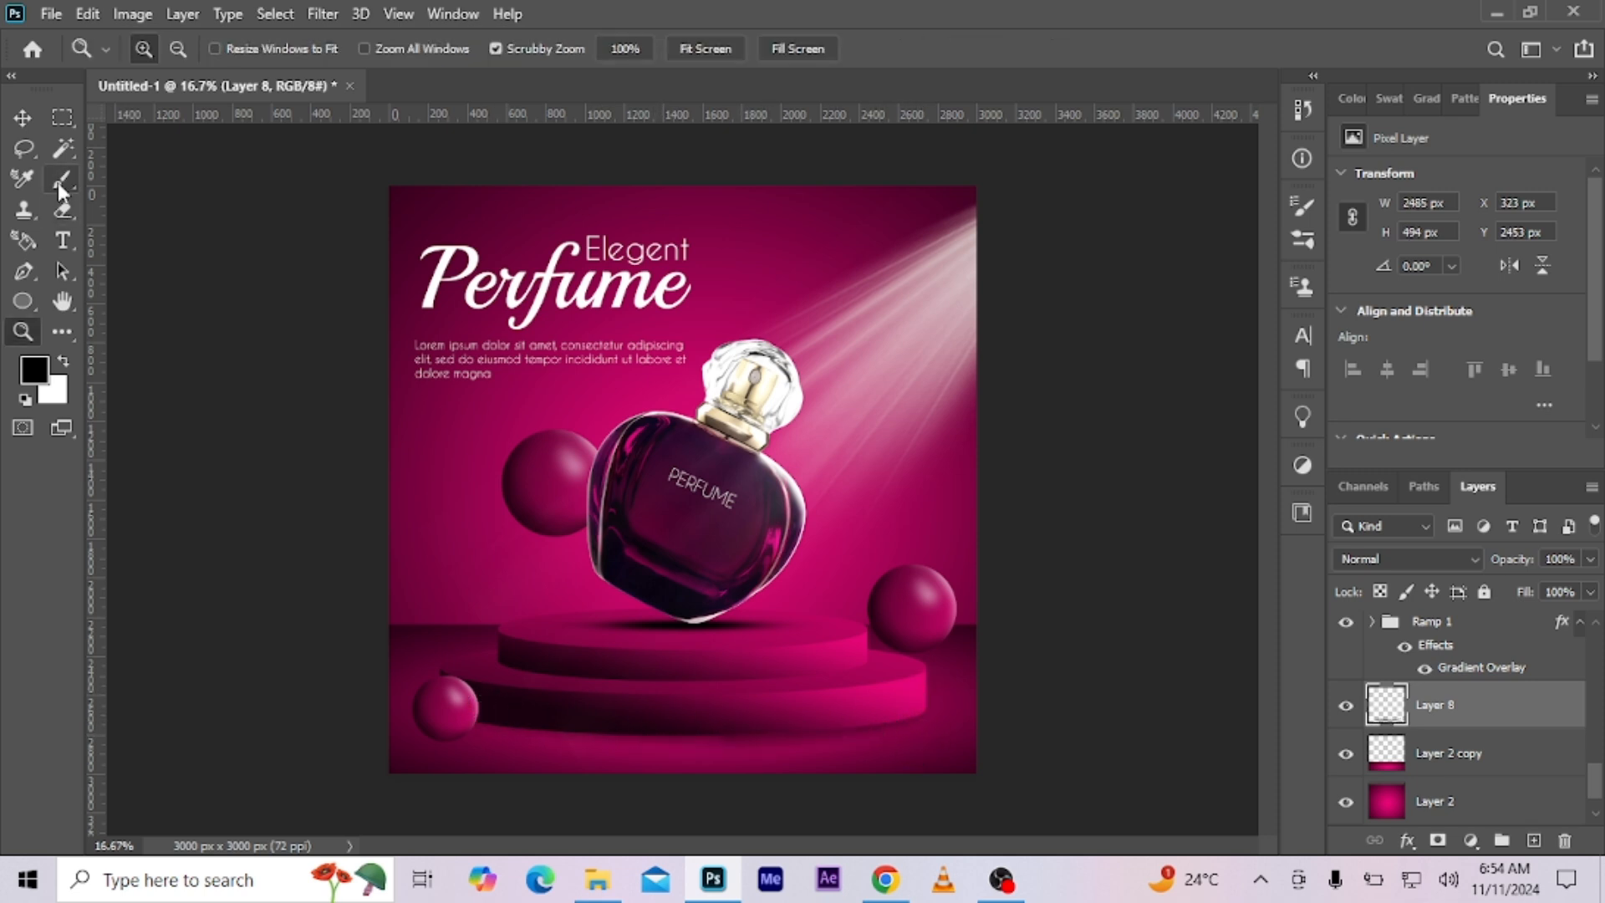
click(62, 181)
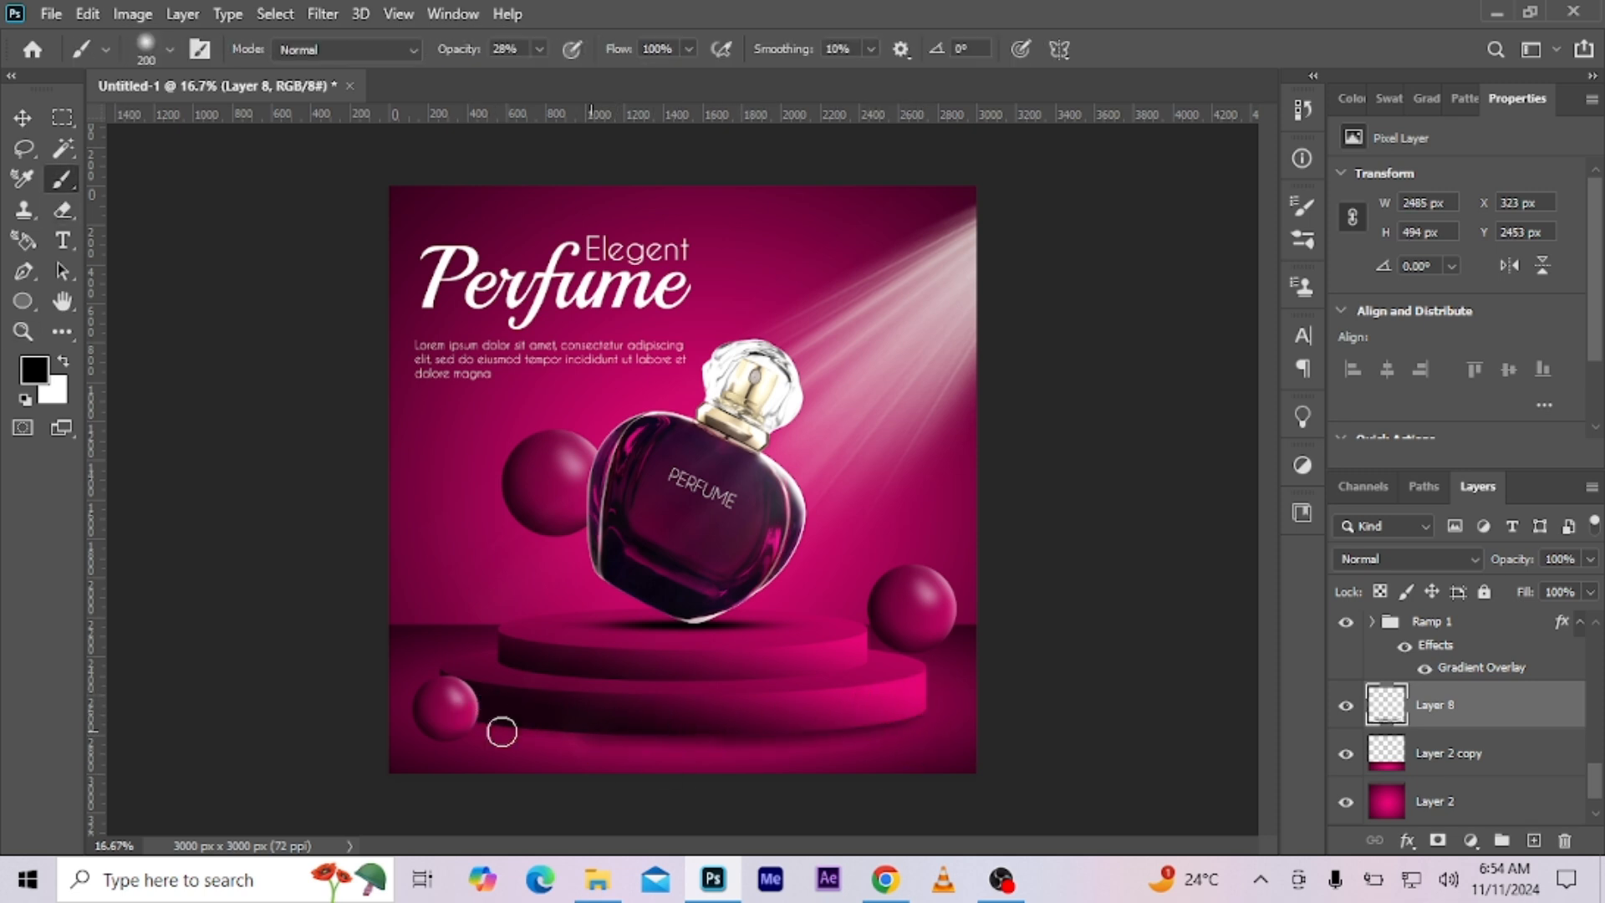
drag(501, 733, 684, 743)
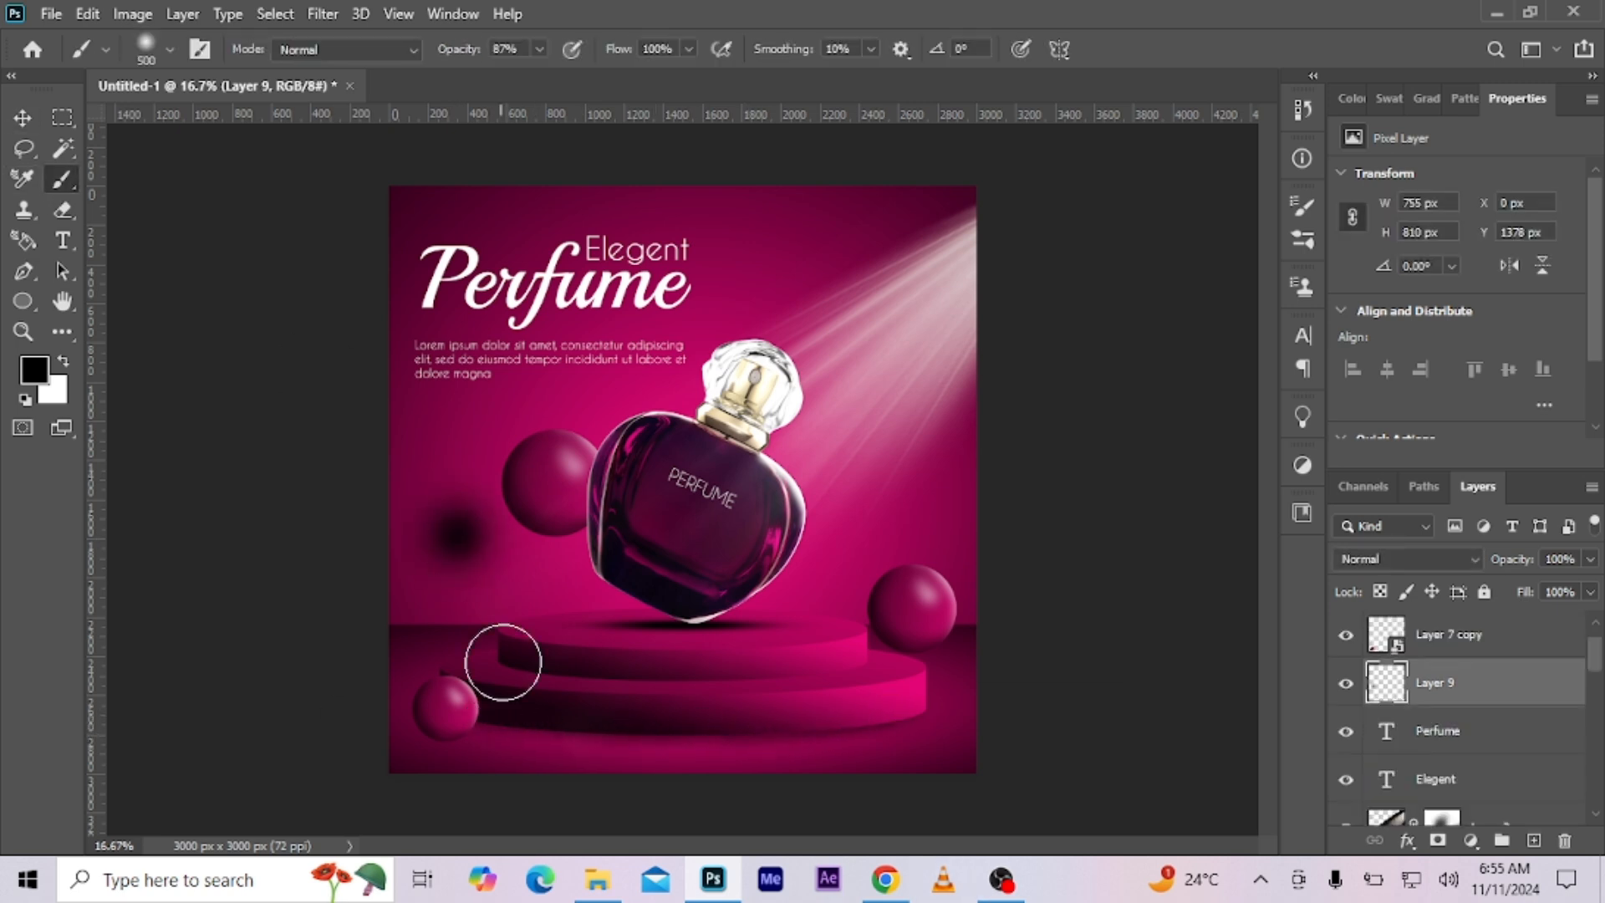
Flatten the soft black spot into a sphere shadow and place a 748 × 149 px copy beneath the right-hand sphere.
key(v)
key(ctrl+t)
drag(462, 451, 936, 651)
click(1164, 48)
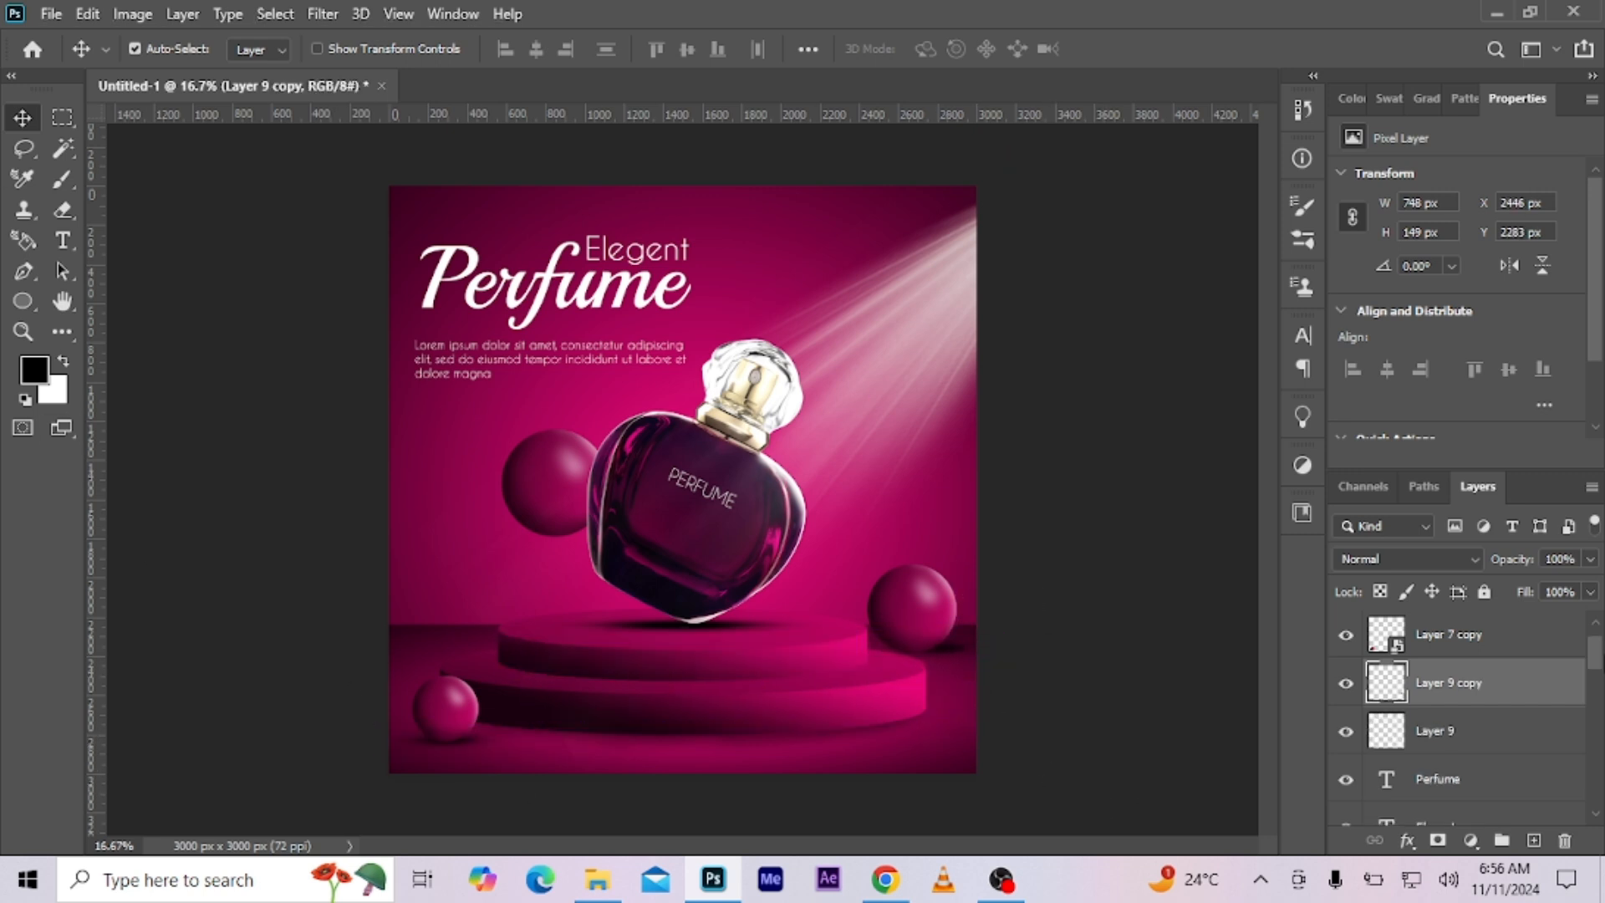
Deselect the shadow layer and review the whole advertisement at reduced size.
click(16, 115)
click(1073, 466)
key(ctrl+minus)
key(ctrl+minus)
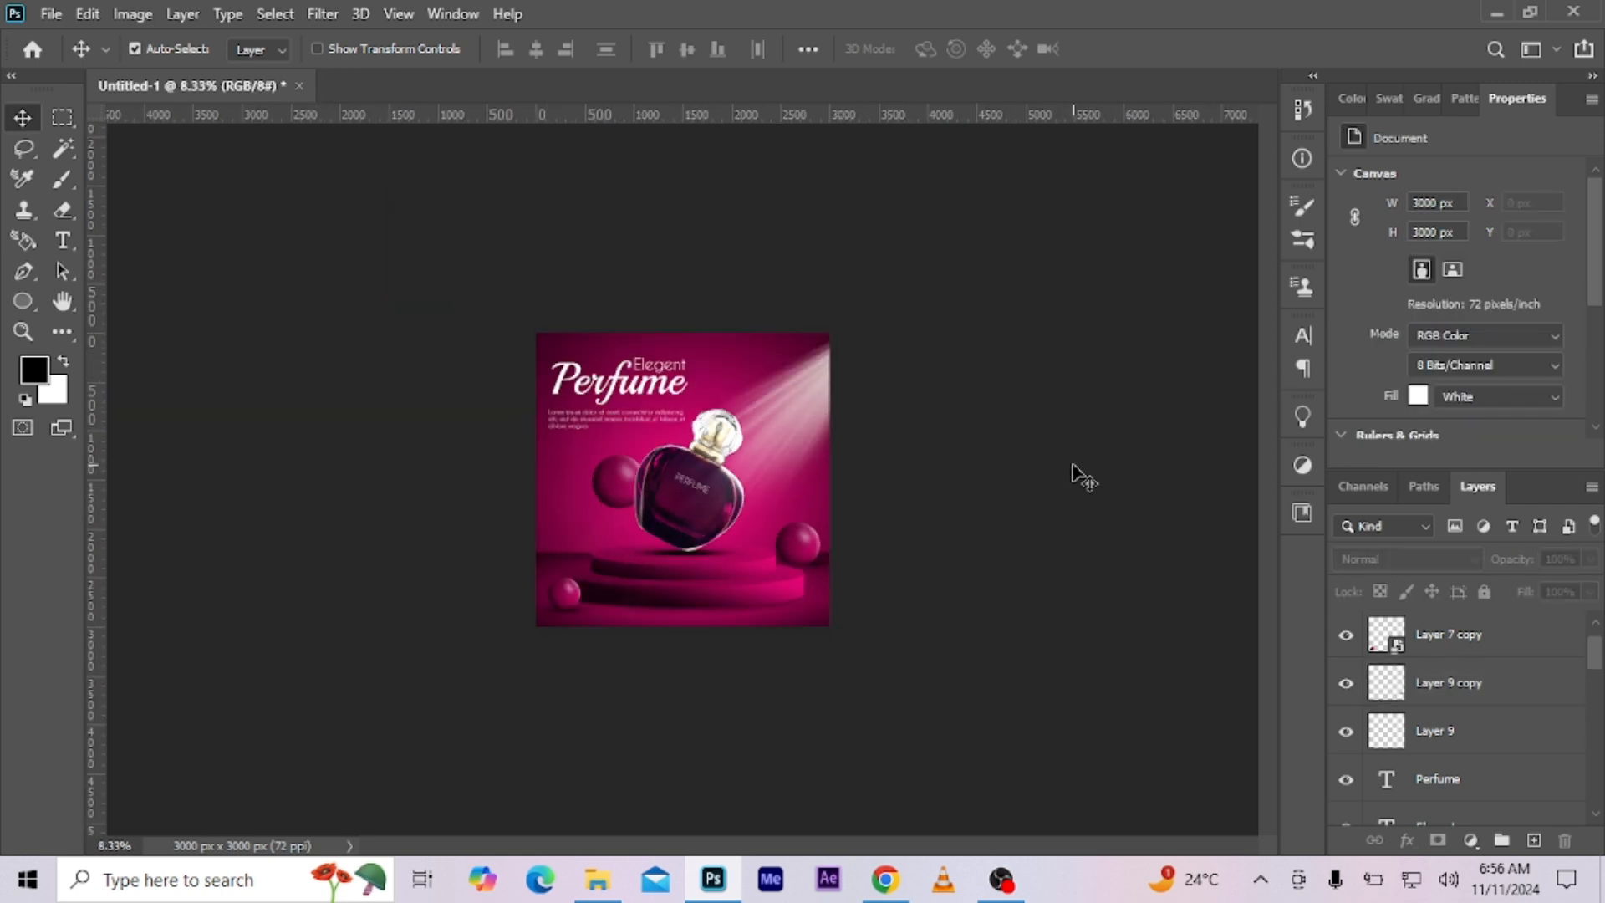
key(ctrl+plus)
key(ctrl+plus)
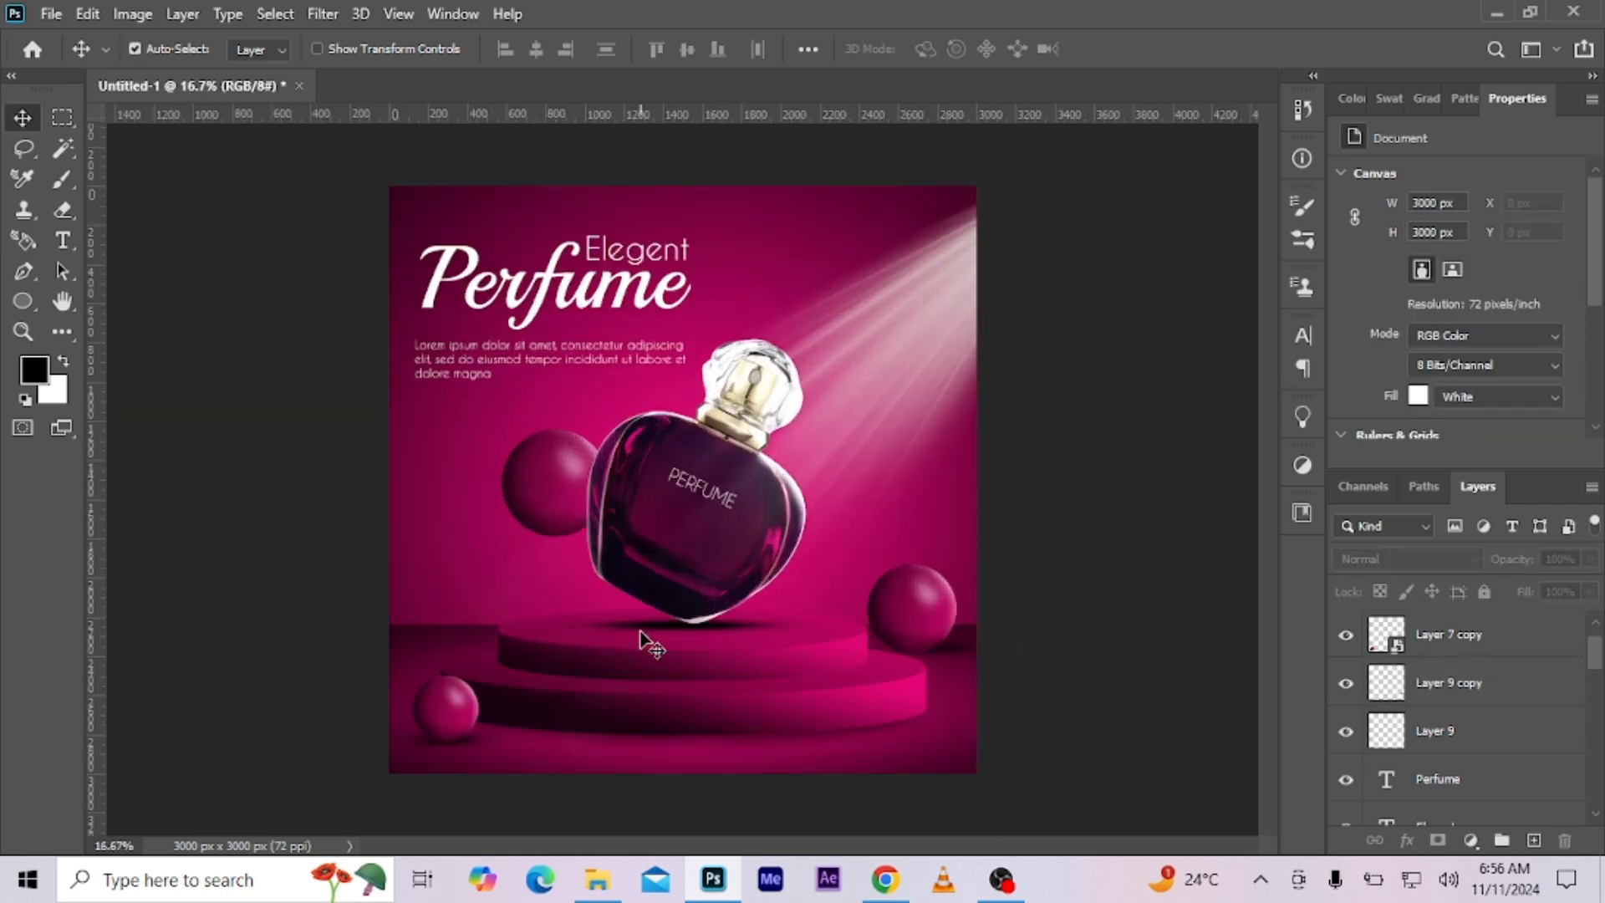